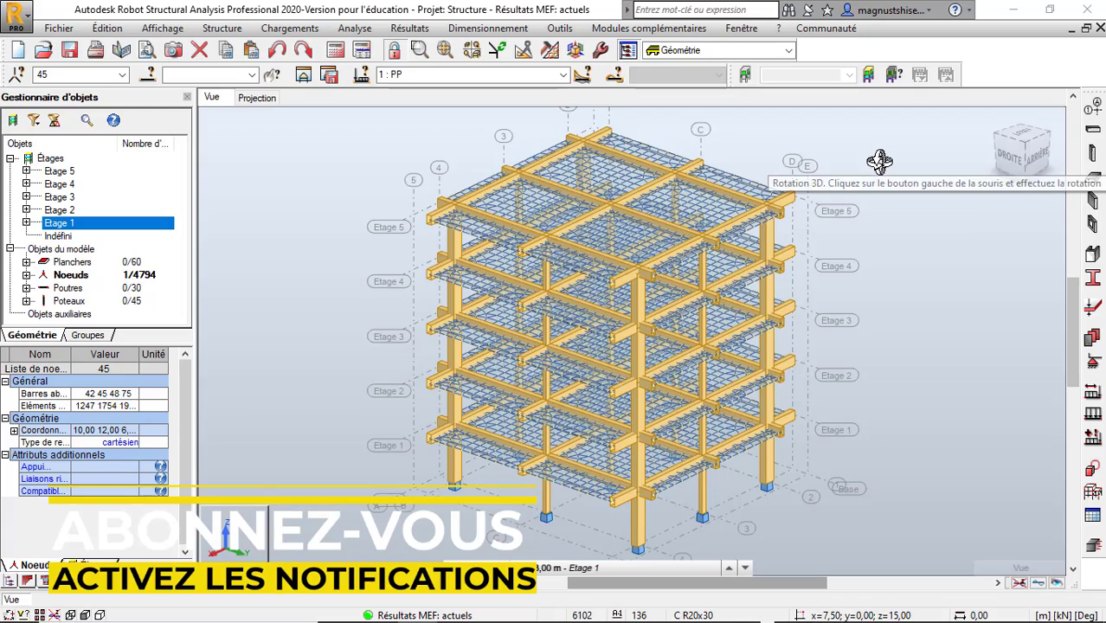
Display the local axis systems of the bars and floor panels on the 3D structure
left_click_drag(350, 187, 818, 205)
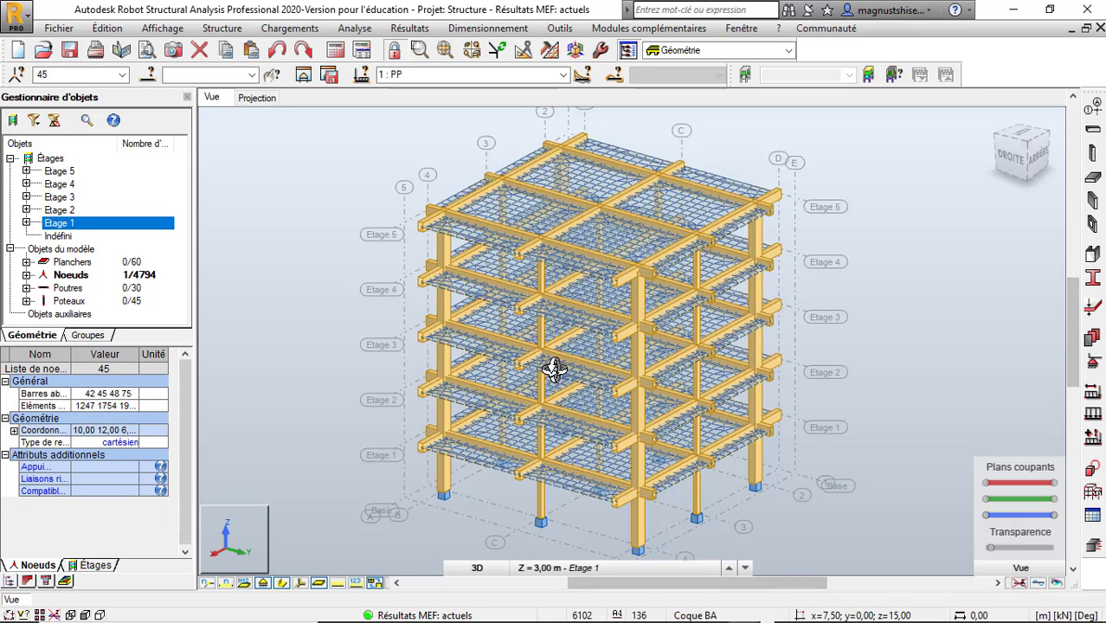
left_click(300, 583)
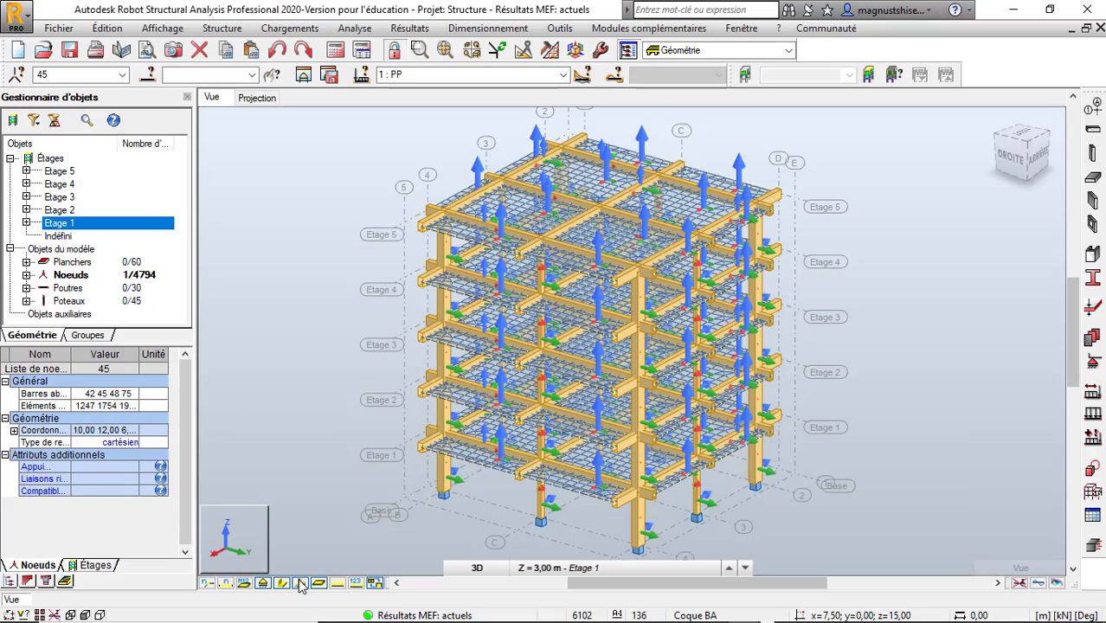
Examine the local axis directions of the beams, columns and floor panels throughout the building
left_click_drag(626, 335, 656, 360)
scroll(563, 294, "up", 5)
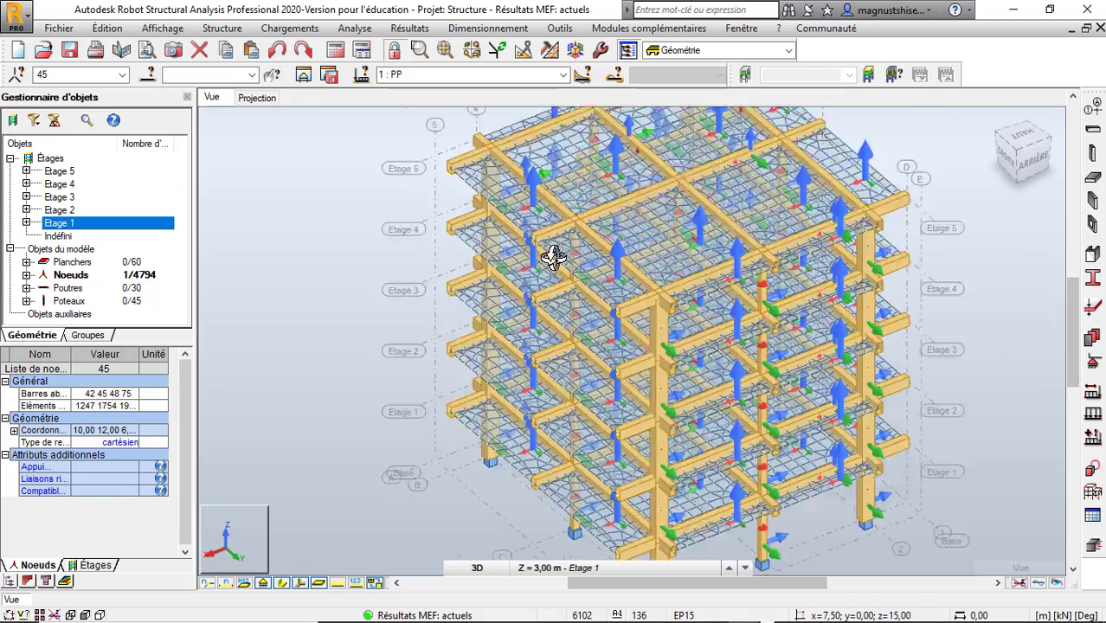
scroll(571, 286, "down", 4)
scroll(562, 238, "up", 4)
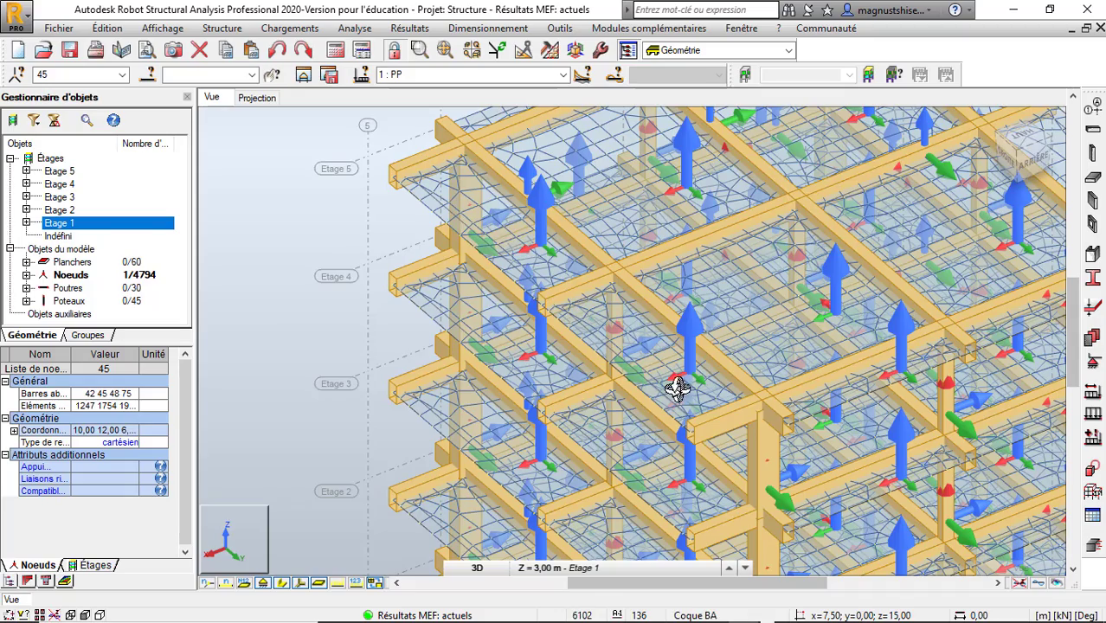
scroll(472, 294, "down", 4)
left_click_drag(291, 220, 326, 210)
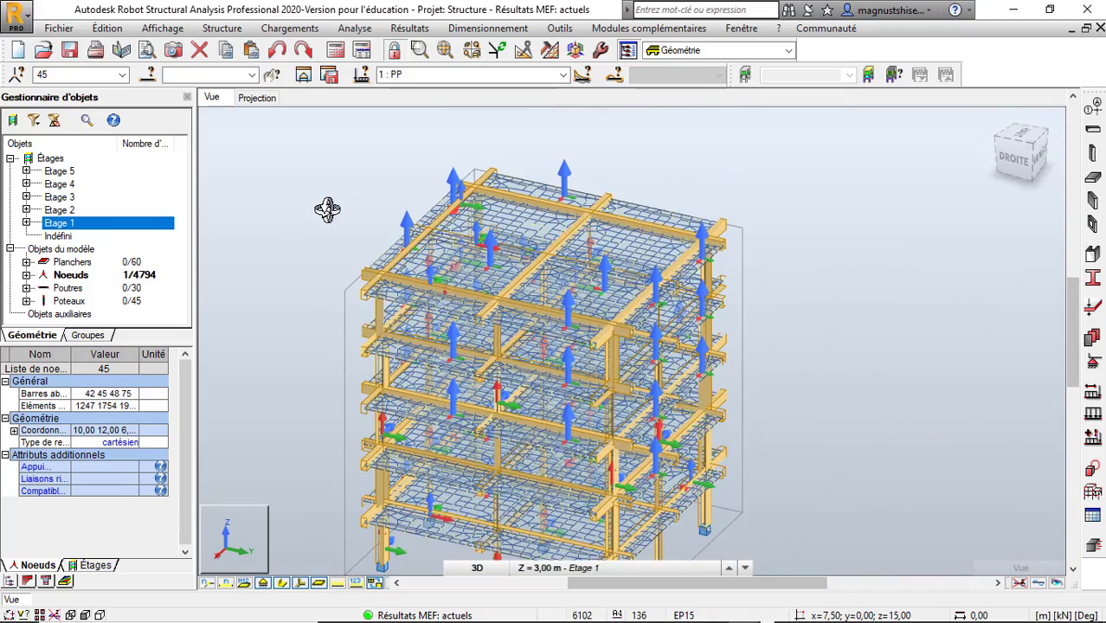
left_click_drag(861, 305, 832, 312)
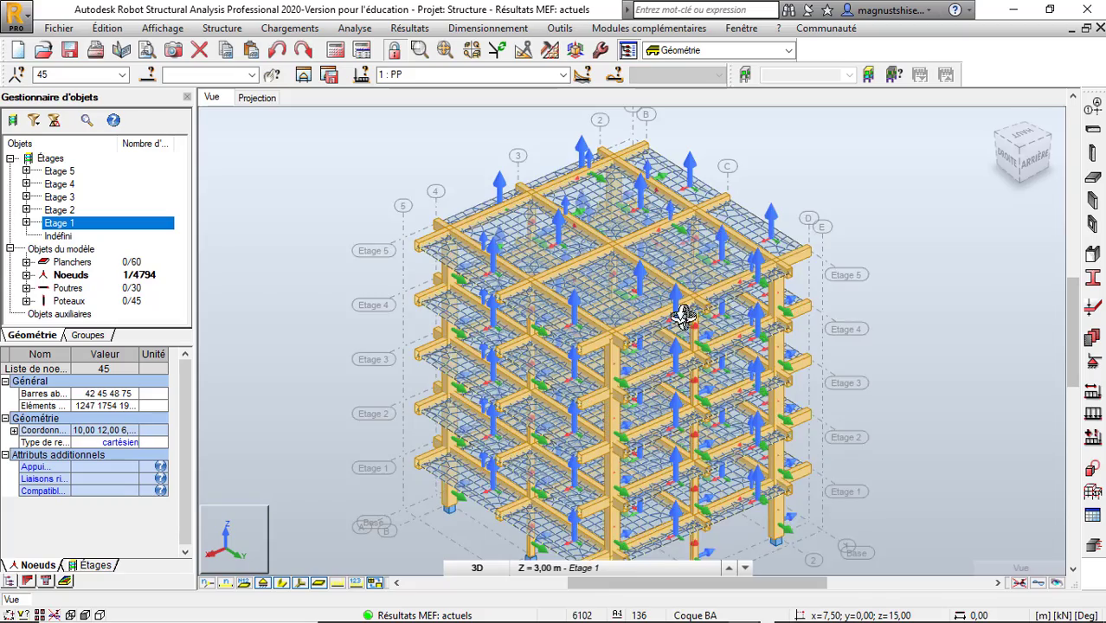
scroll(588, 355, "up", 4)
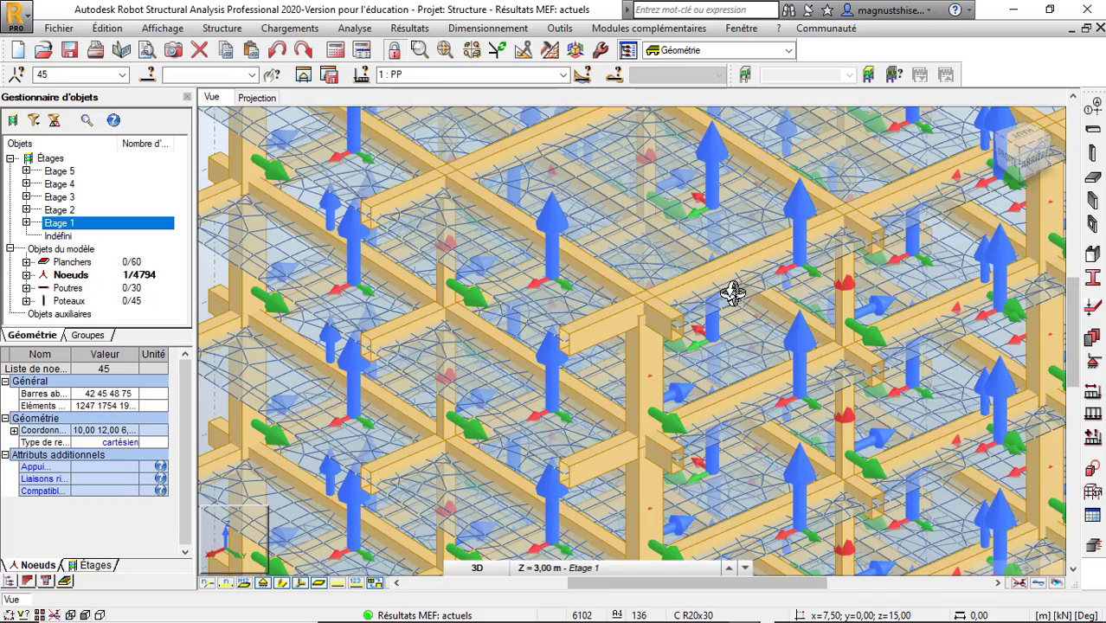
scroll(706, 300, "down", 5)
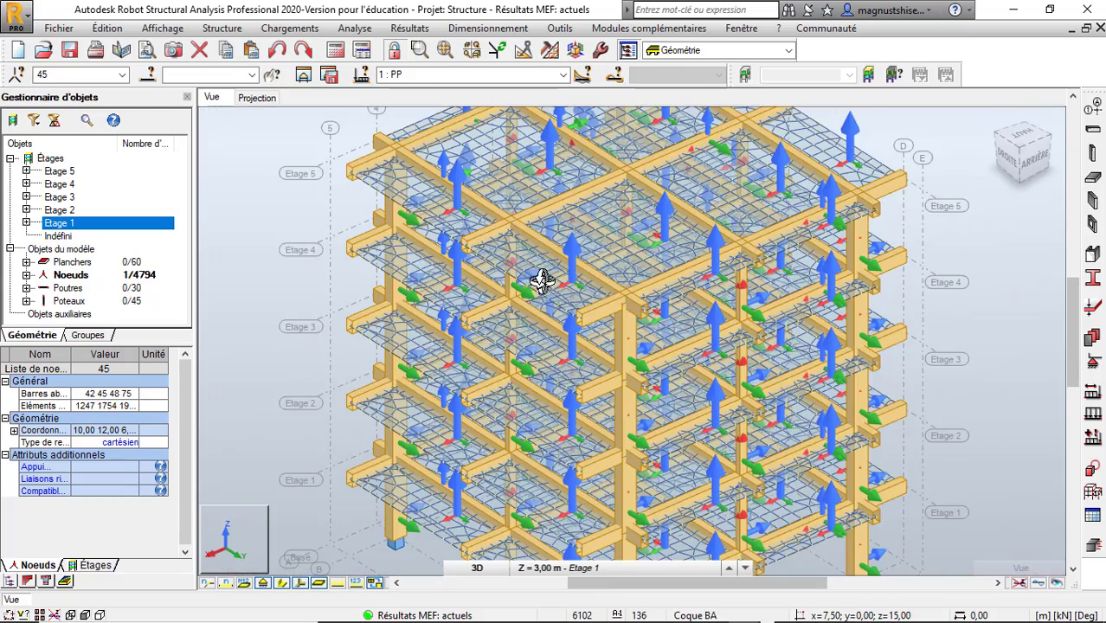
scroll(635, 223, "down", 1)
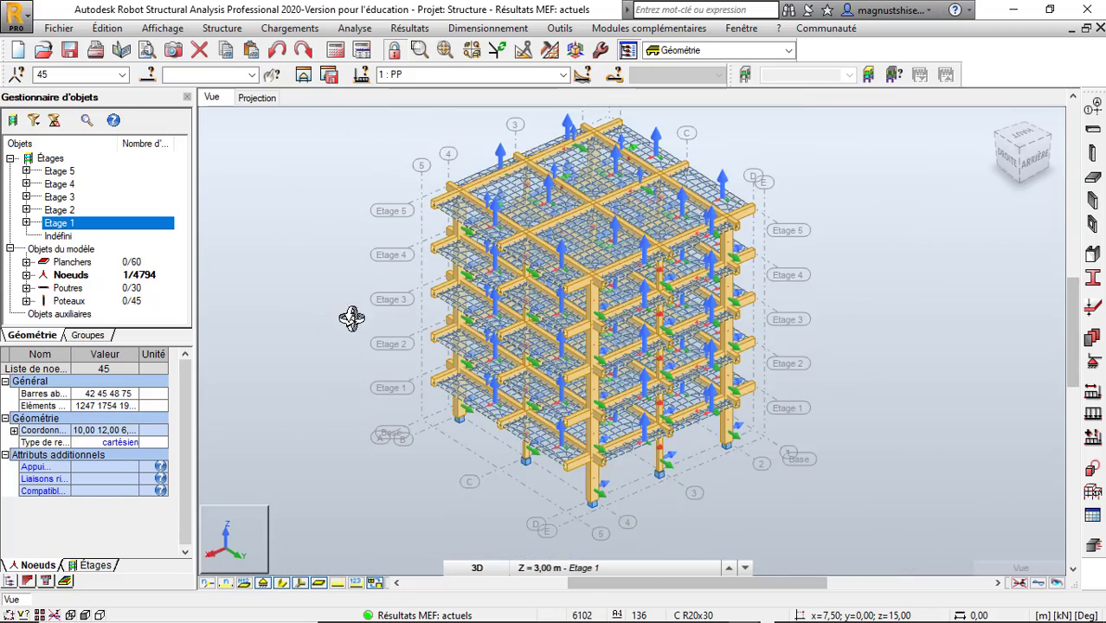
scroll(358, 316, "up", 1)
scroll(467, 454, "up", 4)
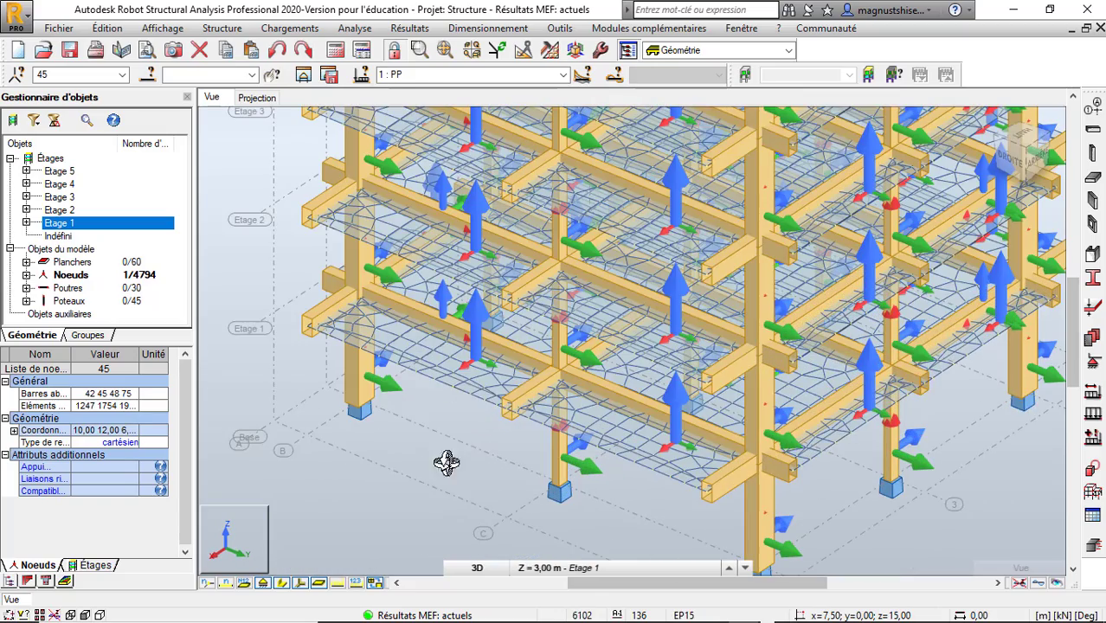
scroll(452, 386, "up", 2)
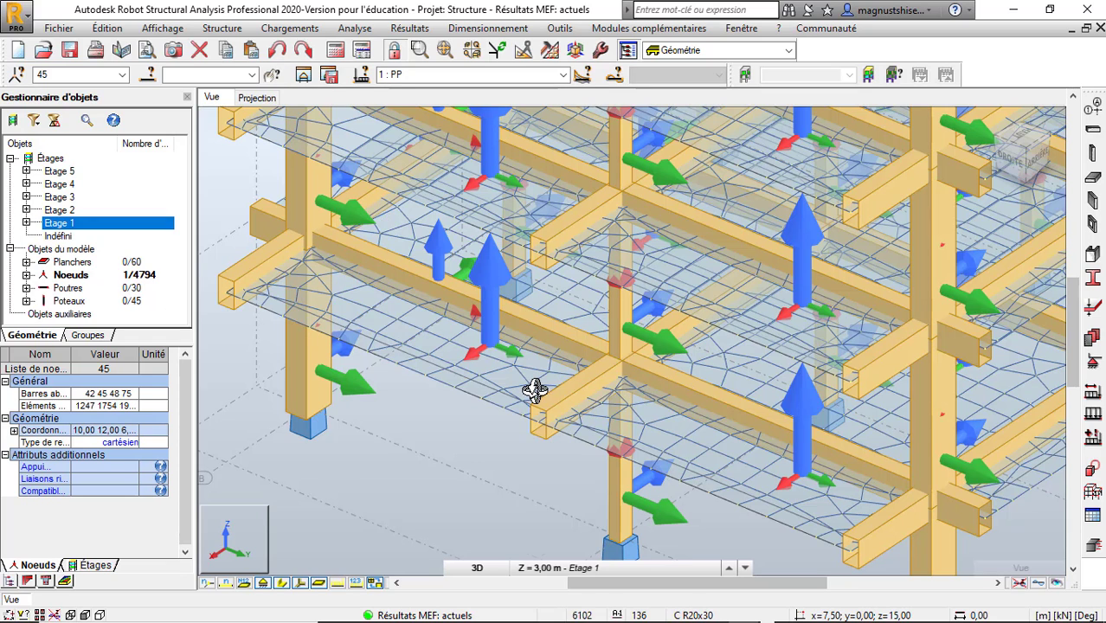
scroll(534, 390, "down", 3)
scroll(937, 407, "up", 4)
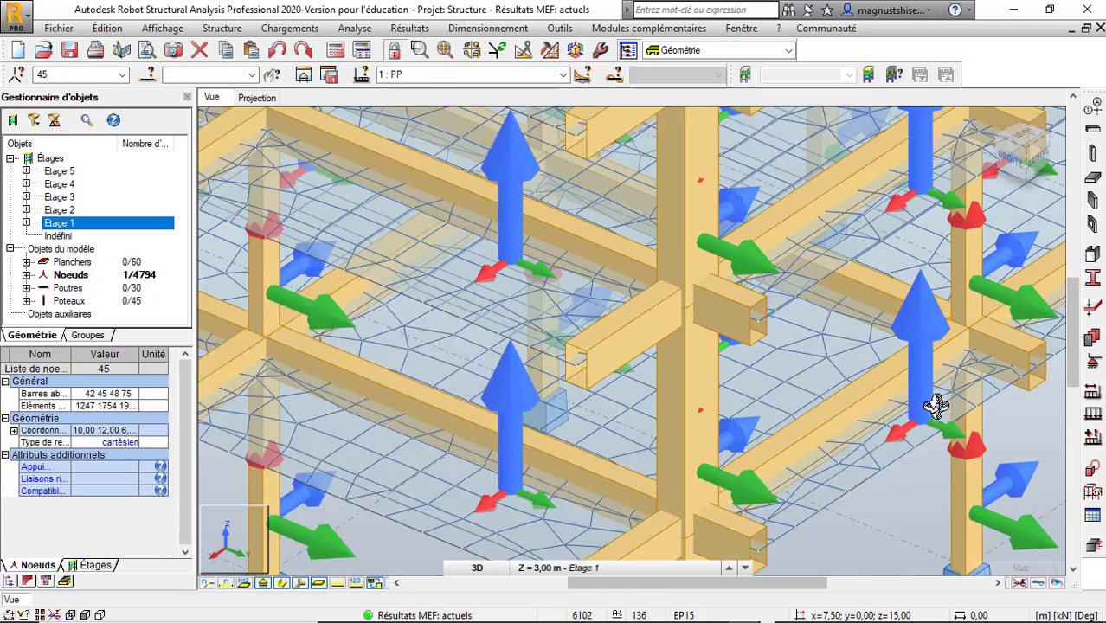
scroll(937, 407, "up", 1)
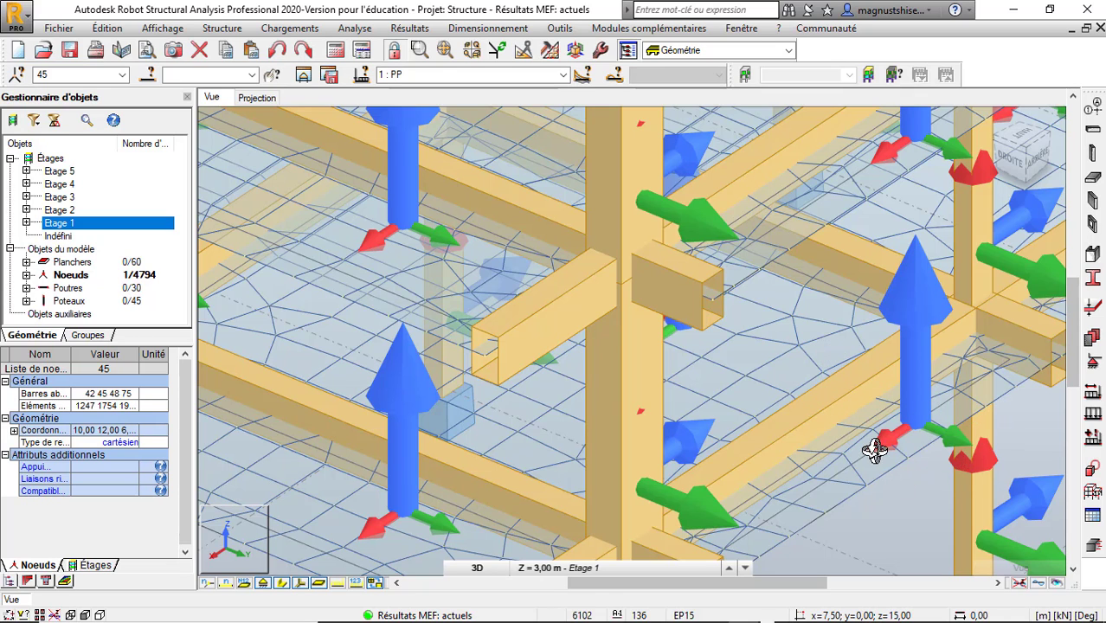
scroll(874, 445, "down", 8)
middle_click_drag(843, 398, 820, 413, "shift")
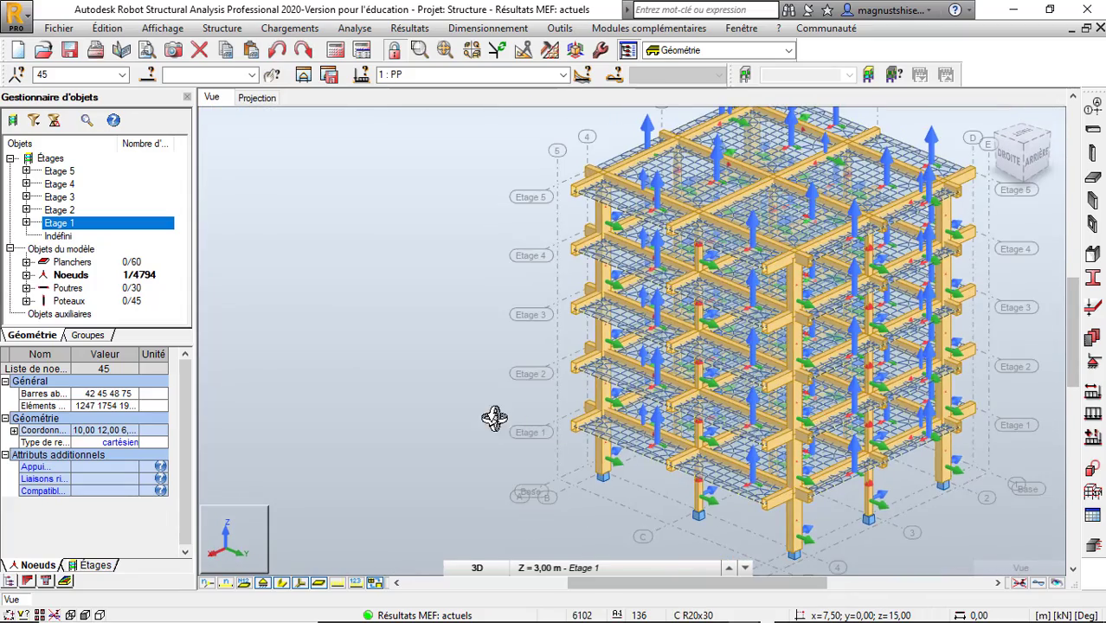
scroll(493, 418, "down", 6)
scroll(672, 406, "up", 5)
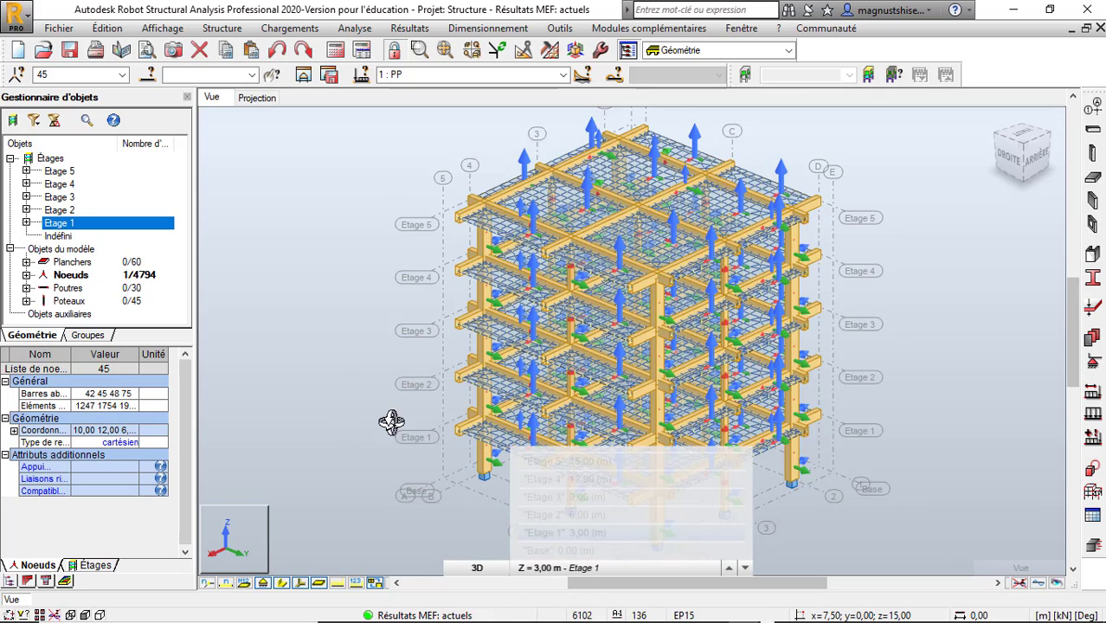
mouse_move(888, 286)
left_mouse_down()
mouse_move(903, 281)
mouse_move(884, 286)
left_mouse_up()
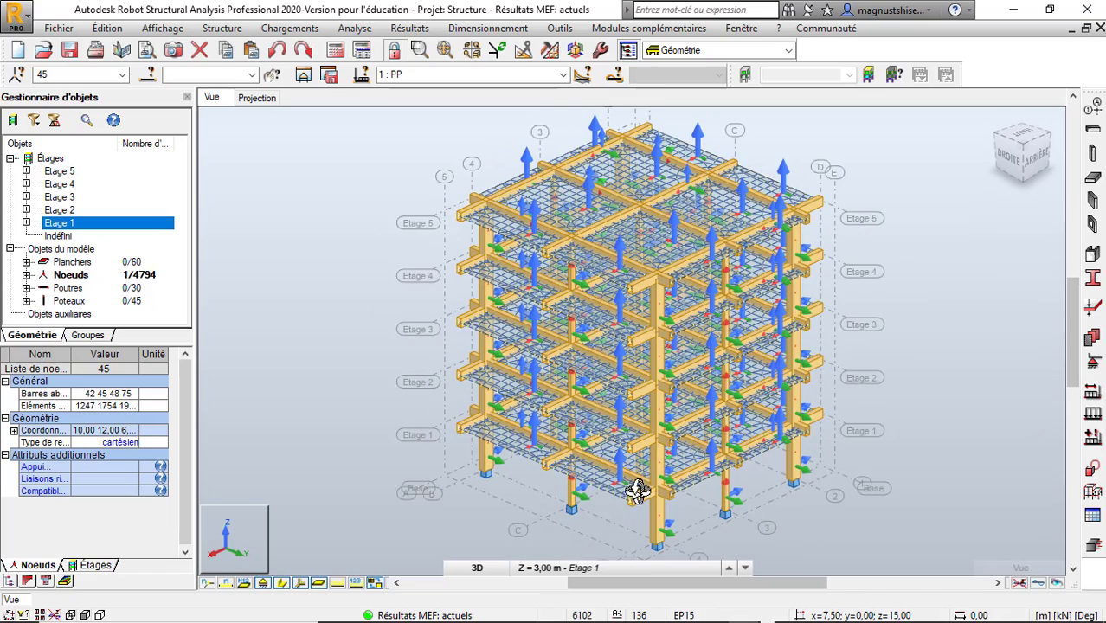
Leave 3D rotation and hide the finite element mesh on the floor panels
right_click(316, 339)
left_click(322, 367)
left_click(375, 582)
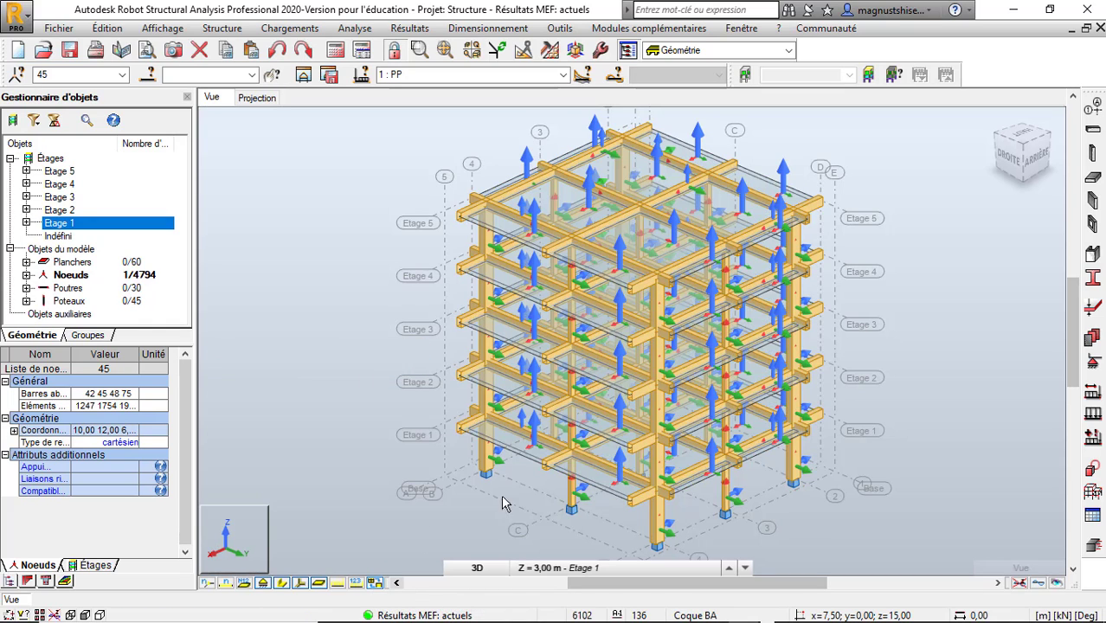
Select the four overhanging floor panels of Etage 1, numbers 5 to 8, on two opposite sides of the building
left_click(520, 449)
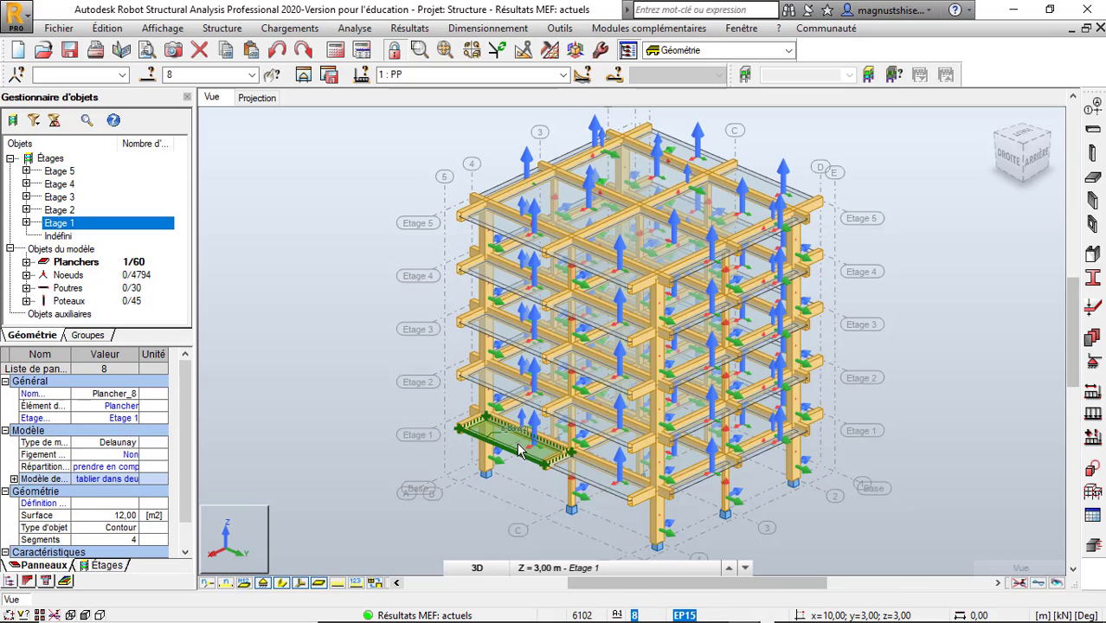
left_click(606, 489, "ctrl")
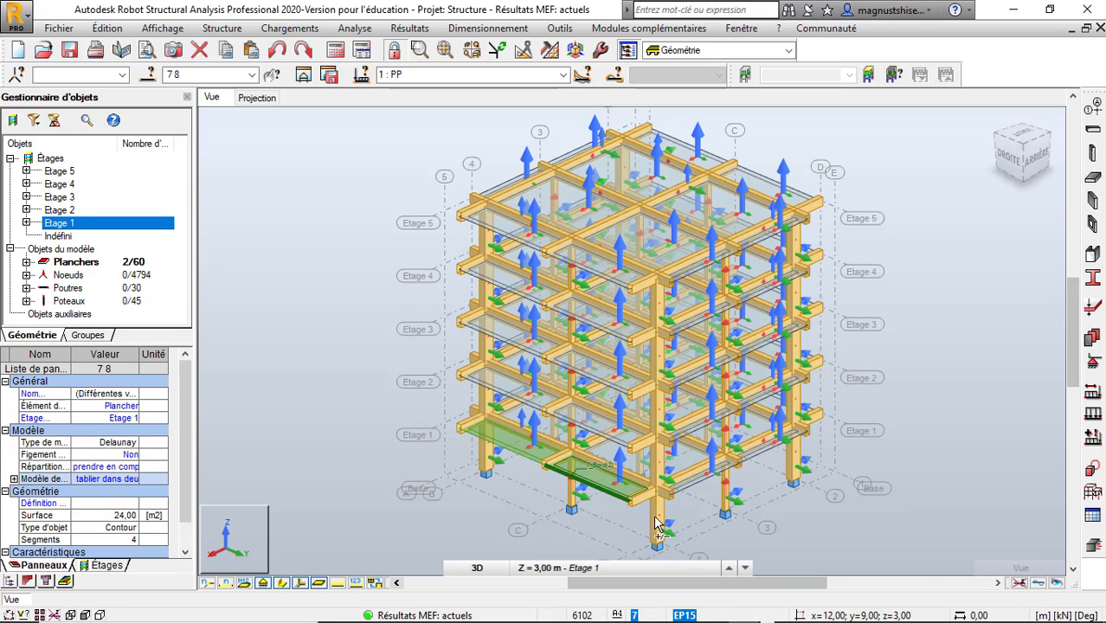
right_click(872, 323)
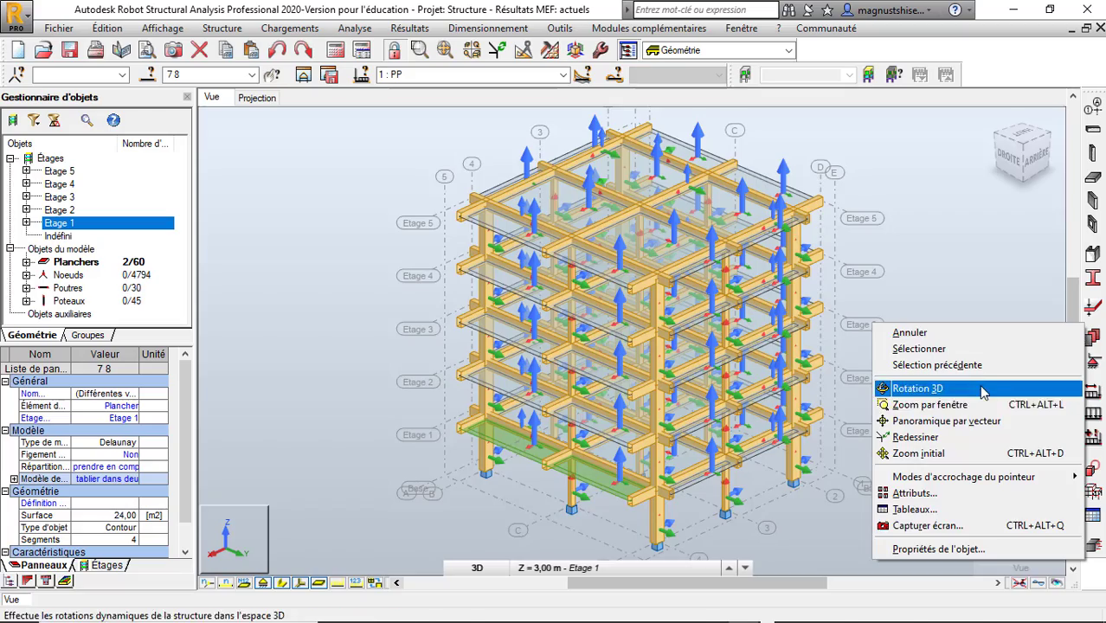
left_click(938, 388)
left_click_drag(938, 388, 872, 372)
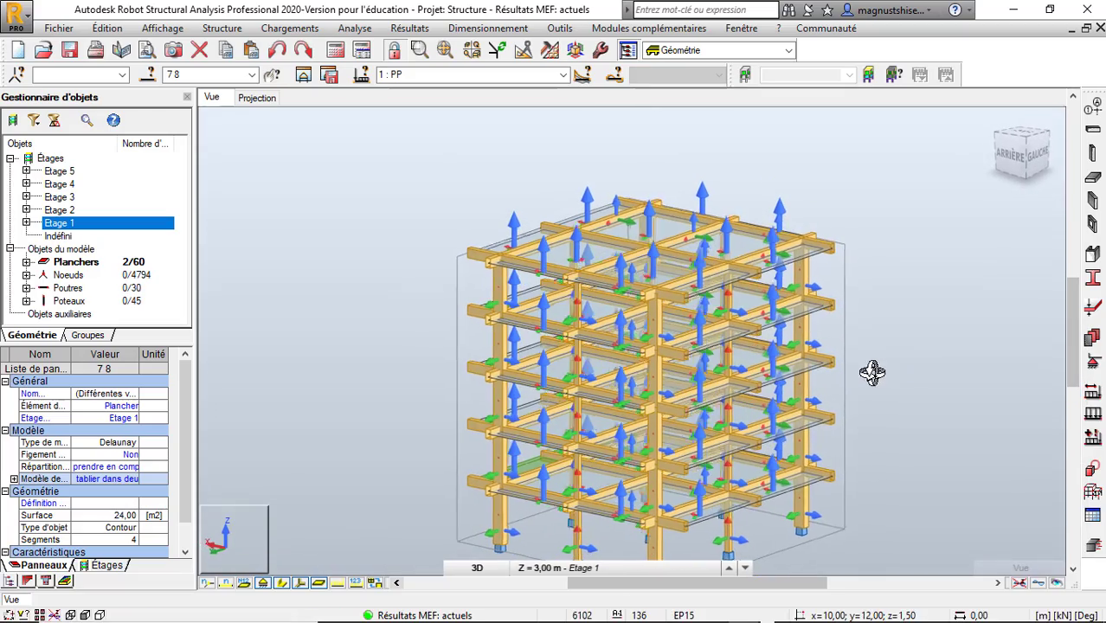
right_click(930, 348)
left_click(926, 375)
scroll(822, 517, "up", 3)
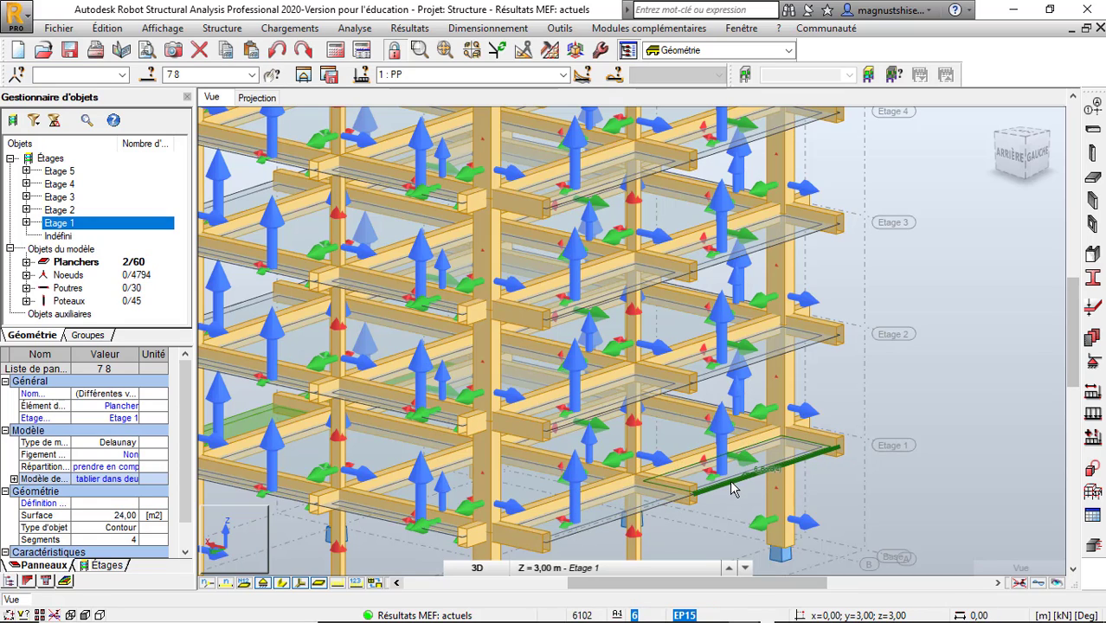
left_click(731, 489, "ctrl")
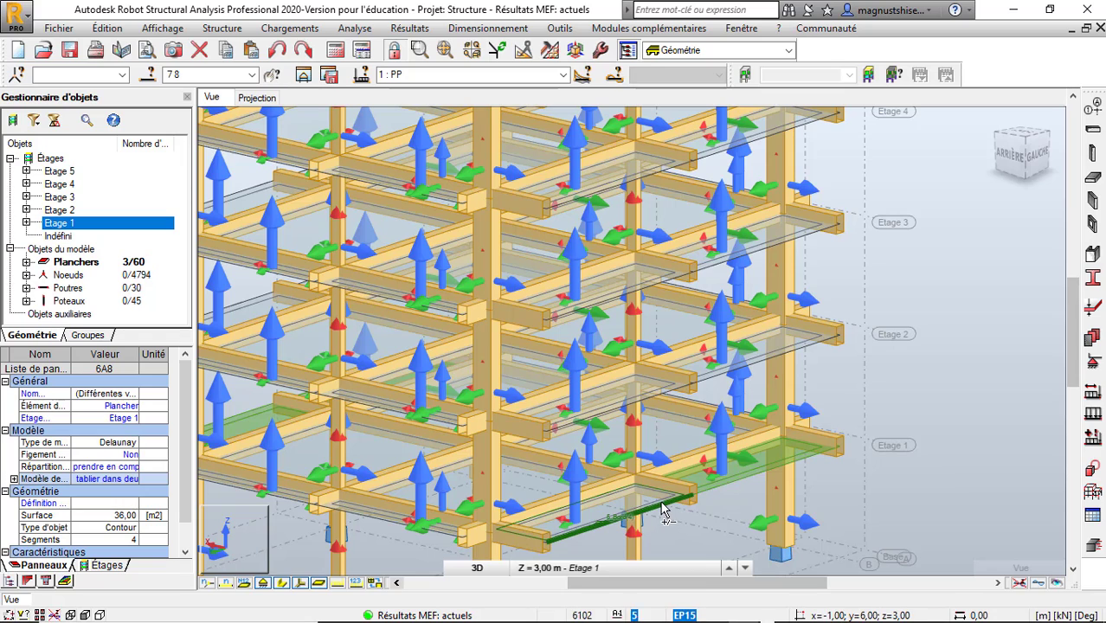
left_click(662, 511, "ctrl")
scroll(922, 365, "down", 3)
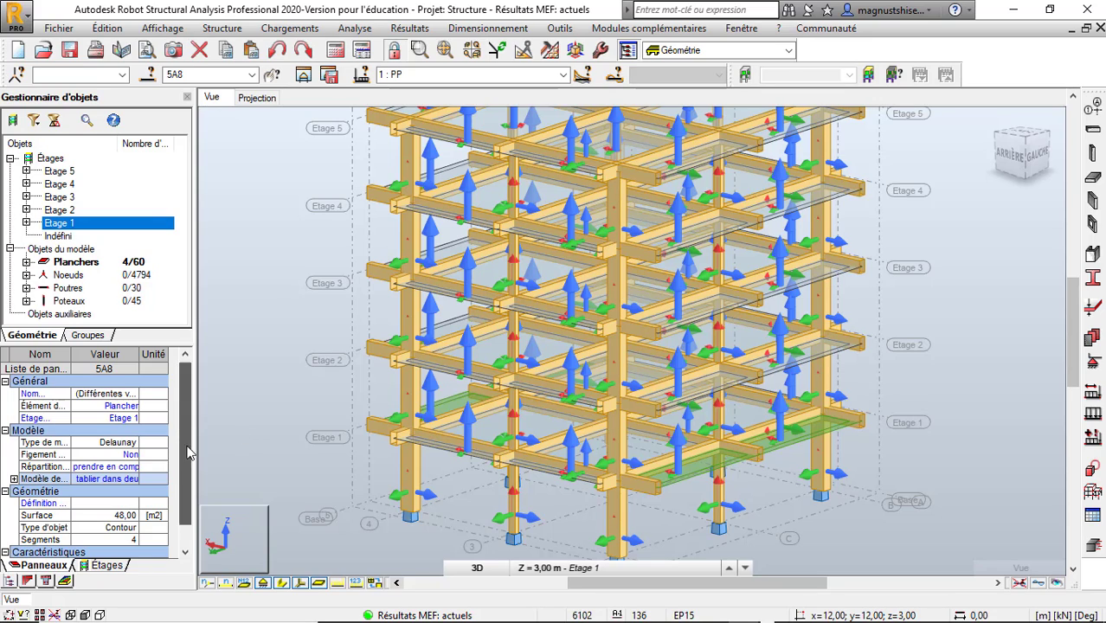
Open the definition of the "tablier dans une direction" panel calculation model for the selected floor panels
scroll(186, 446, "down", 2)
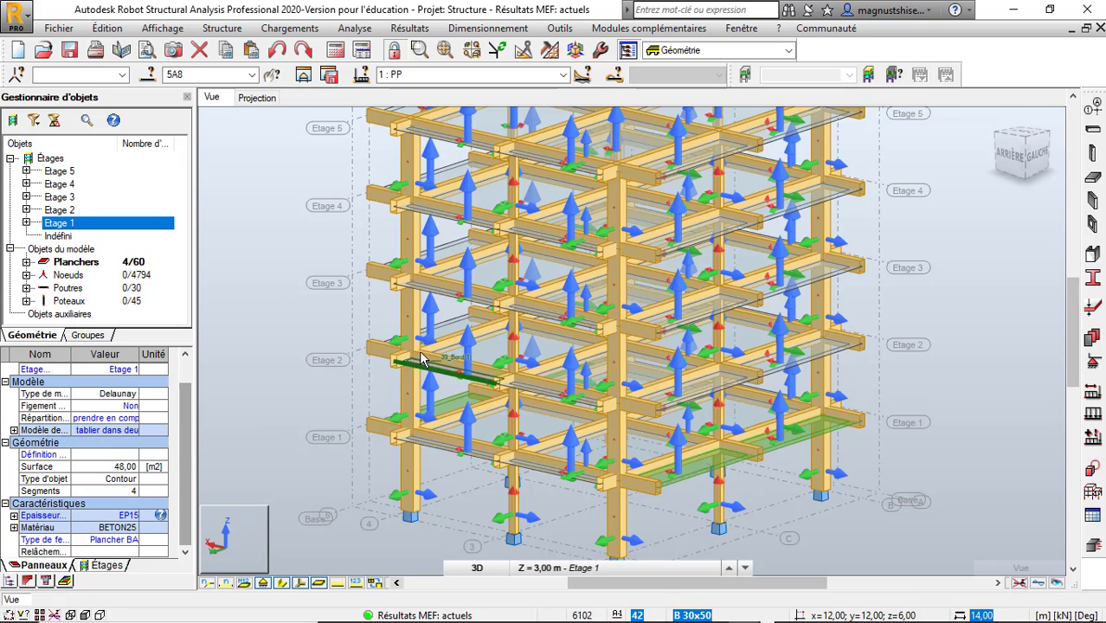
left_click(223, 28)
mouse_move(383, 390)
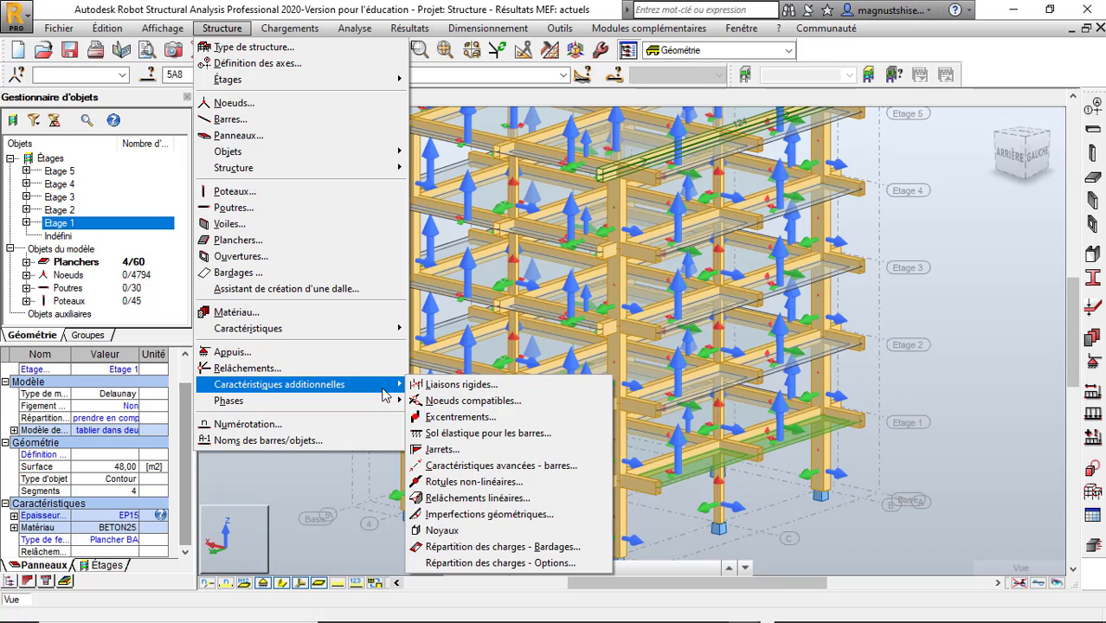
mouse_move(397, 328)
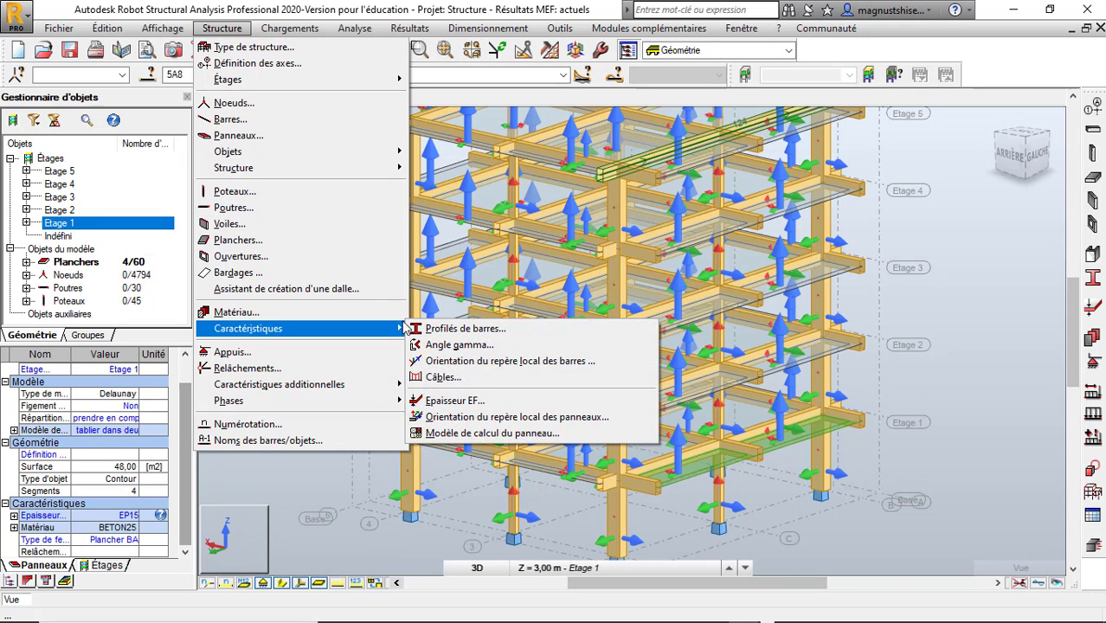
left_click(595, 435)
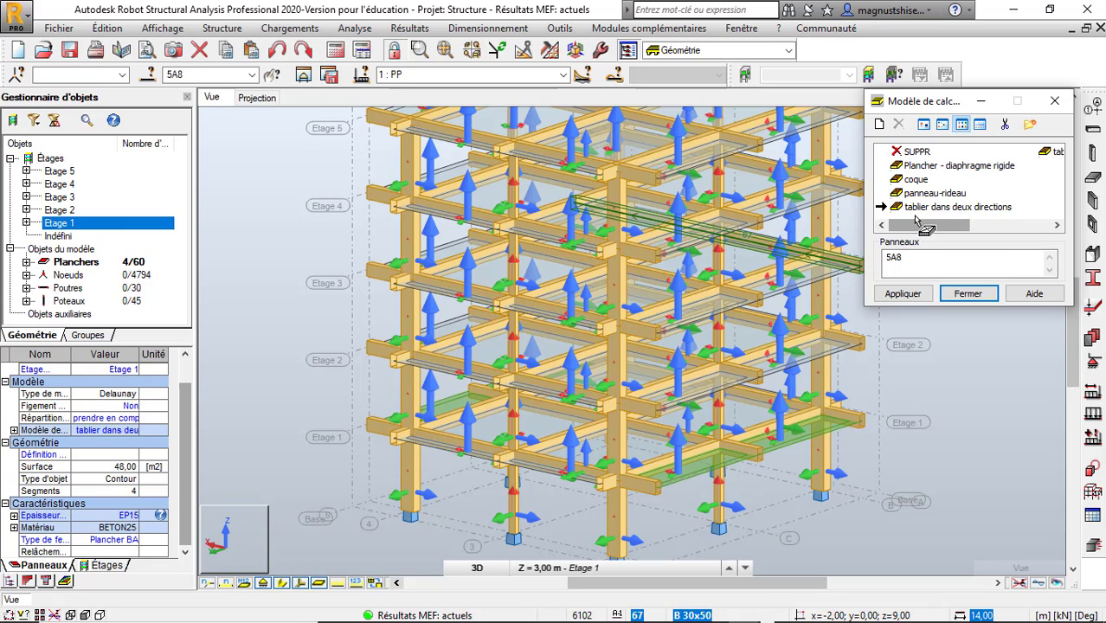
left_click(922, 211)
left_click(1048, 225)
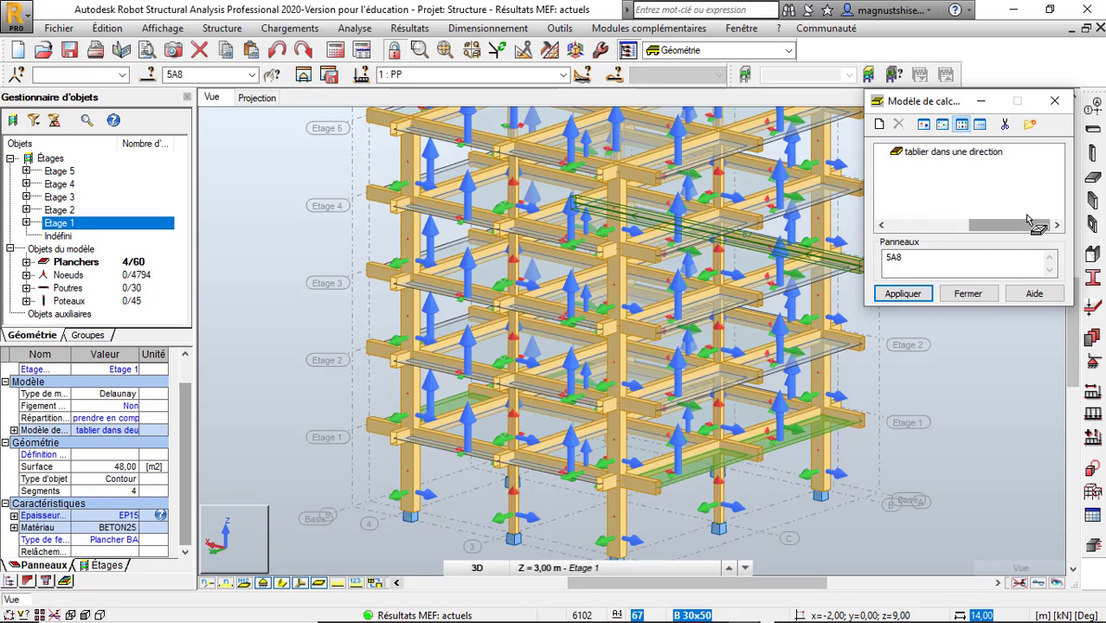
mouse_move(948, 158)
left_mouse_down()
mouse_move(954, 166)
mouse_move(941, 147)
left_mouse_up()
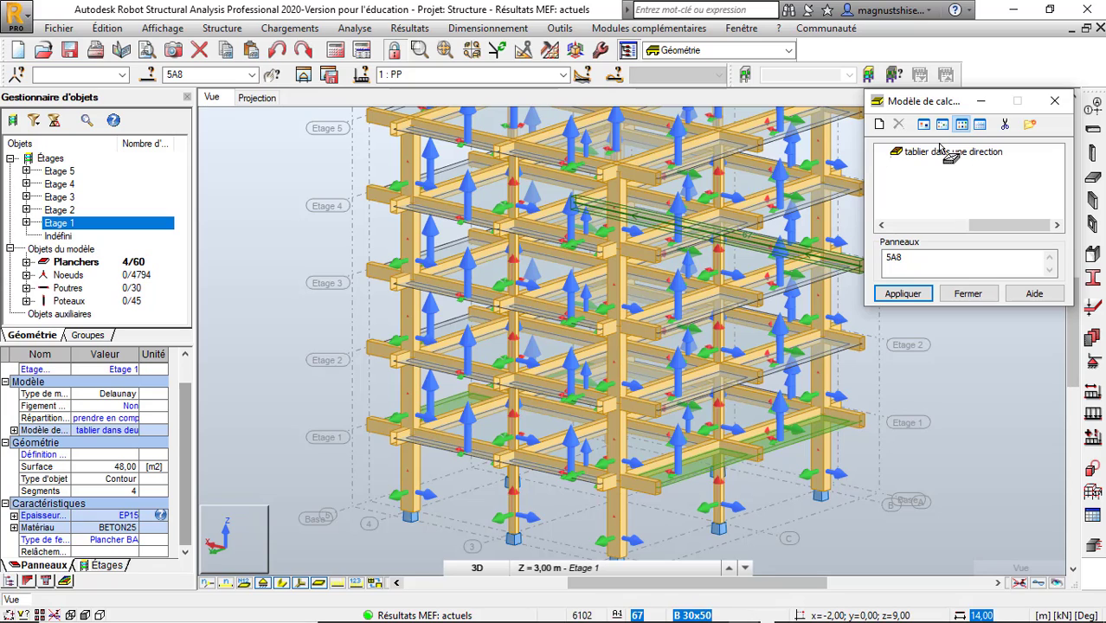
double_click(935, 153)
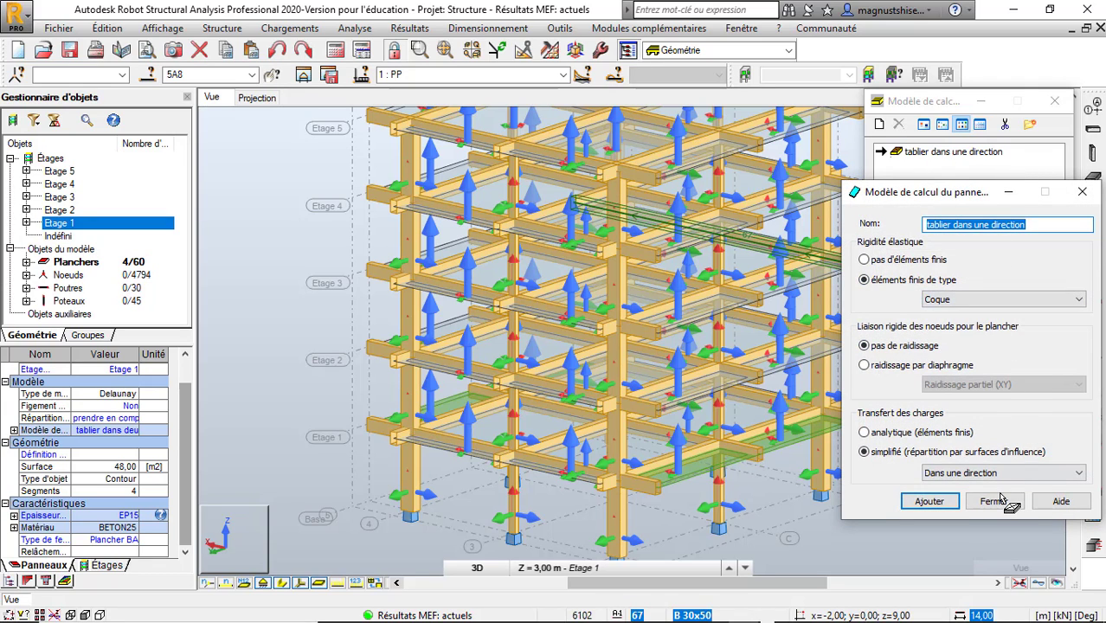
Keep the load transfer at "Dans une direction" and apply the "tablier dans une direction" calculation model to panels 5 to 8
left_click(1026, 473)
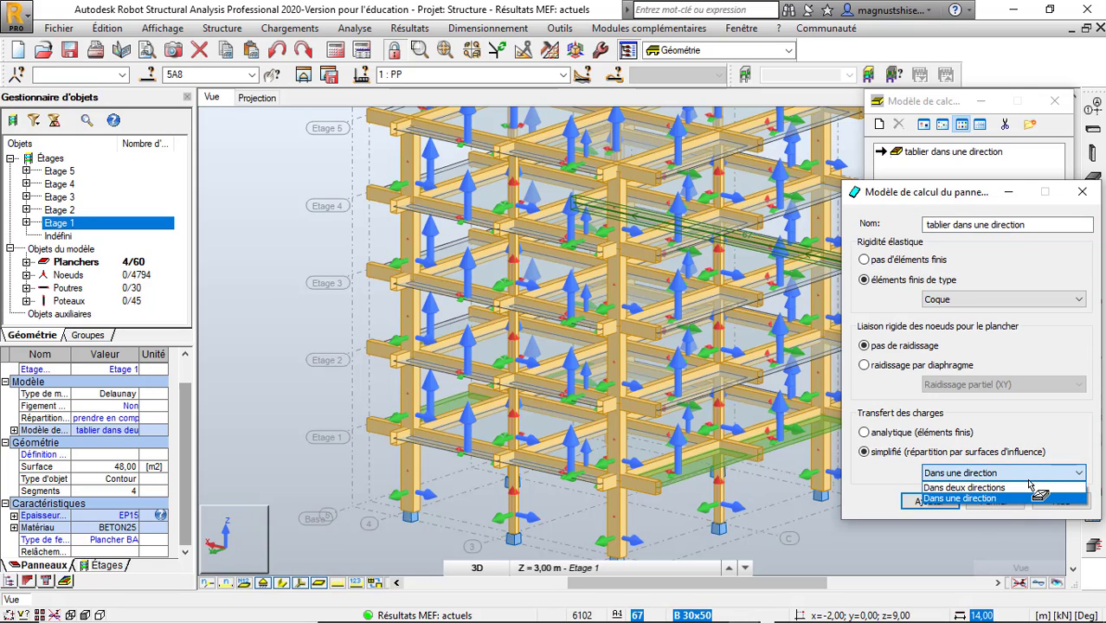
left_click(1037, 473)
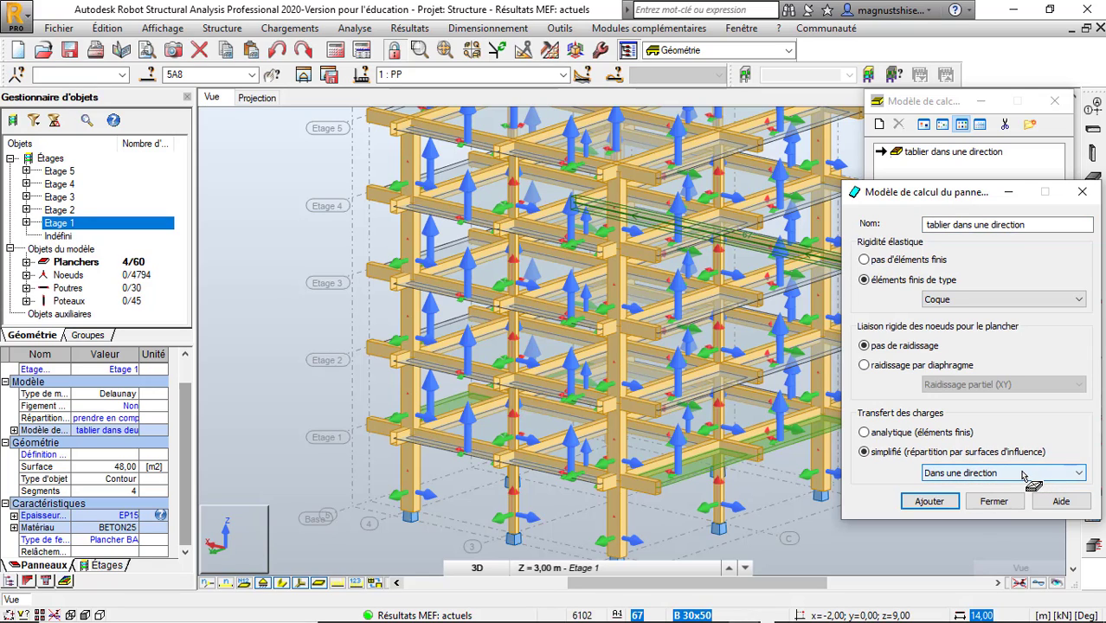
left_click(1082, 191)
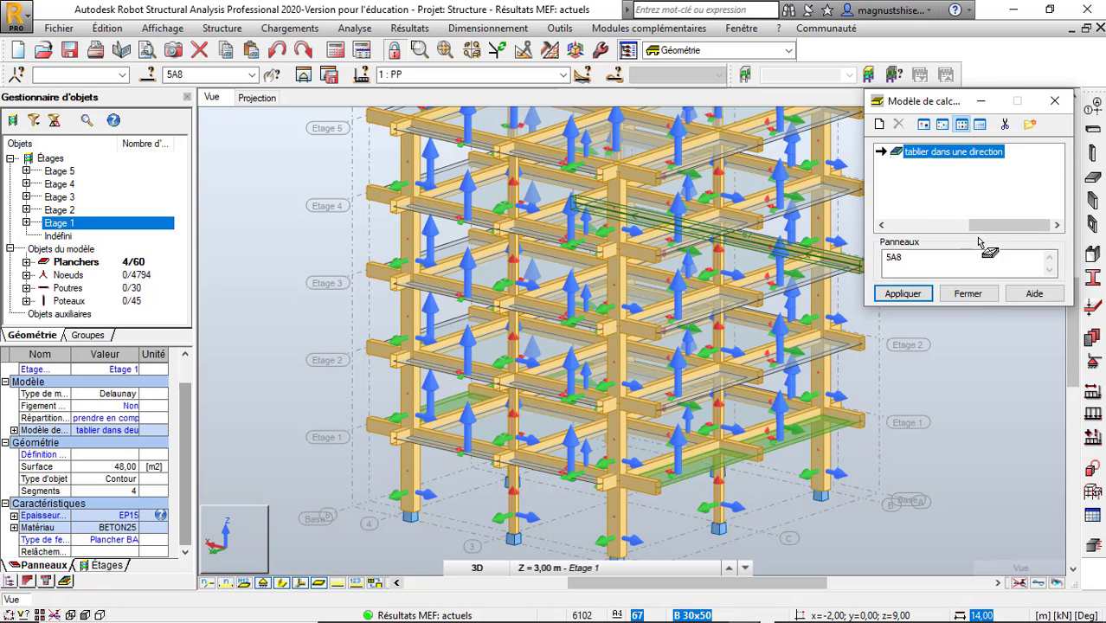
left_click(901, 294)
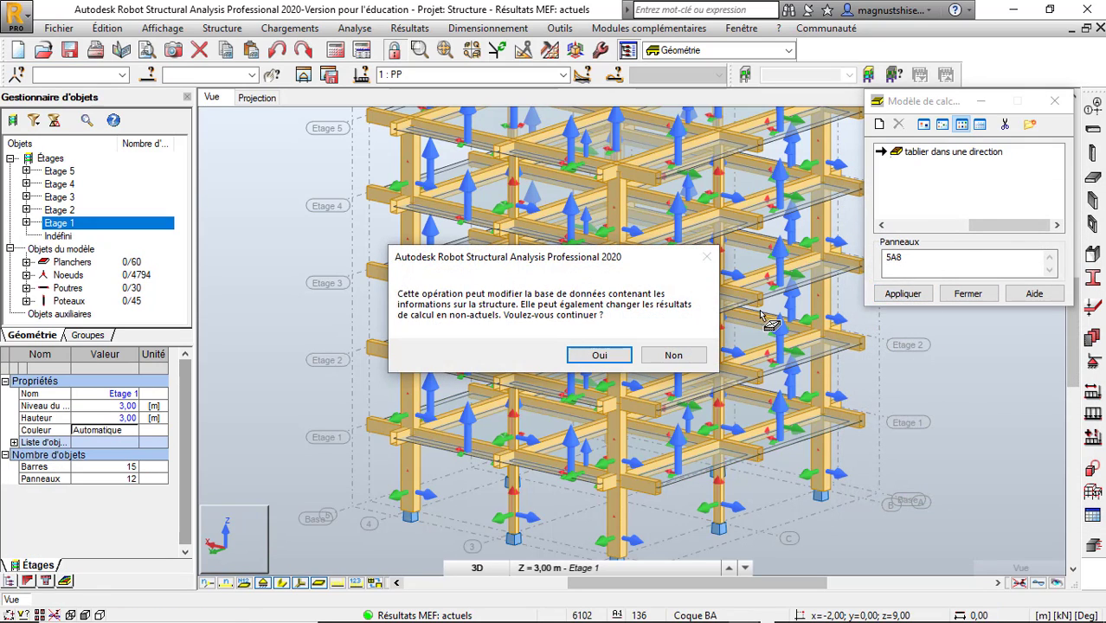
left_click(600, 356)
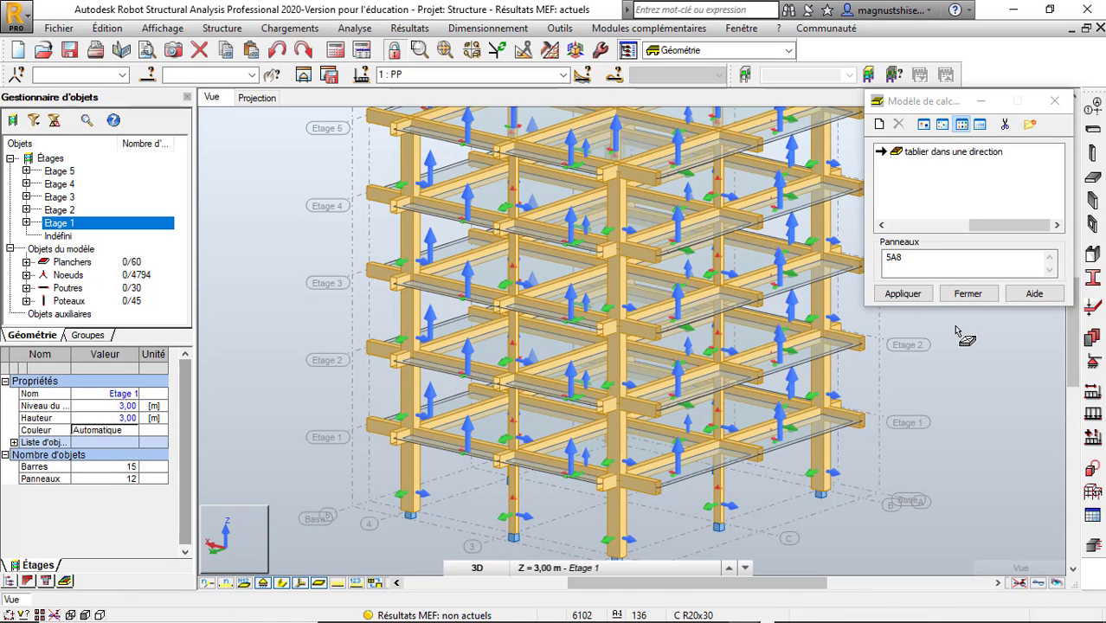
left_click(976, 296)
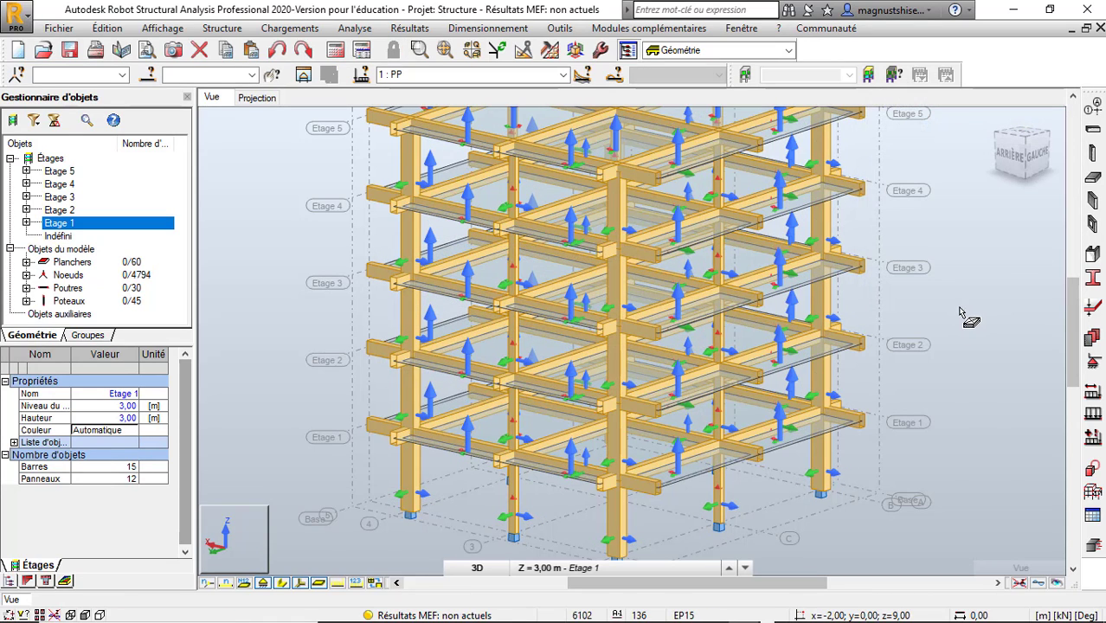
Select the two overhanging floor panels 9 and 10 of Etage 1 on one of the remaining sides of the building
right_click(957, 313)
left_click(900, 331)
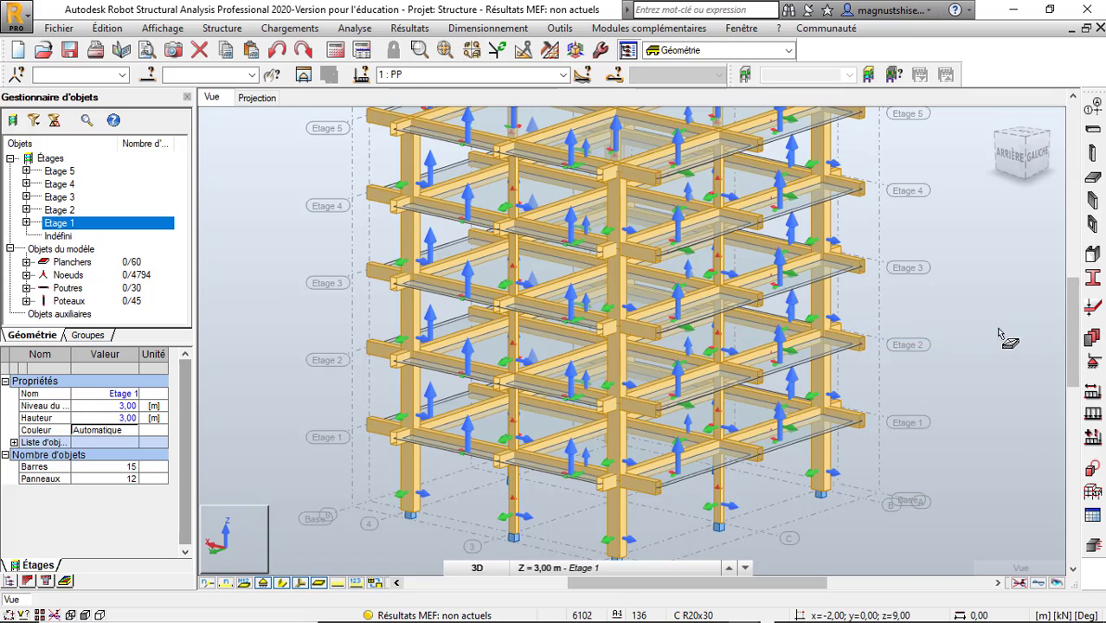
scroll(917, 472, "up", 4)
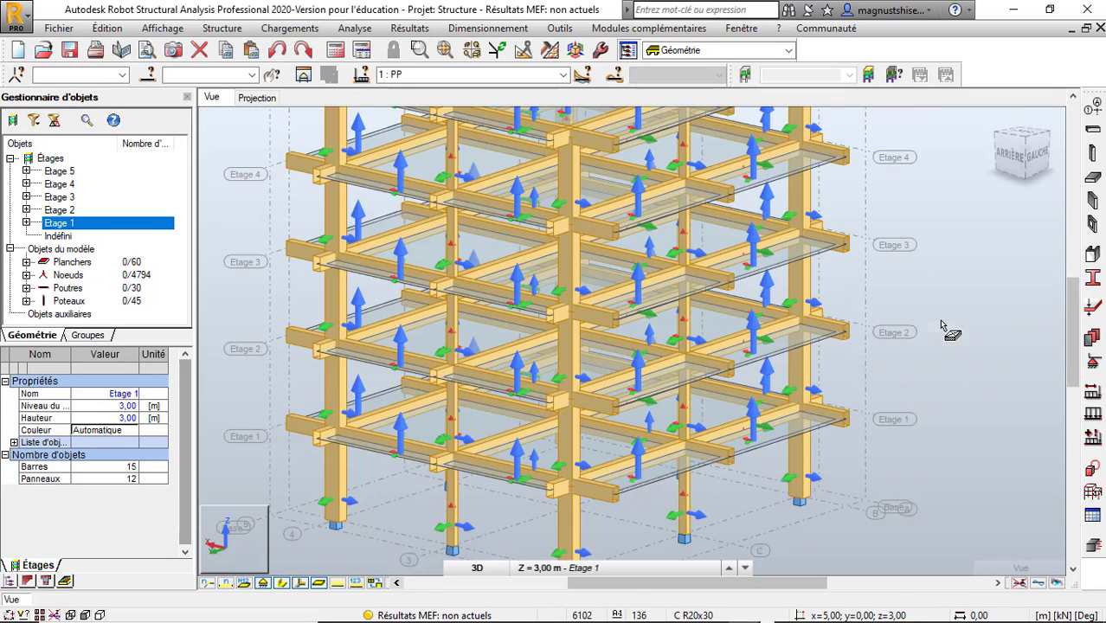
right_click(861, 376)
left_click(943, 383)
left_click_drag(952, 384, 870, 437)
scroll(956, 372, "down", 3)
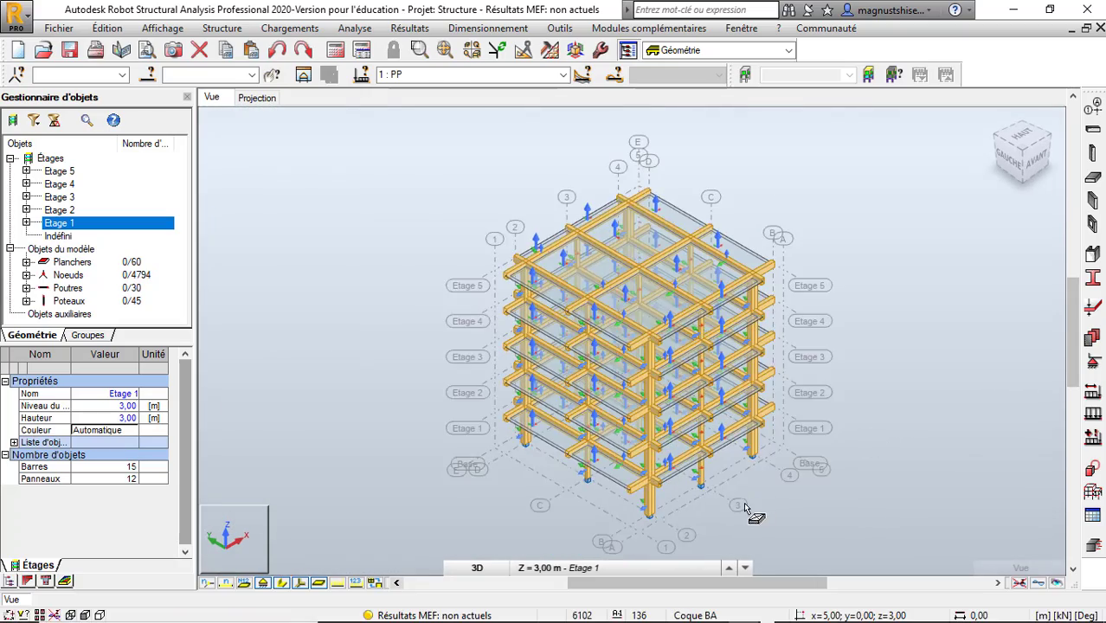
scroll(753, 498, "up", 3)
left_click(932, 398)
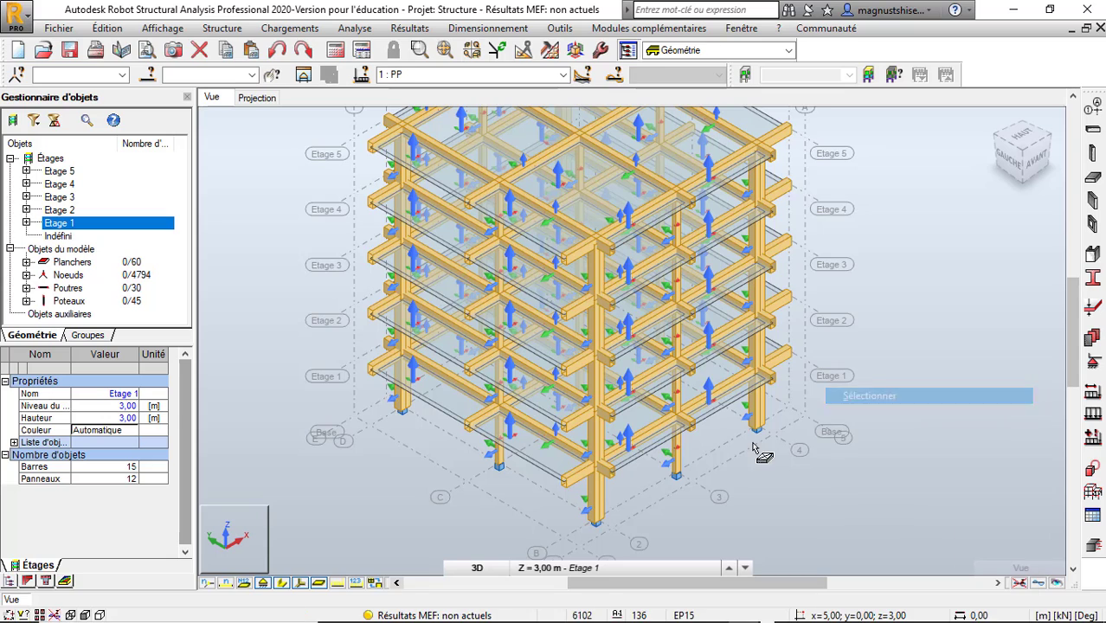
left_click(672, 450)
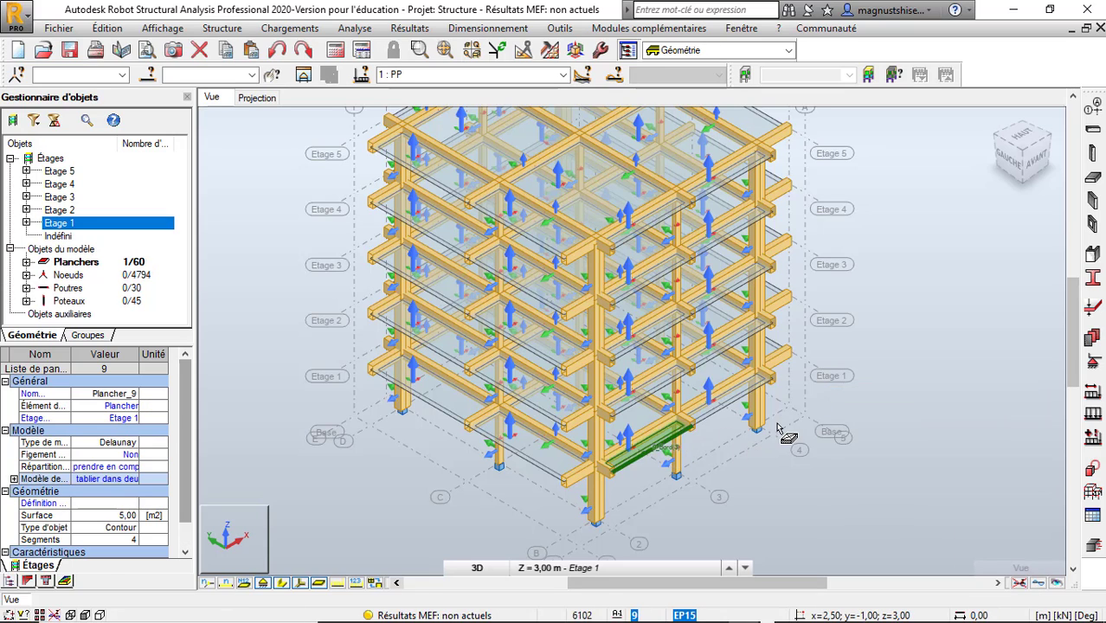
left_click(733, 401, "ctrl")
Add the two overhanging Etage 1 floor panels on the opposite side, numbers 11 and 12, to the selection
right_click(816, 348)
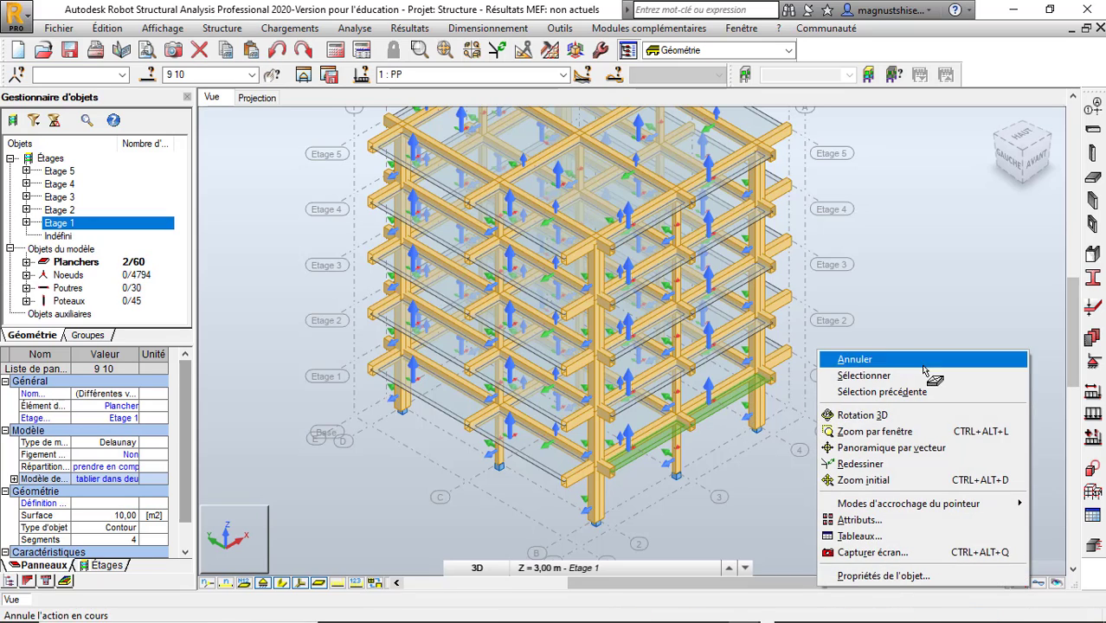
left_click(890, 416)
left_click_drag(889, 416, 454, 393)
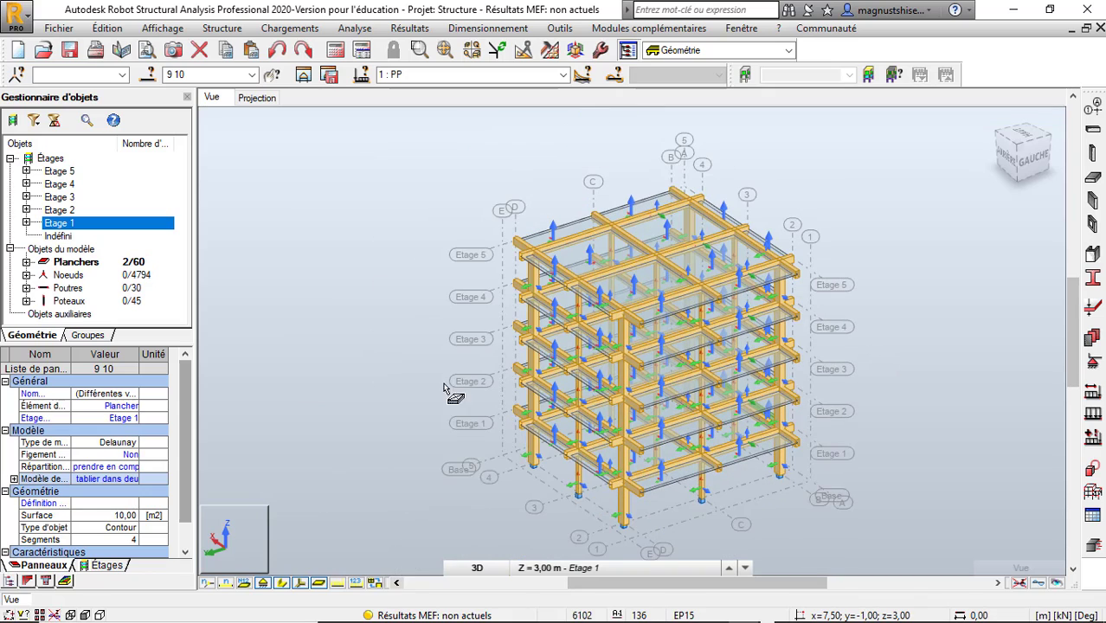
right_click(403, 390)
left_click(459, 409)
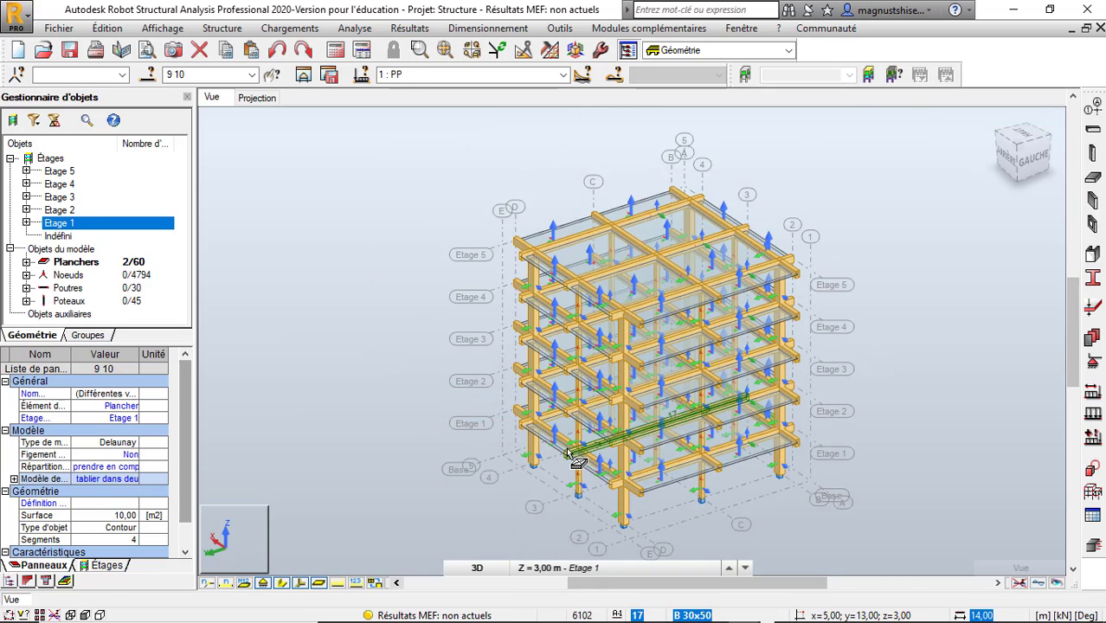
scroll(510, 441, "up", 2)
left_click(536, 443)
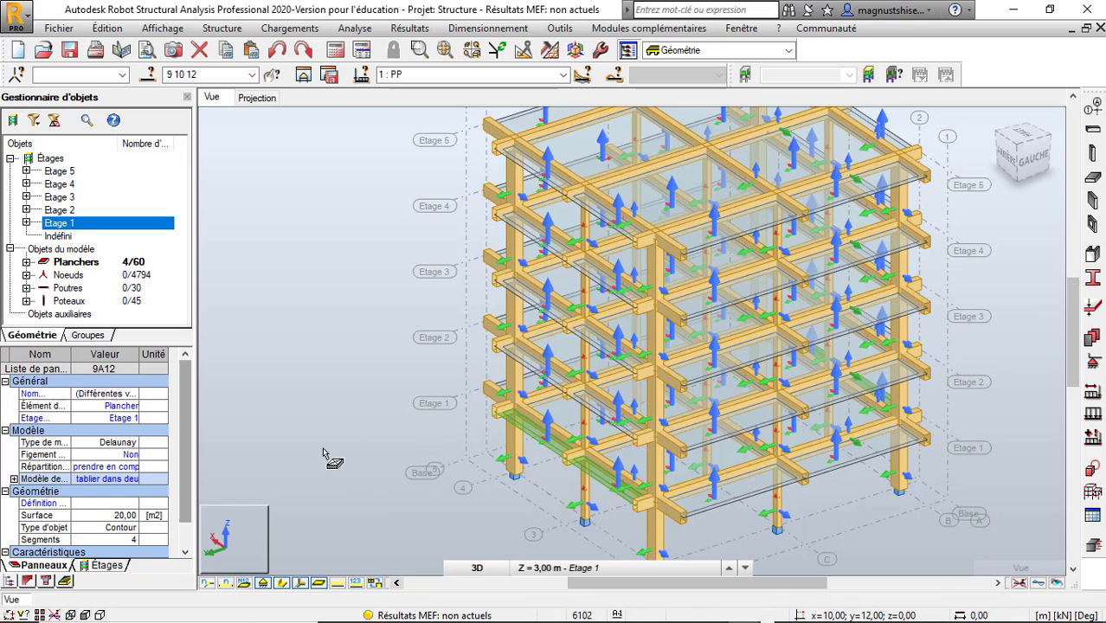
Assign the "tablier dans une direction" calculation model to floor panels 9 to 12
left_click(121, 479)
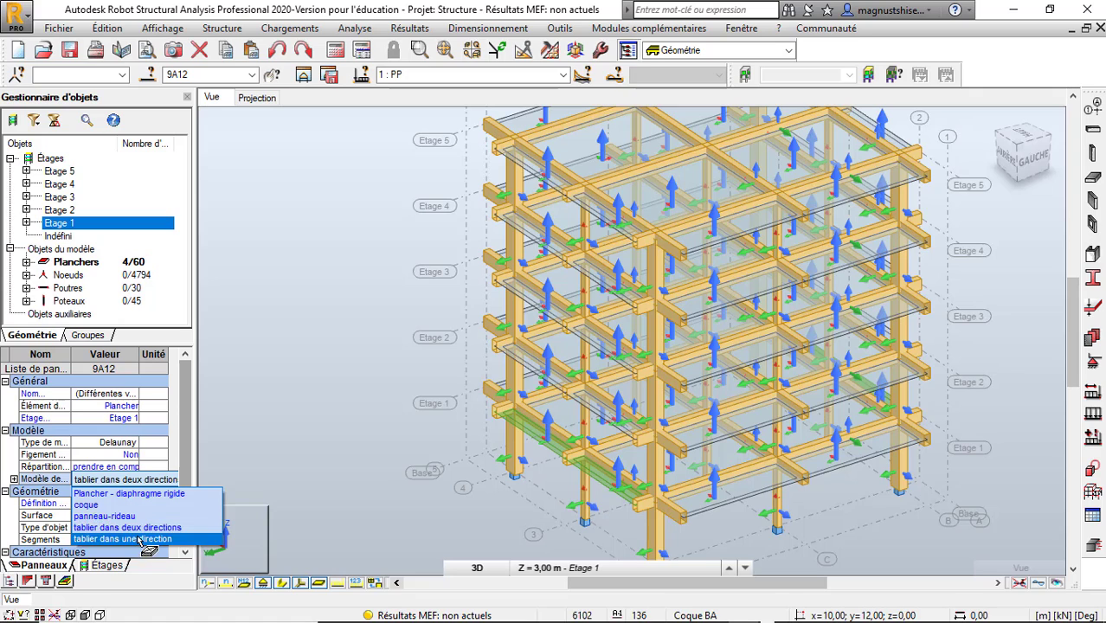
left_click(122, 538)
left_click(303, 430)
scroll(368, 372, "down", 2)
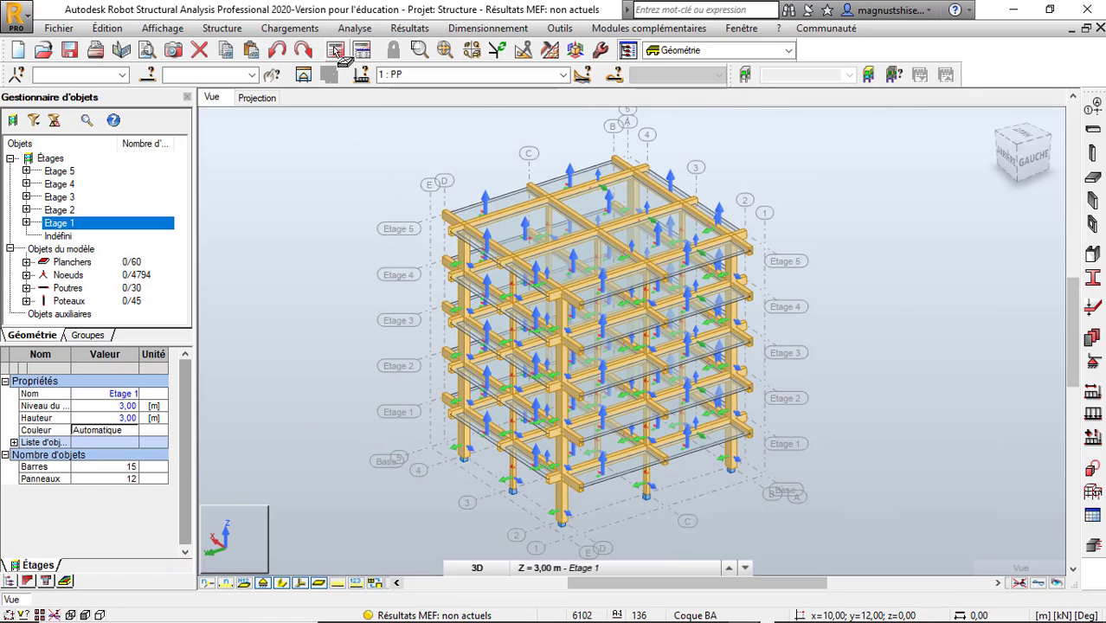
Run the structural analysis, continue past the instability warning, and close the calculation messages
left_click(361, 51)
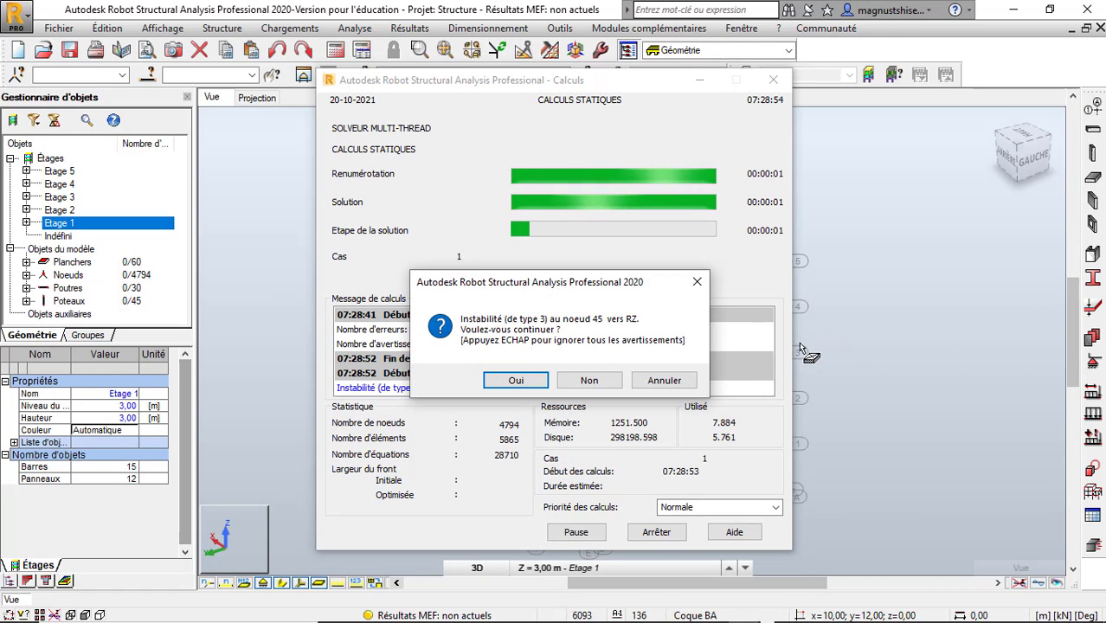
left_click(514, 381)
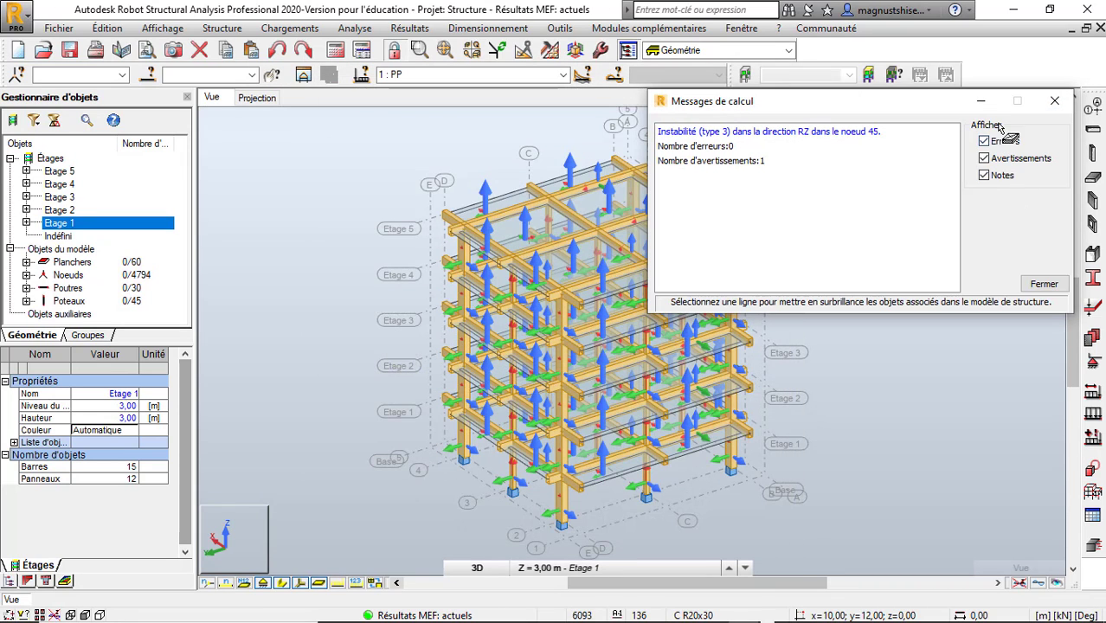
left_click(1055, 101)
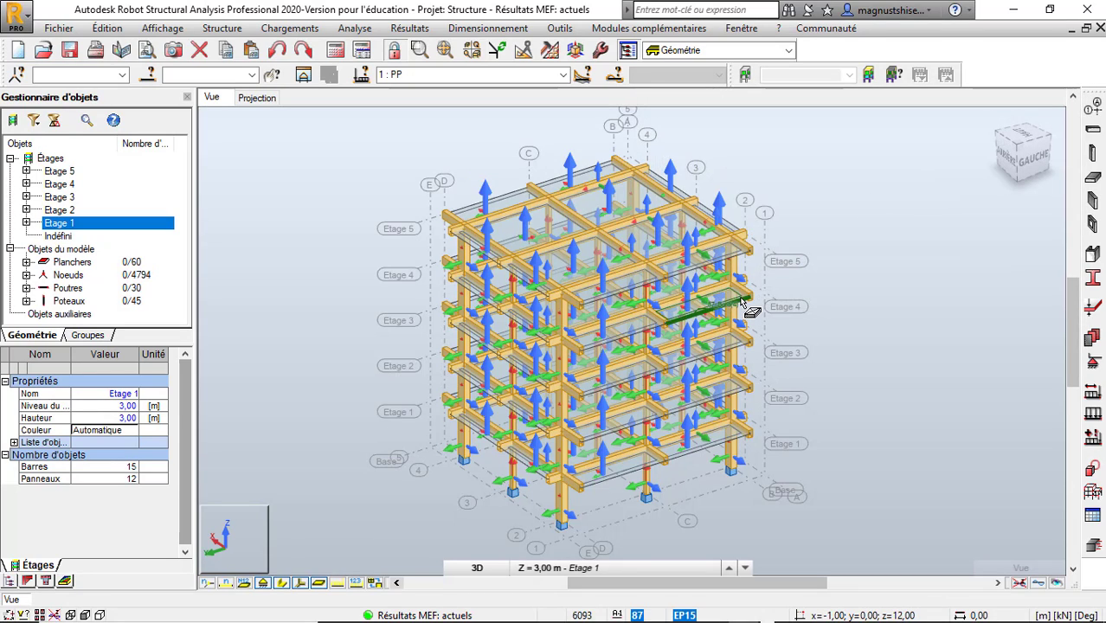
Open the theoretical reinforcement design for RC slabs and walls and hide the local axes in the model view
left_click(461, 33)
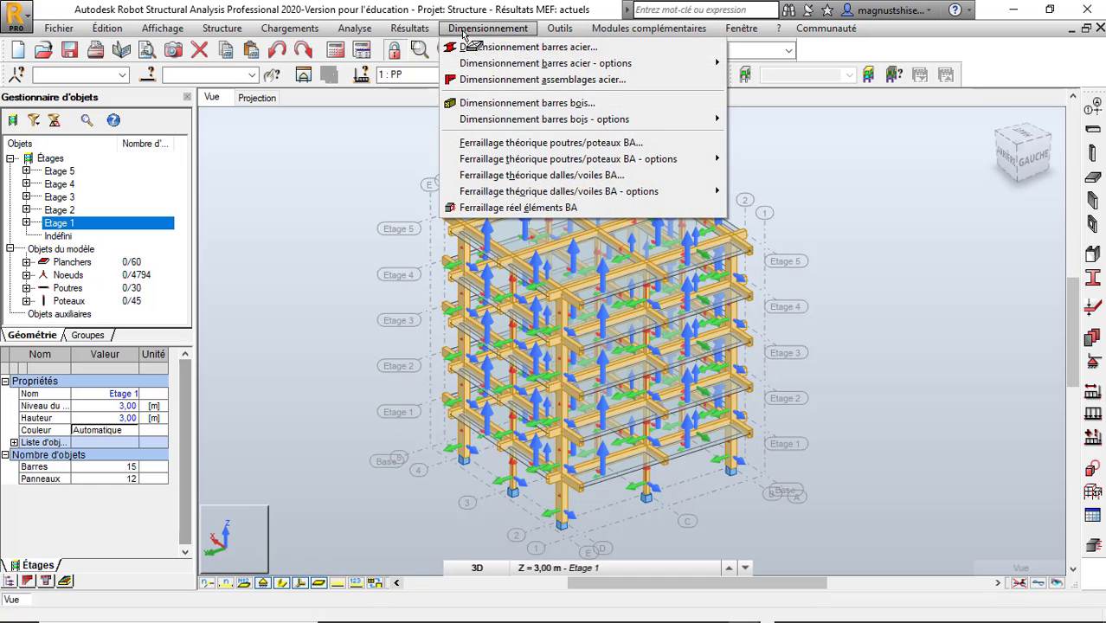
left_click(587, 175)
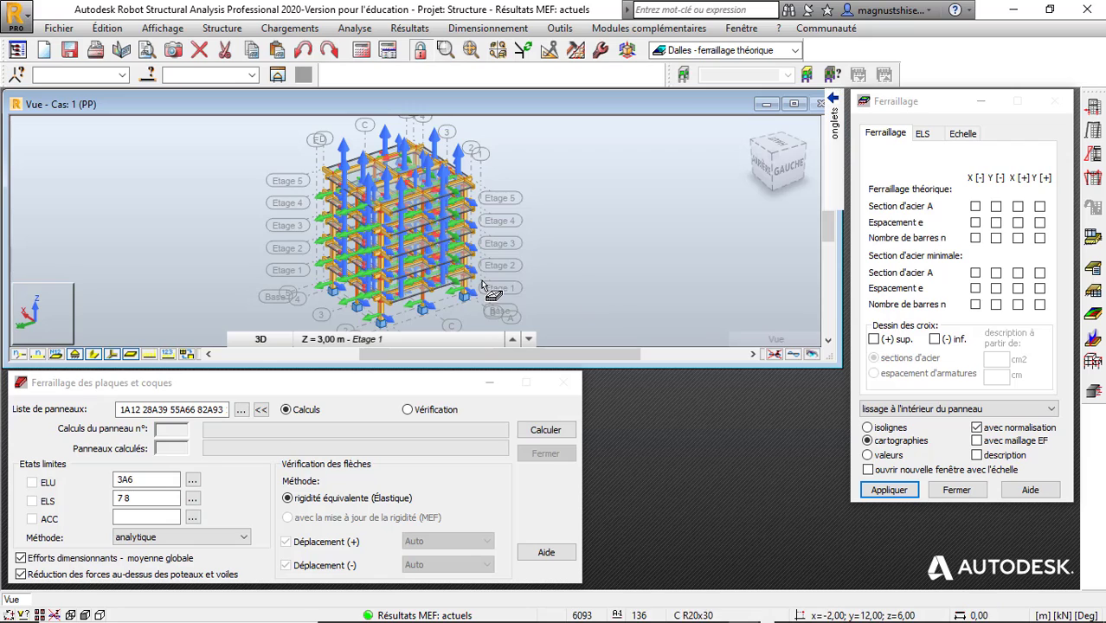
left_click(112, 354)
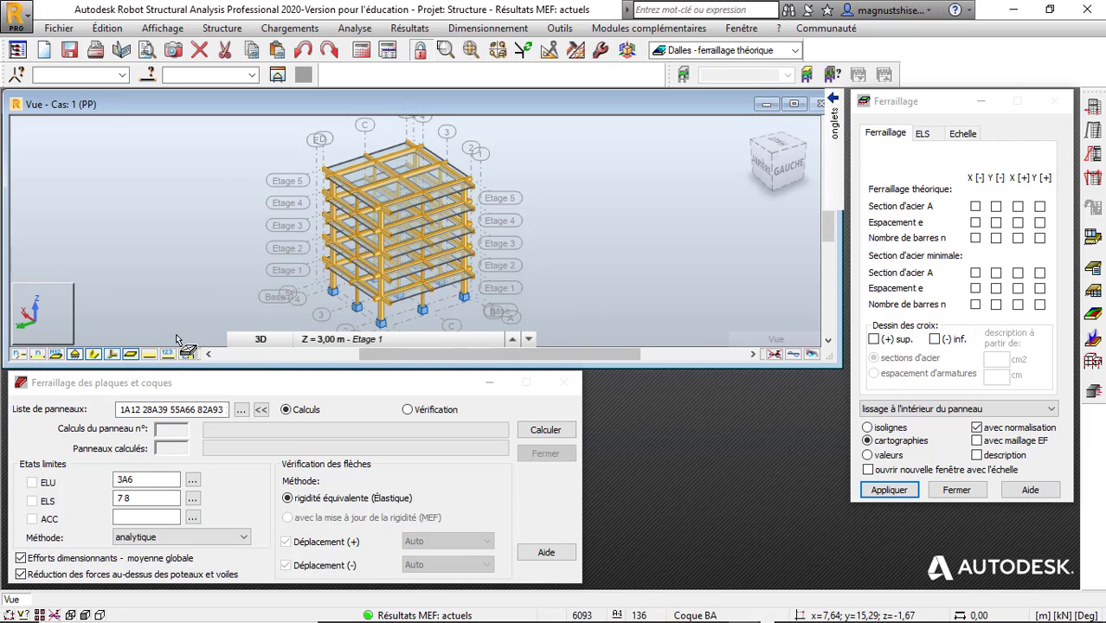
scroll(463, 307, "up", 3)
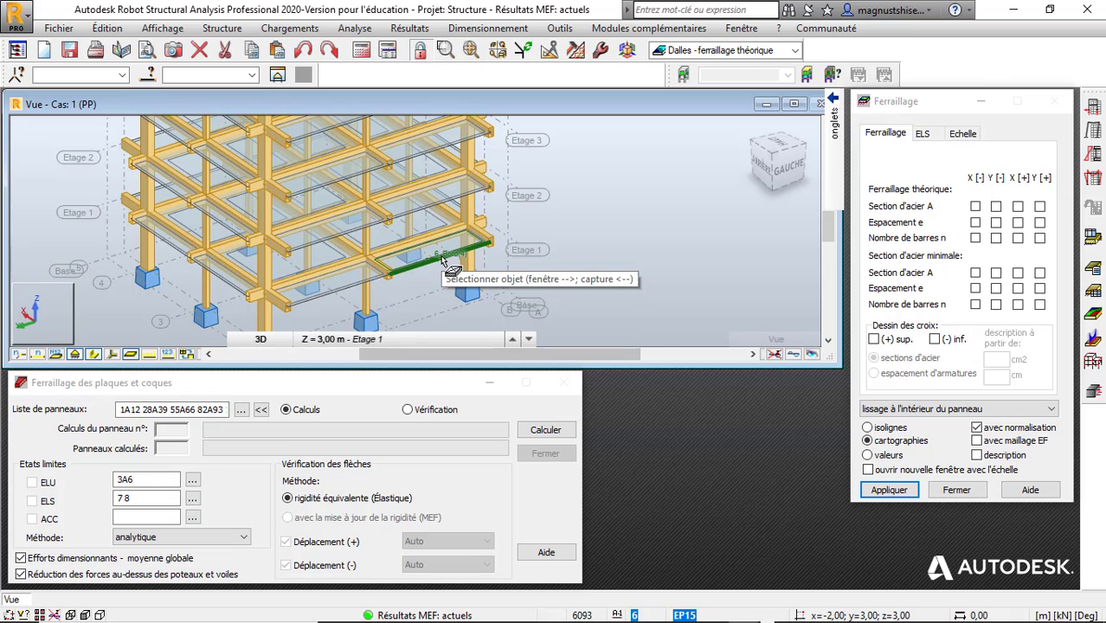
Open the "Plancher BA" reinforcement type parameters and set the main reinforcement direction to "Suivant l'axe X"
left_click(1095, 234)
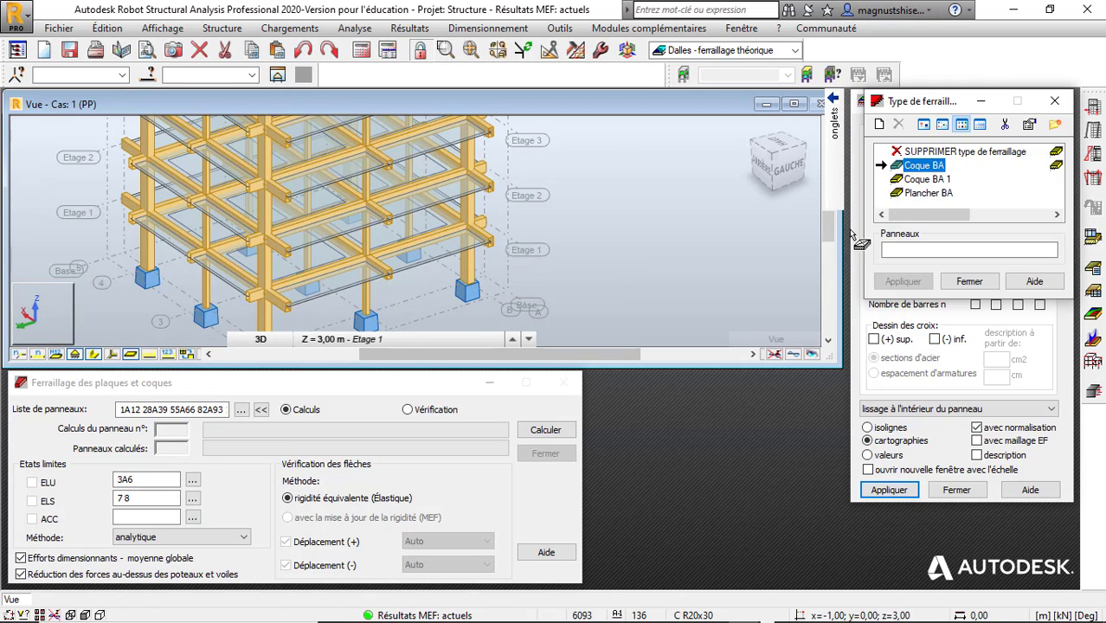
mouse_move(919, 211)
left_mouse_down()
mouse_move(1048, 215)
mouse_move(917, 215)
left_mouse_up()
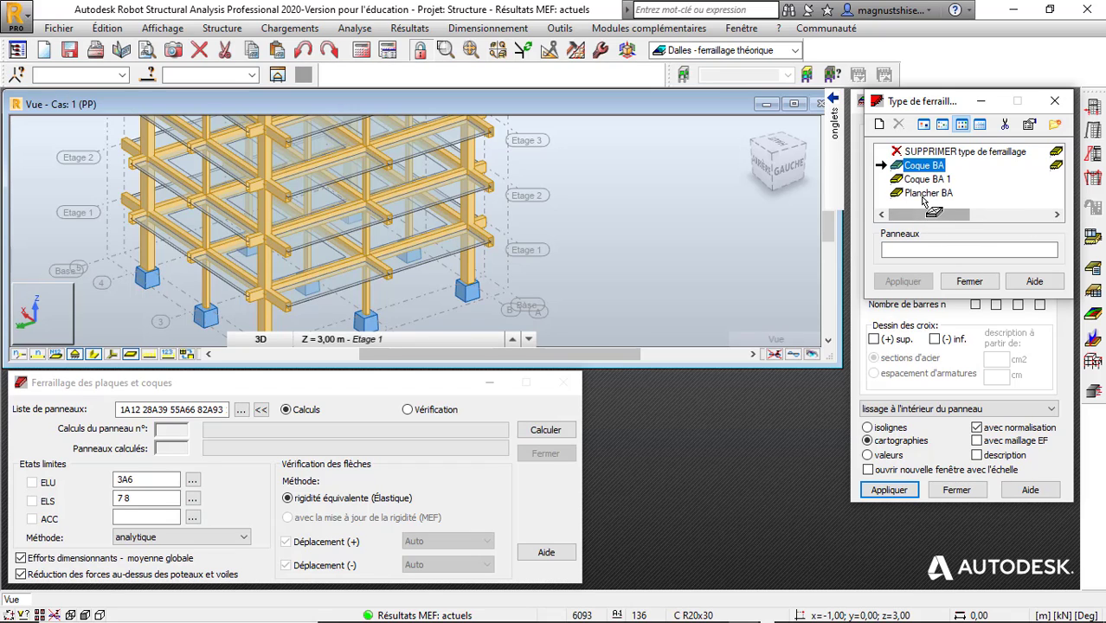
left_click(929, 192)
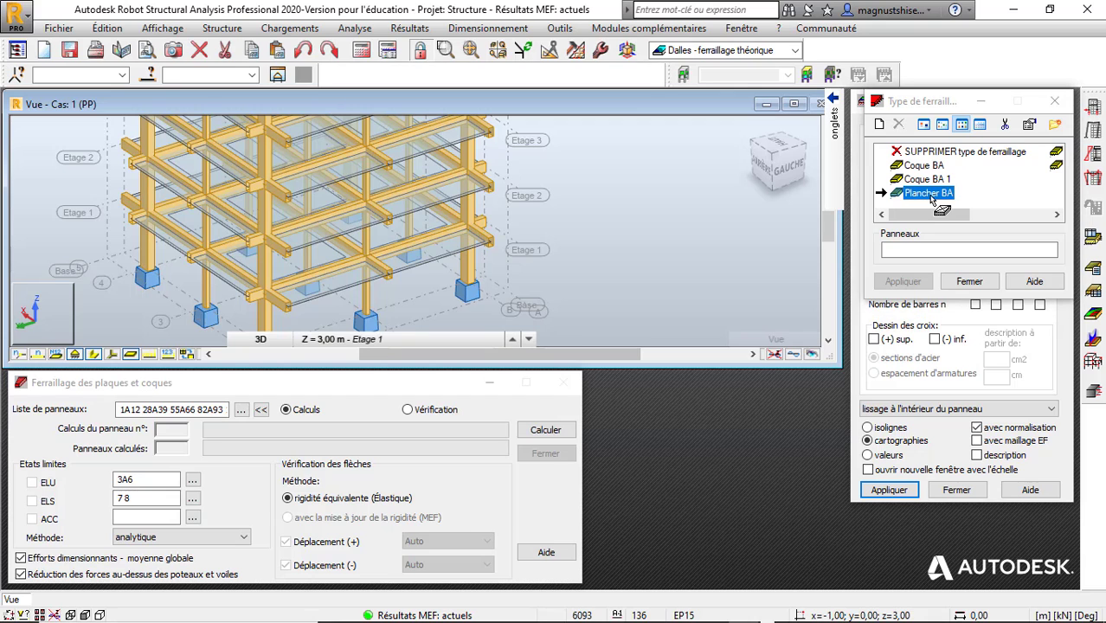
double_click(932, 199)
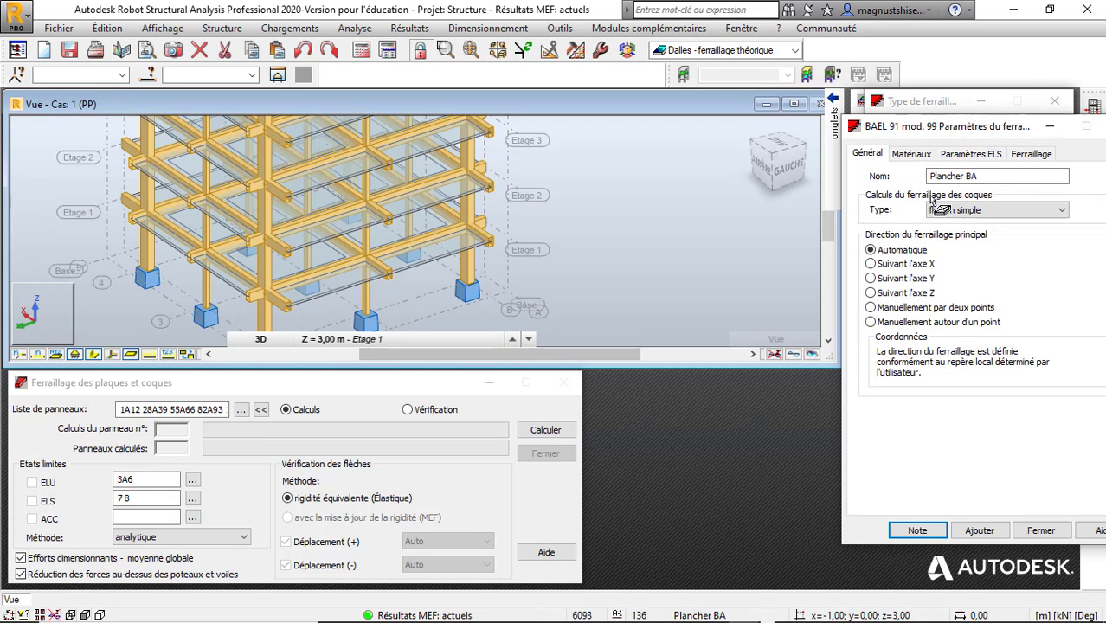
left_click_drag(909, 136, 629, 80)
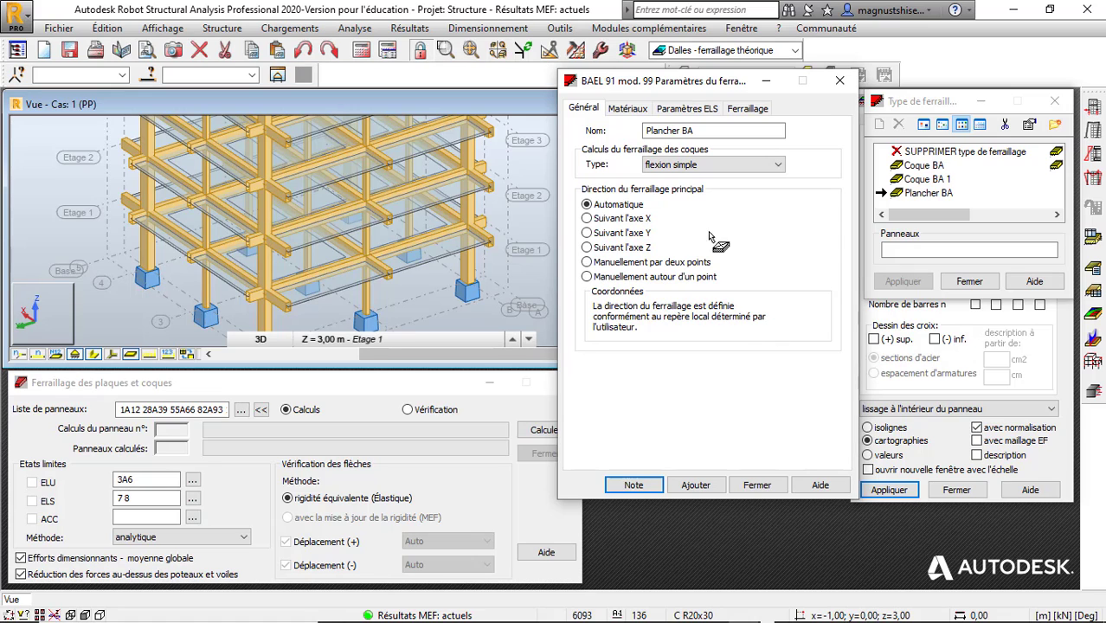
left_click(592, 220)
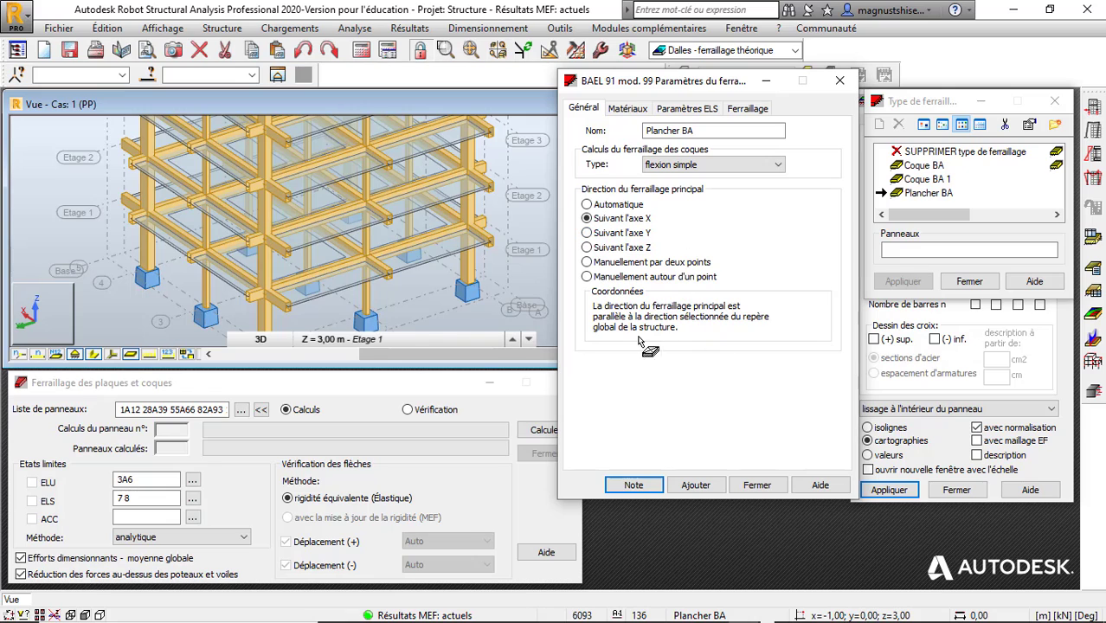
Review the materials and ELS parameters of "Plancher BA" and enable reinforcement in one direction
left_click(627, 108)
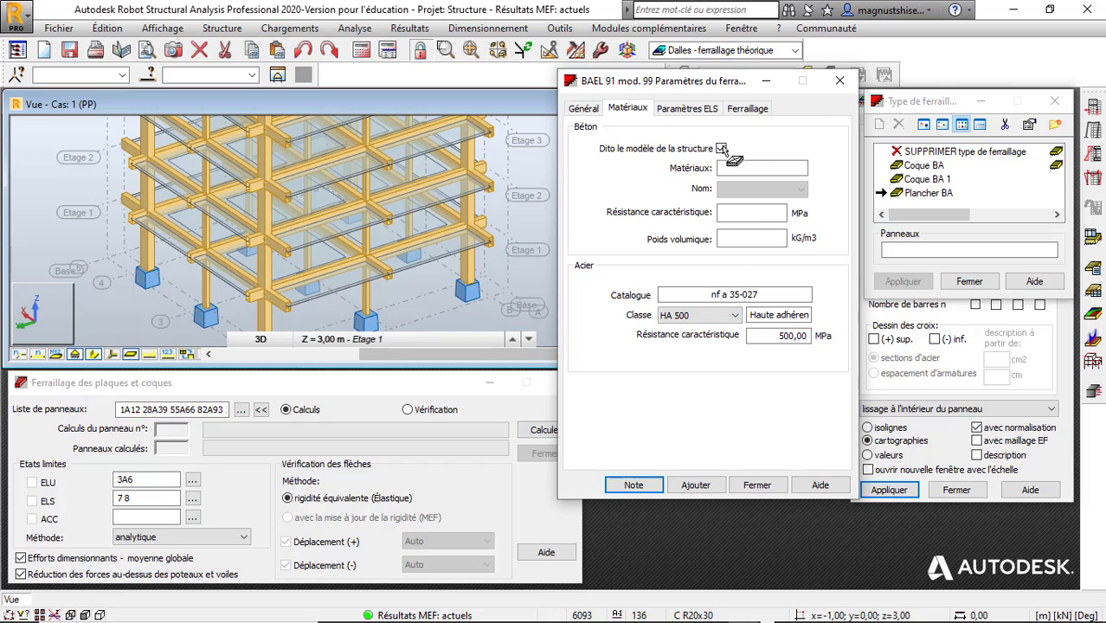
left_click(672, 109)
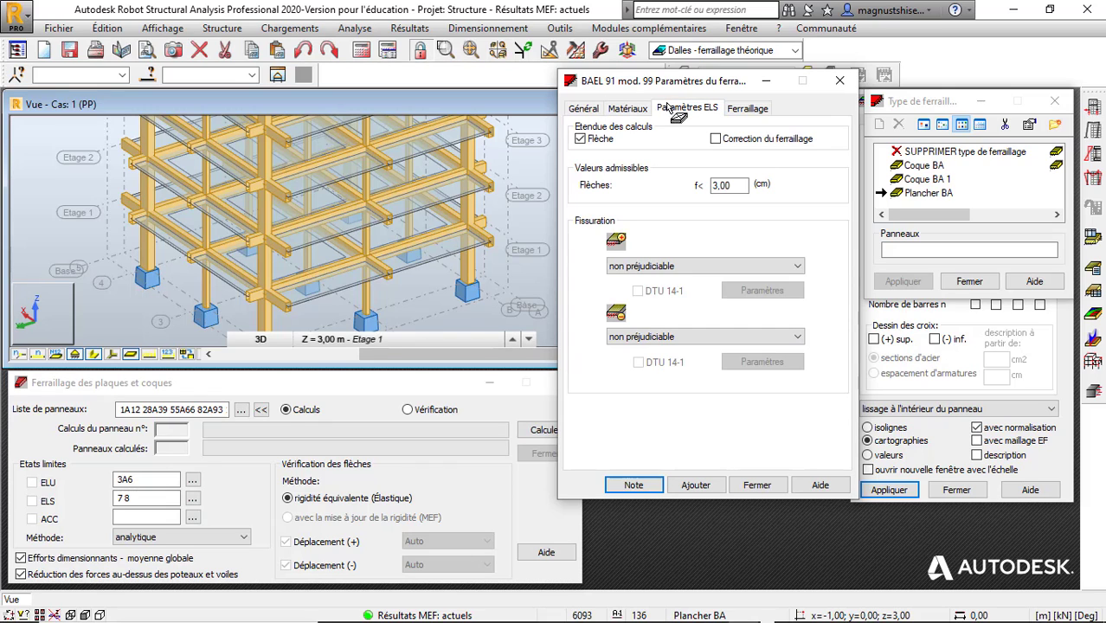
left_click(744, 109)
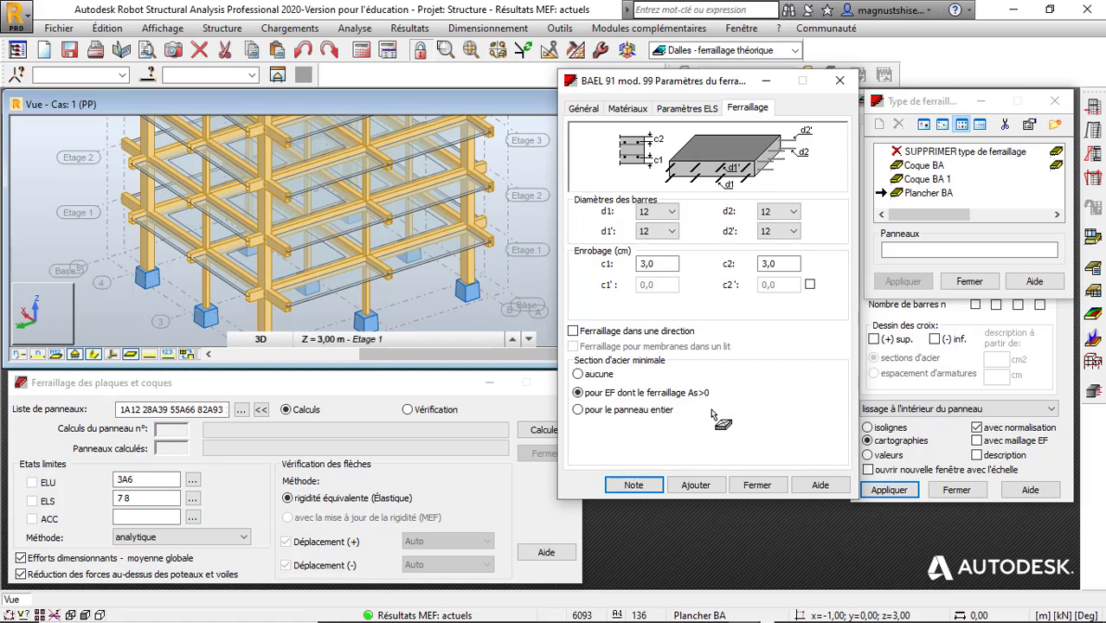
left_click(573, 332)
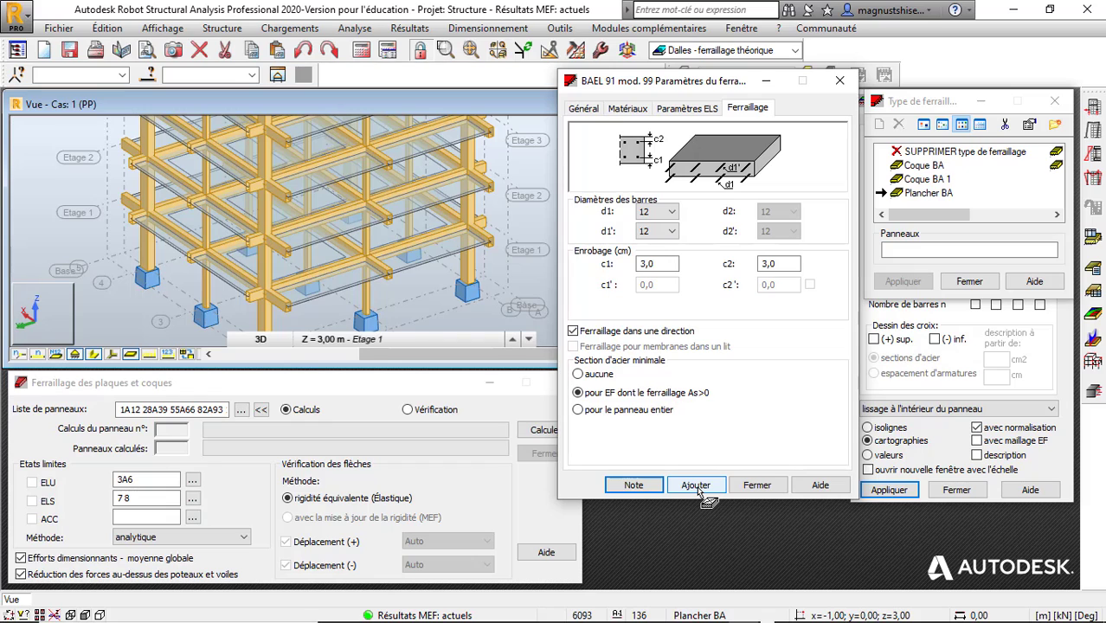
left_click(582, 108)
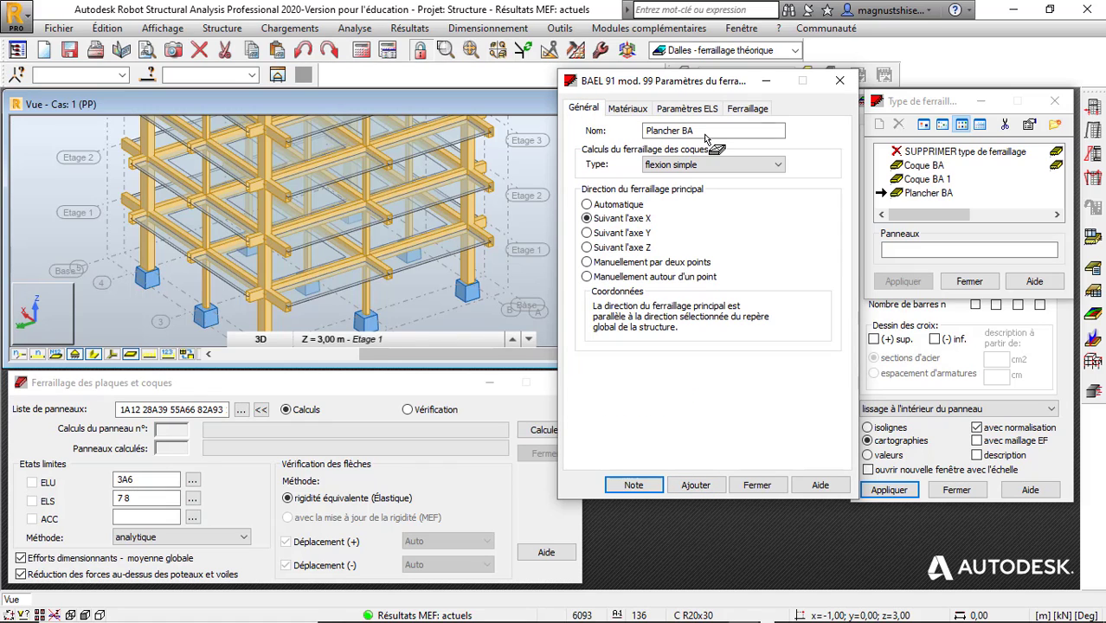
Name the one-direction reinforcement type "Plancher BA X", add it to the list of types, and close its parameters
left_click(708, 134)
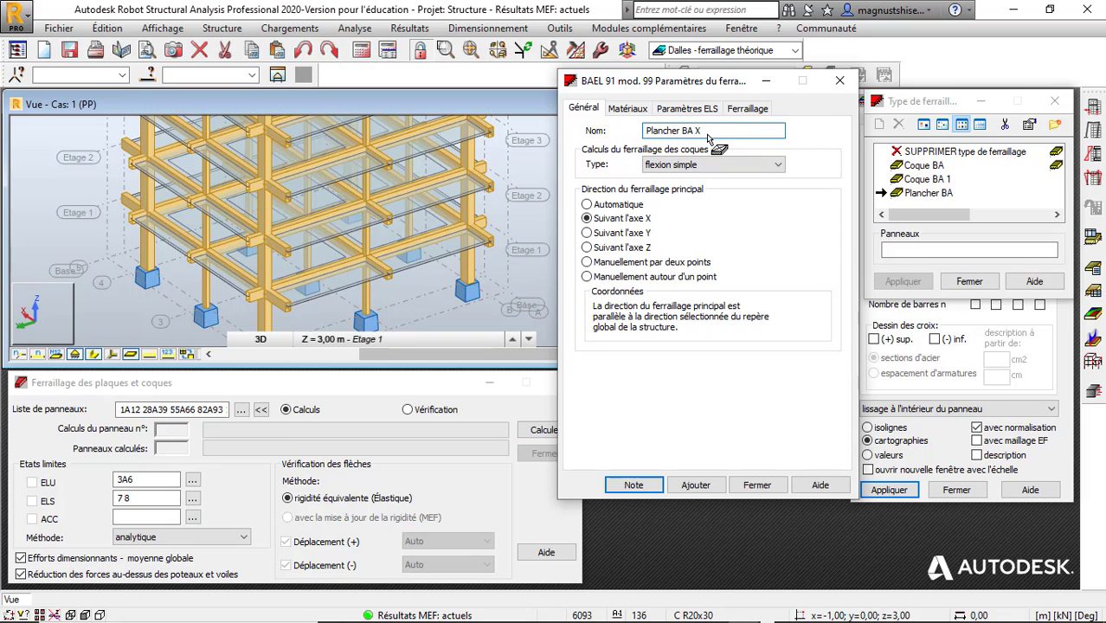
left_click(696, 485)
left_click(757, 486)
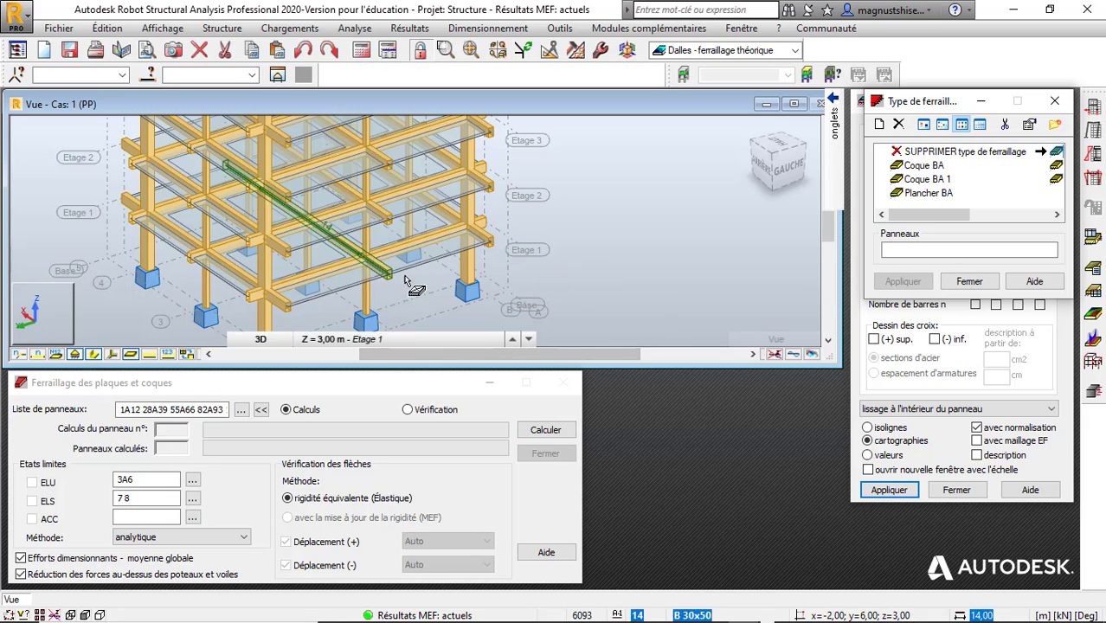
Assign the "Plancher BA X" reinforcement type to overhanging panels 5 to 8 on the two X-direction ends of Etage 1
left_click(432, 260)
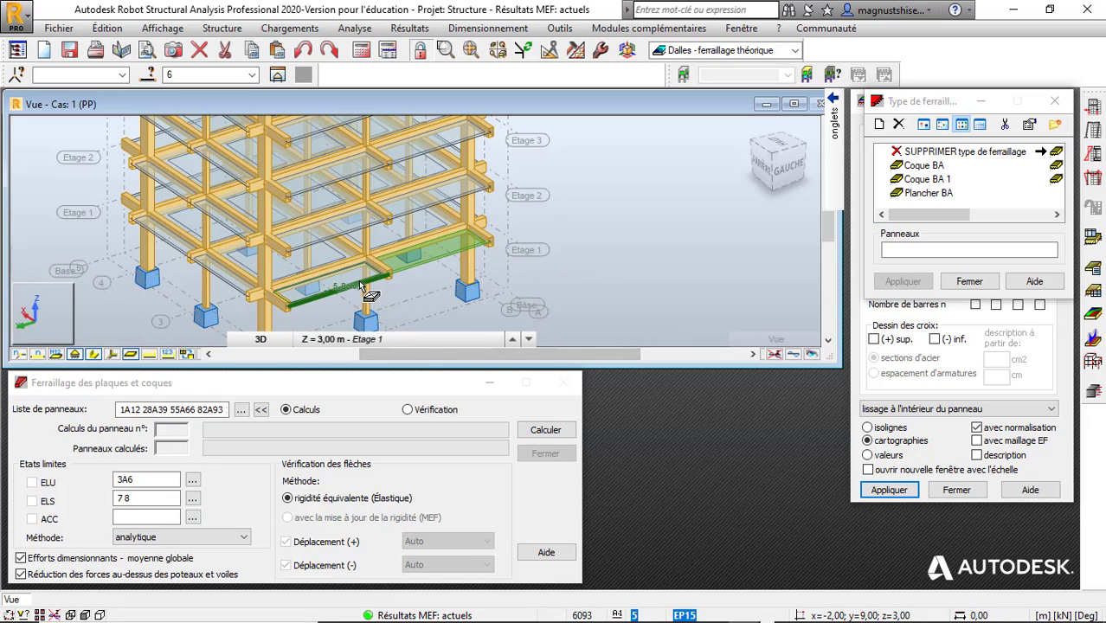
left_click(362, 286)
right_click(531, 230)
left_click(645, 297)
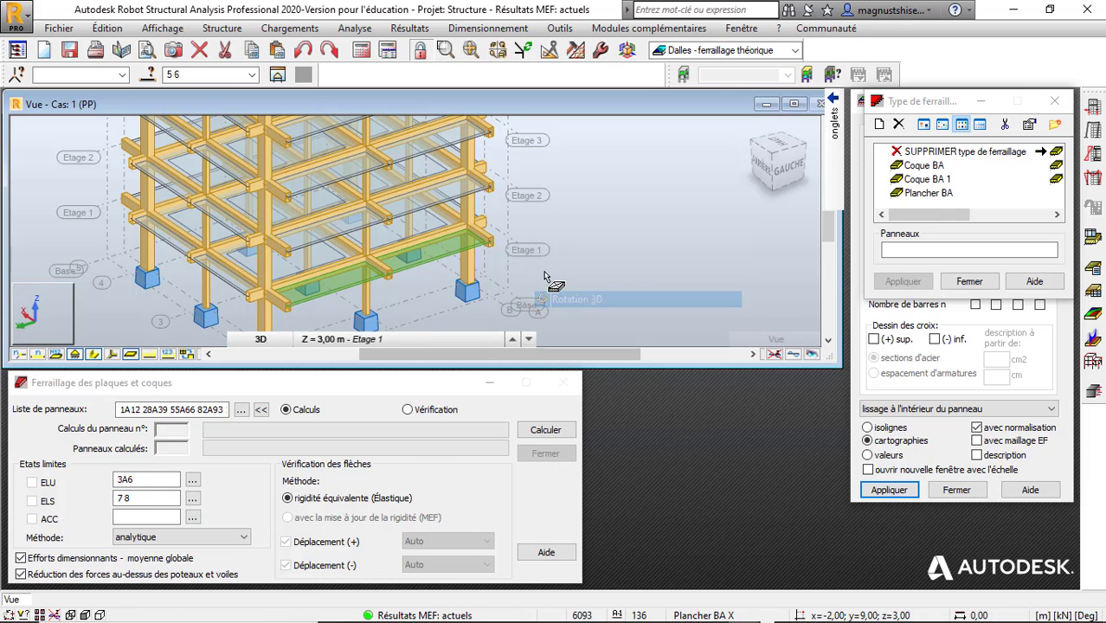
left_click_drag(544, 275, 635, 270)
right_click(139, 210)
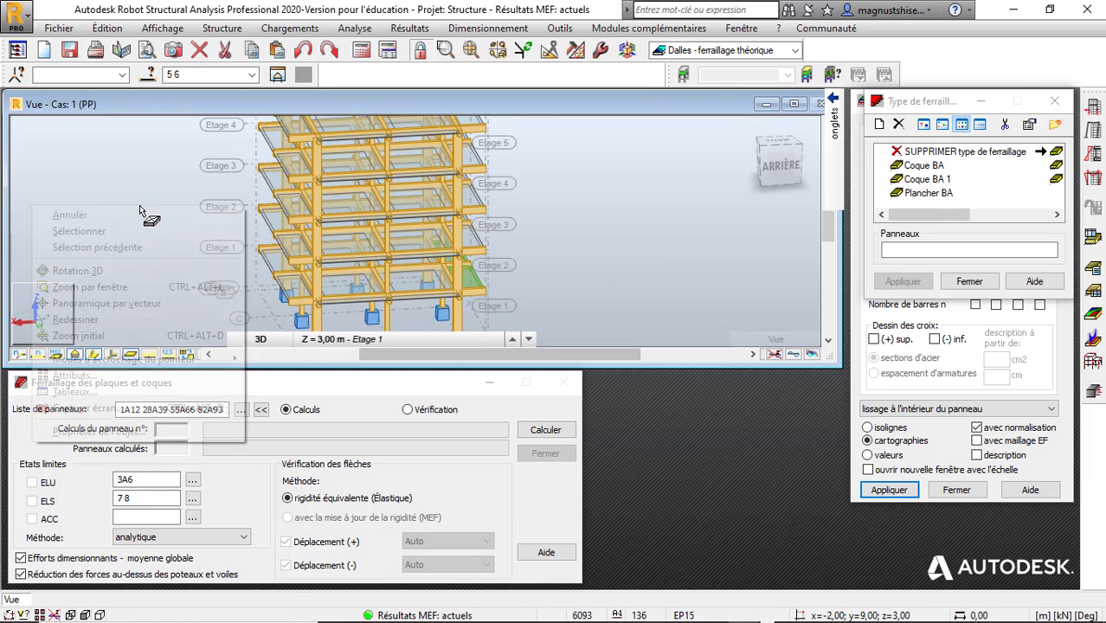
left_click(165, 232)
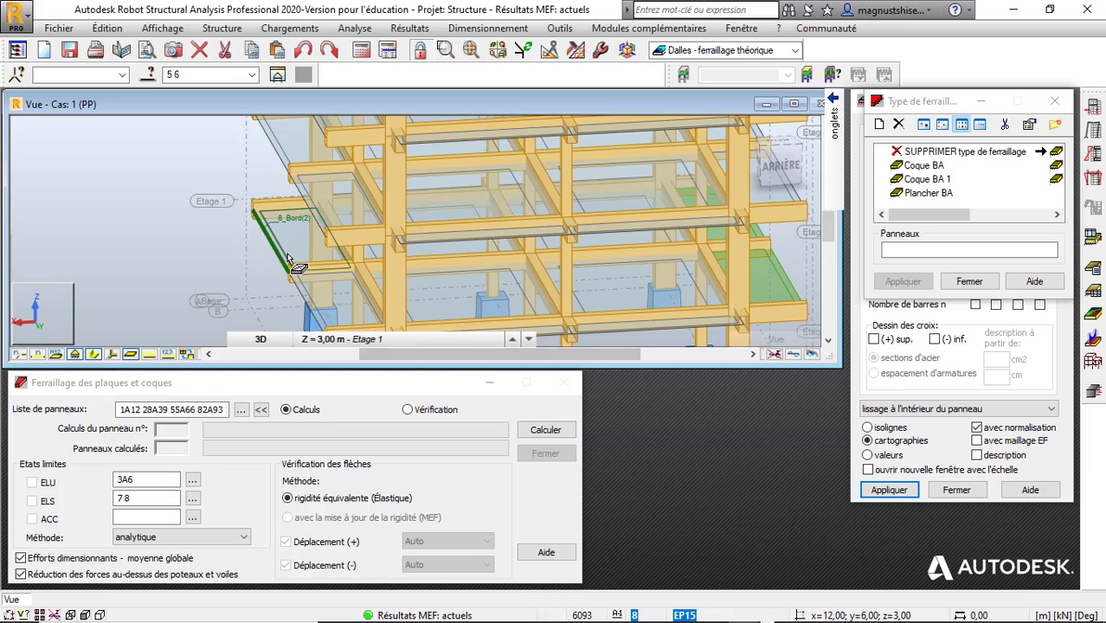
left_click(288, 258)
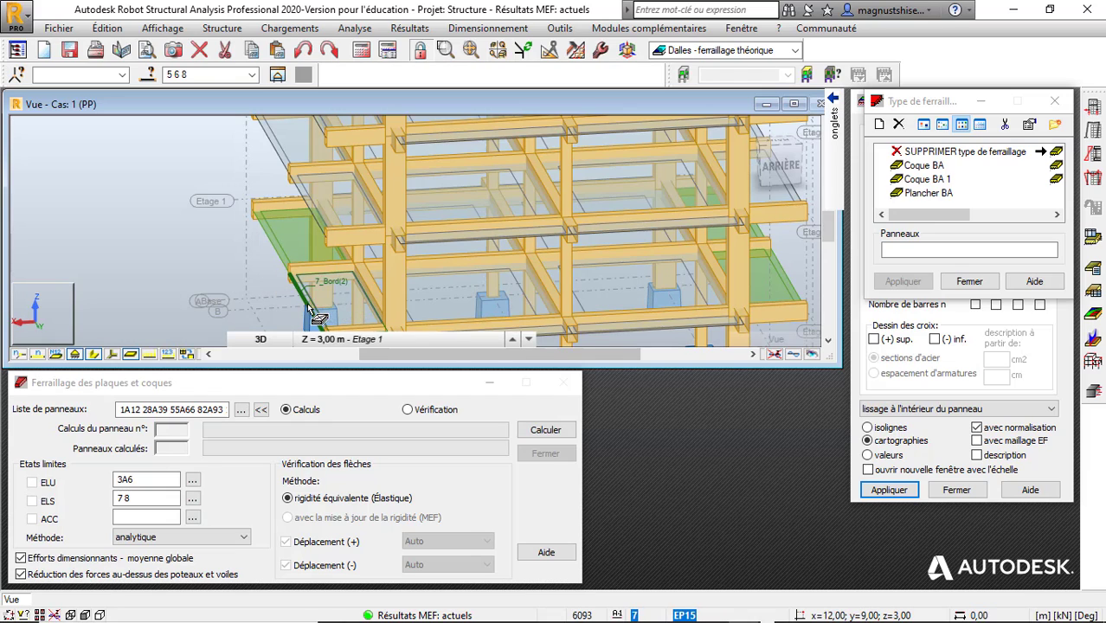
left_click(313, 303)
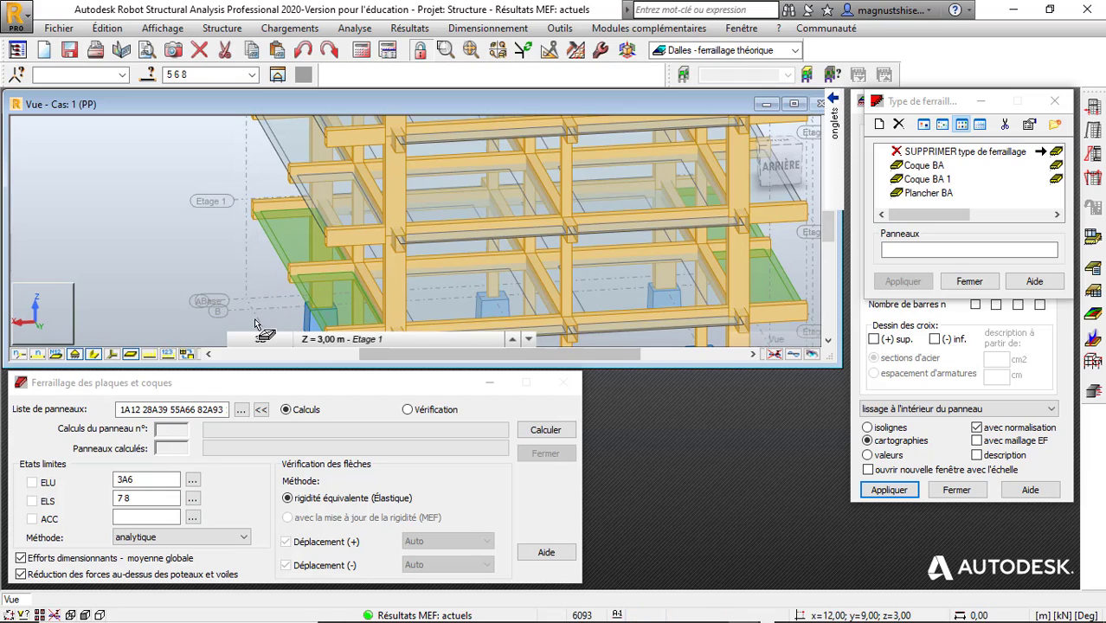
left_click(942, 250)
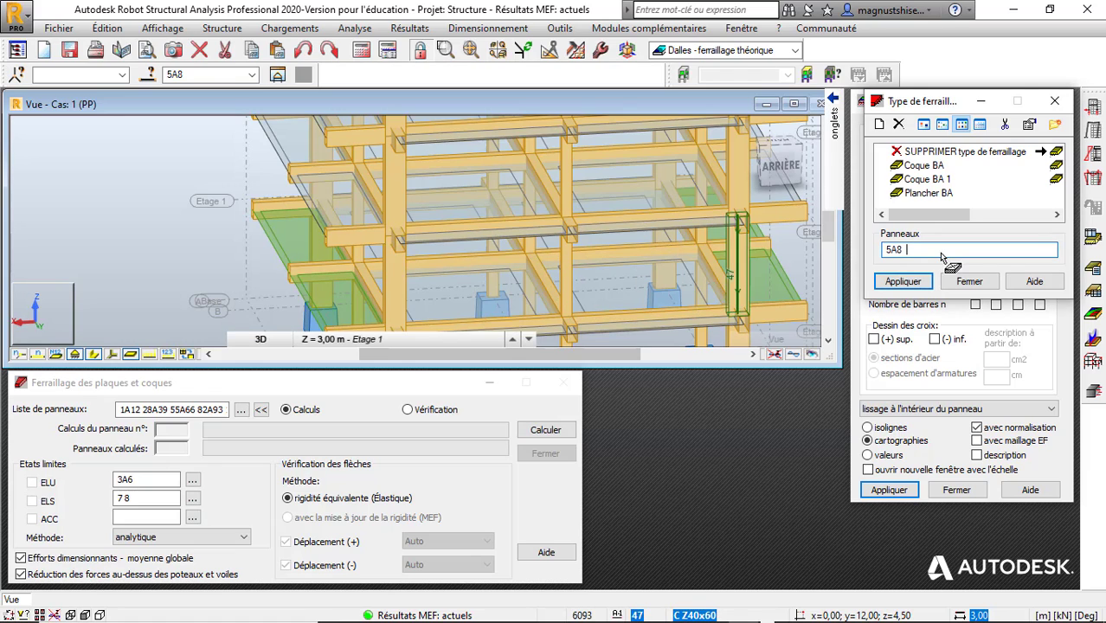
left_click(1008, 215)
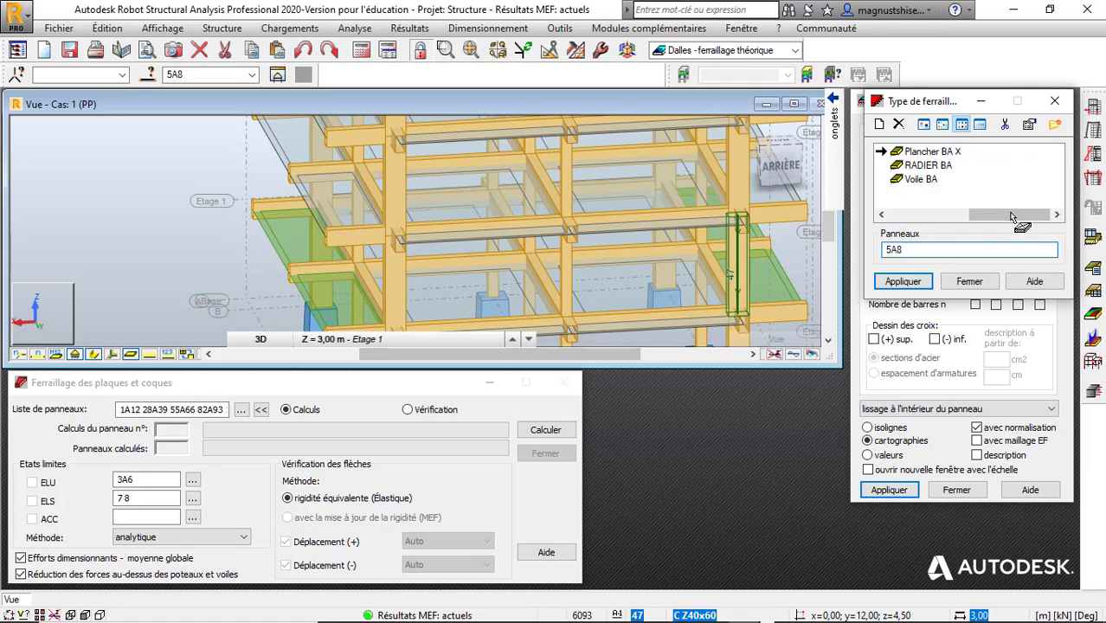
left_click(903, 282)
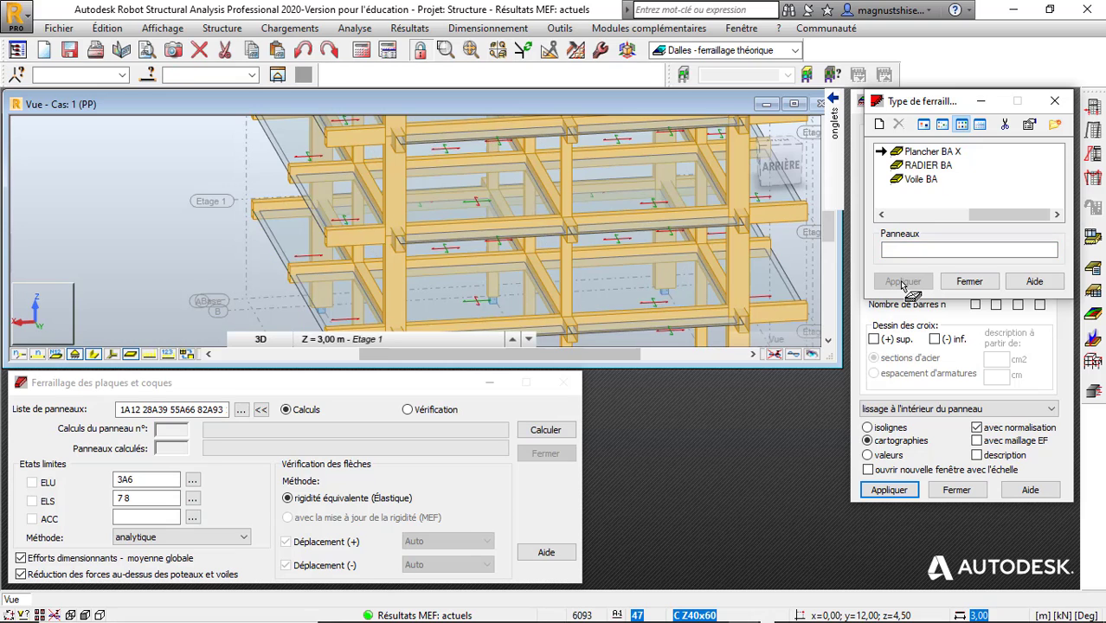
scroll(560, 273, "down", 2)
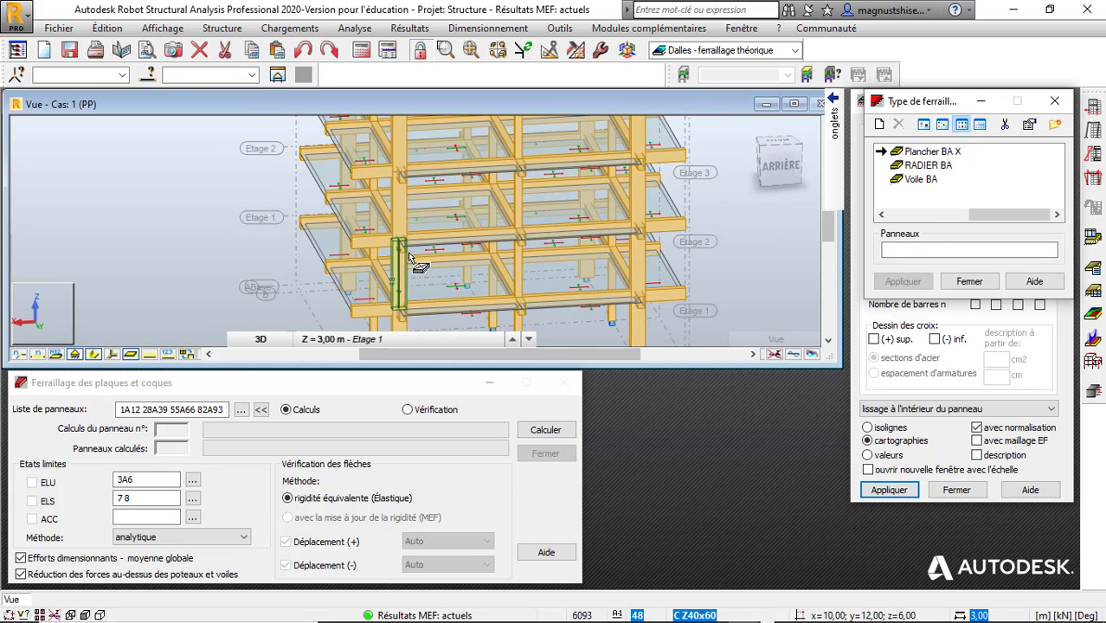
left_click(958, 286)
Examine the remaining overhanging floor panels of Etage 1 from several sides of the building
scroll(476, 306, "up", 4)
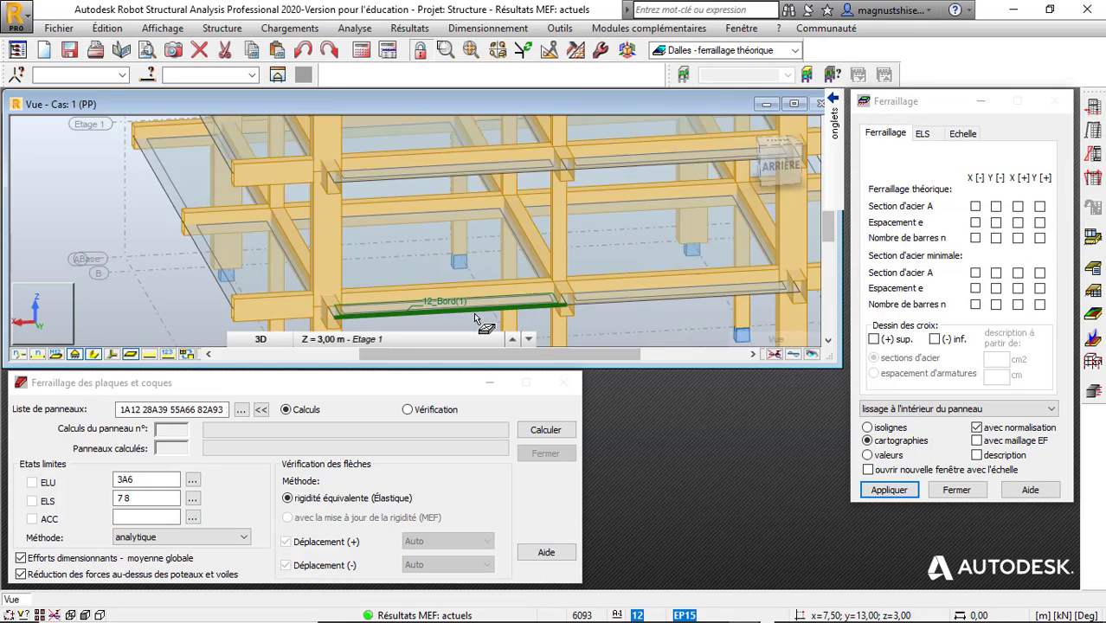
scroll(450, 298, "down", 5)
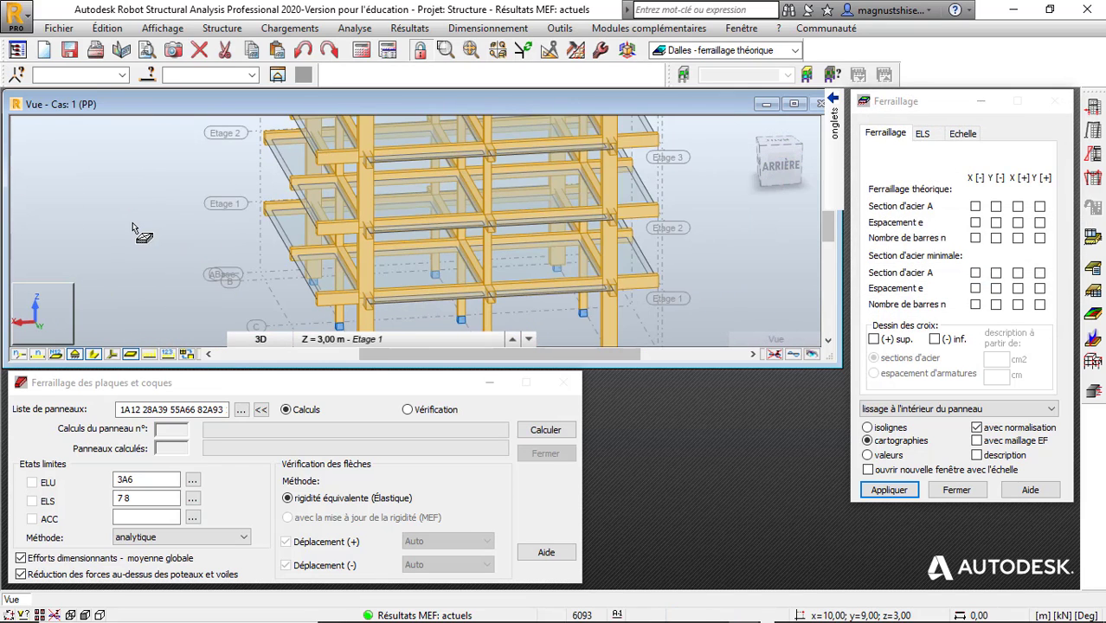
right_click(132, 229)
left_click(72, 288)
left_click_drag(181, 238, 244, 242)
scroll(224, 311, "down", 2)
scroll(416, 281, "up", 3)
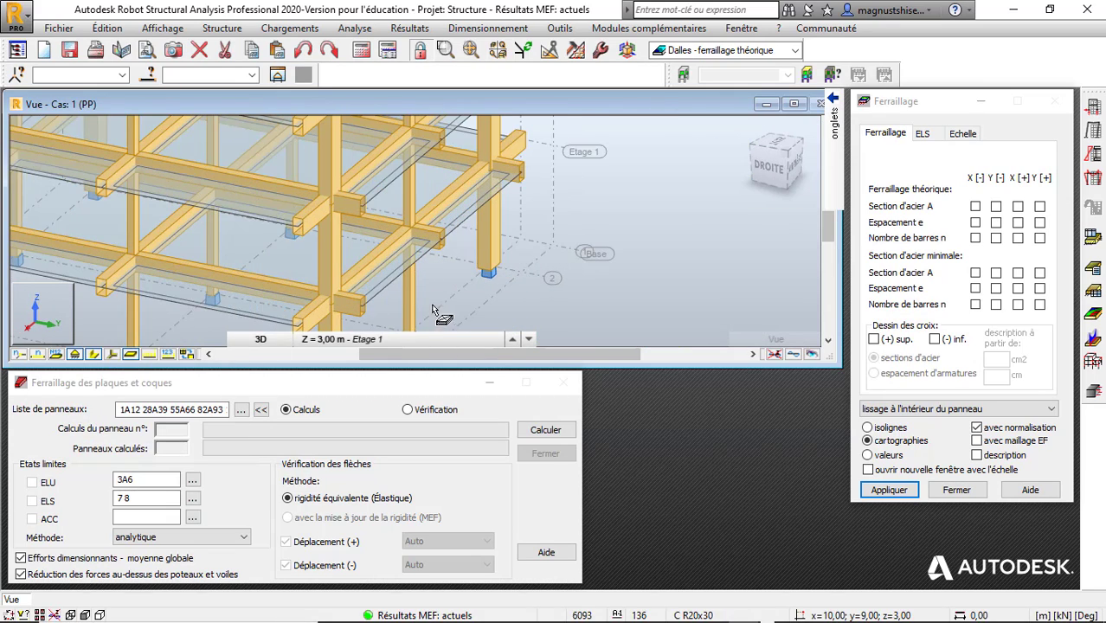
scroll(546, 296, "down", 3)
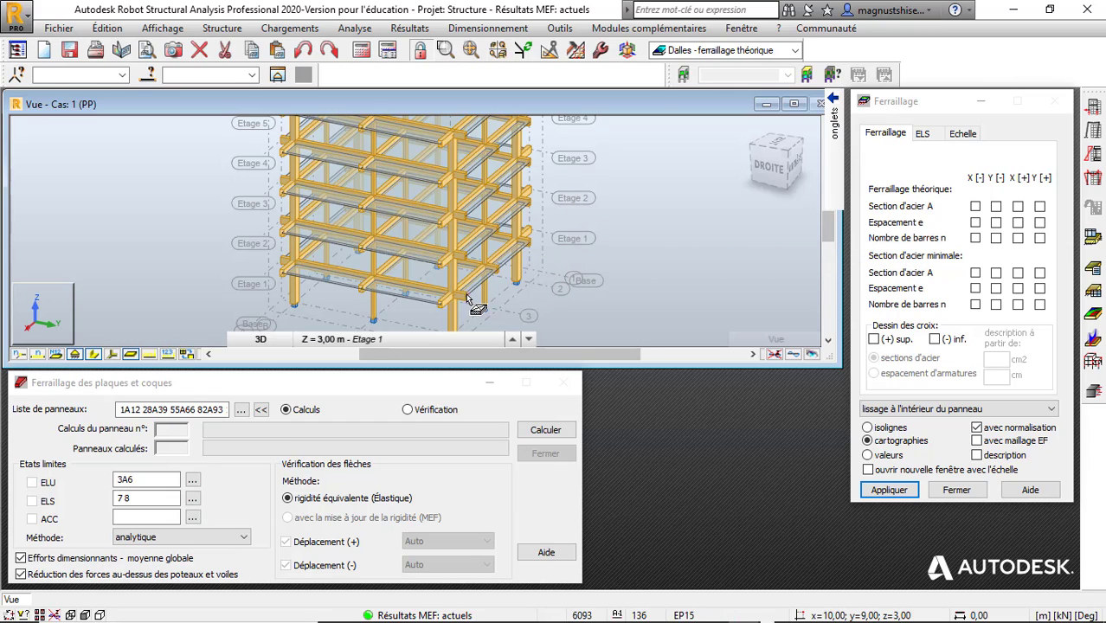
scroll(467, 299, "down", 3)
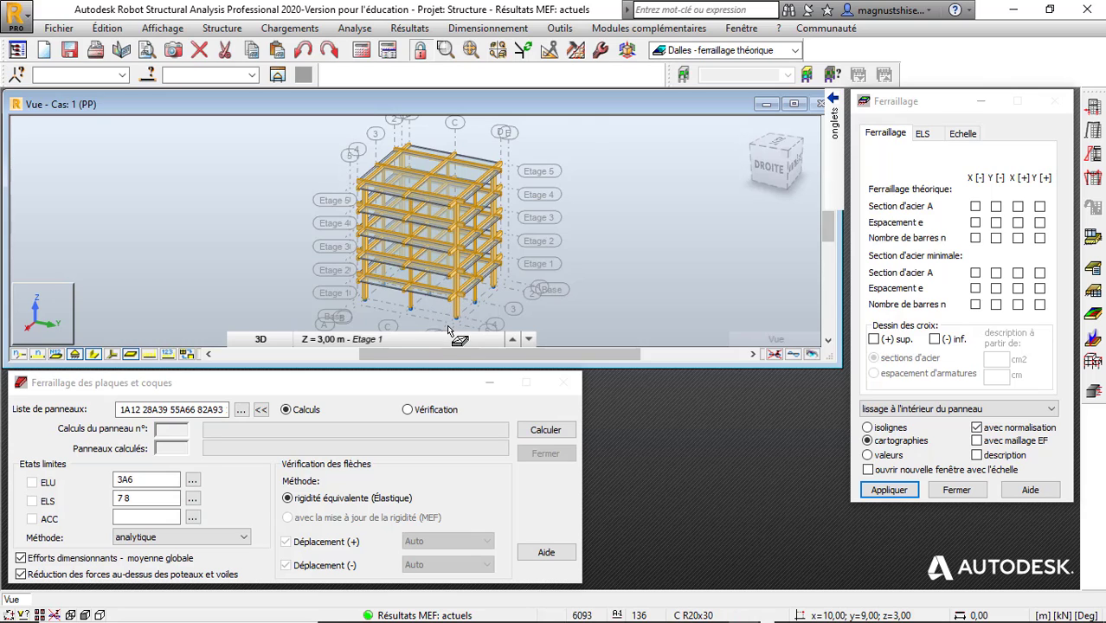
scroll(449, 331, "up", 2)
scroll(415, 301, "up", 2)
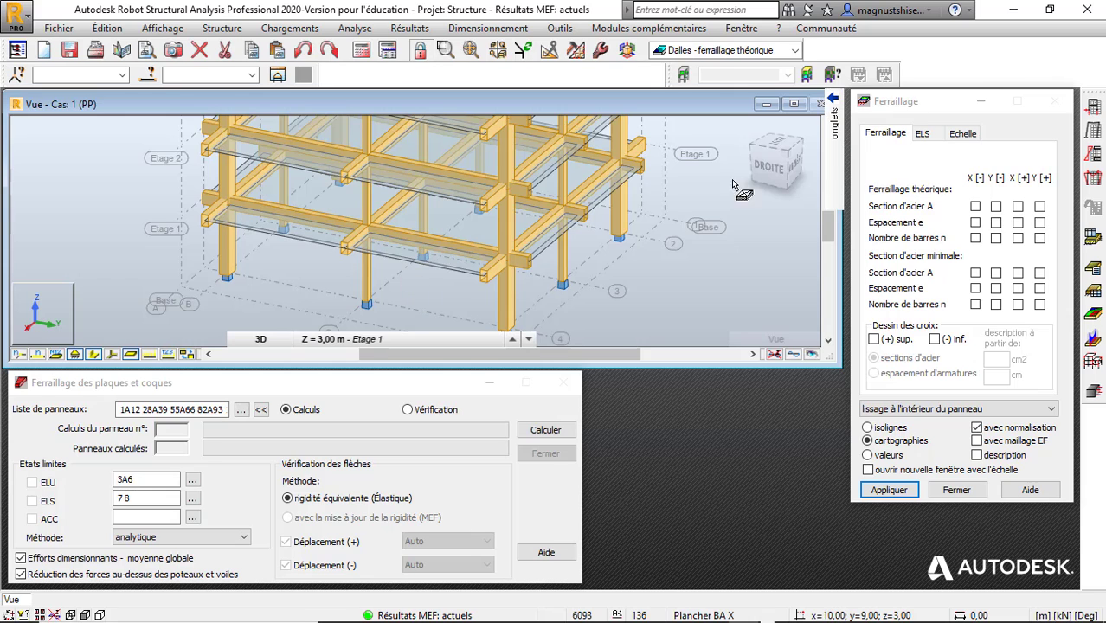
scroll(645, 282, "down", 5)
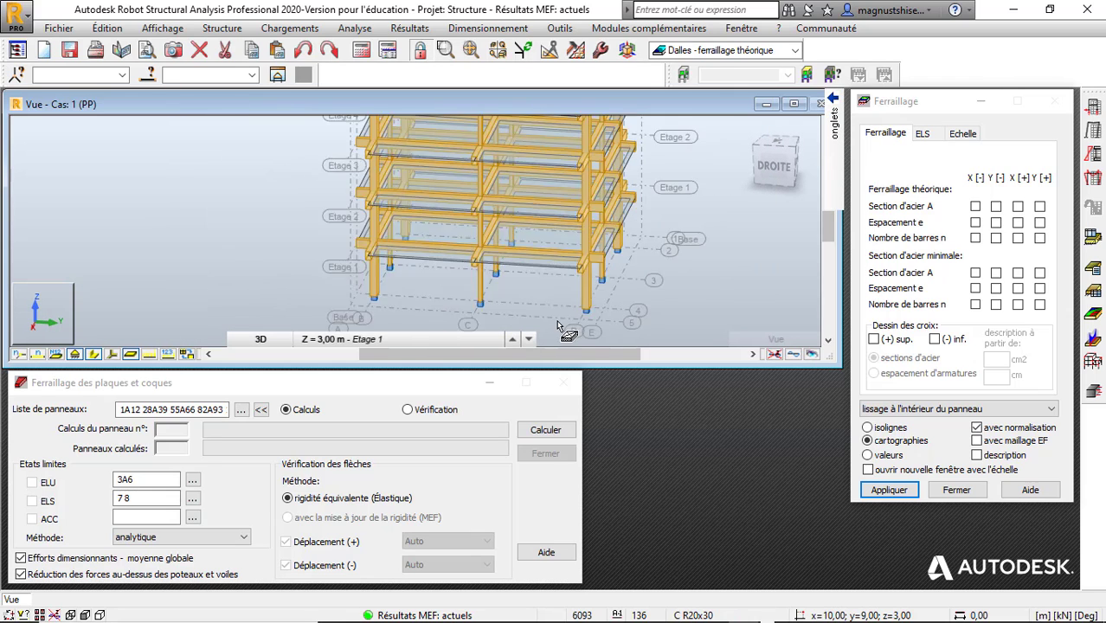
middle_click_drag(672, 284, 686, 261, "shift")
scroll(566, 295, "up", 4)
scroll(566, 295, "up", 1)
scroll(586, 289, "up", 2)
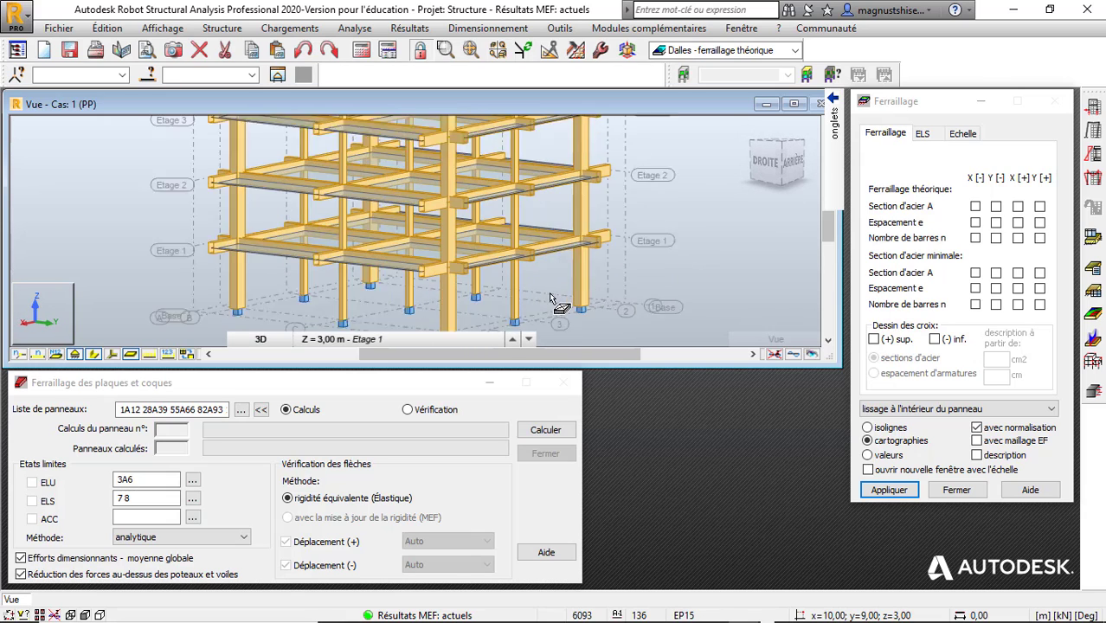
scroll(584, 295, "up", 2)
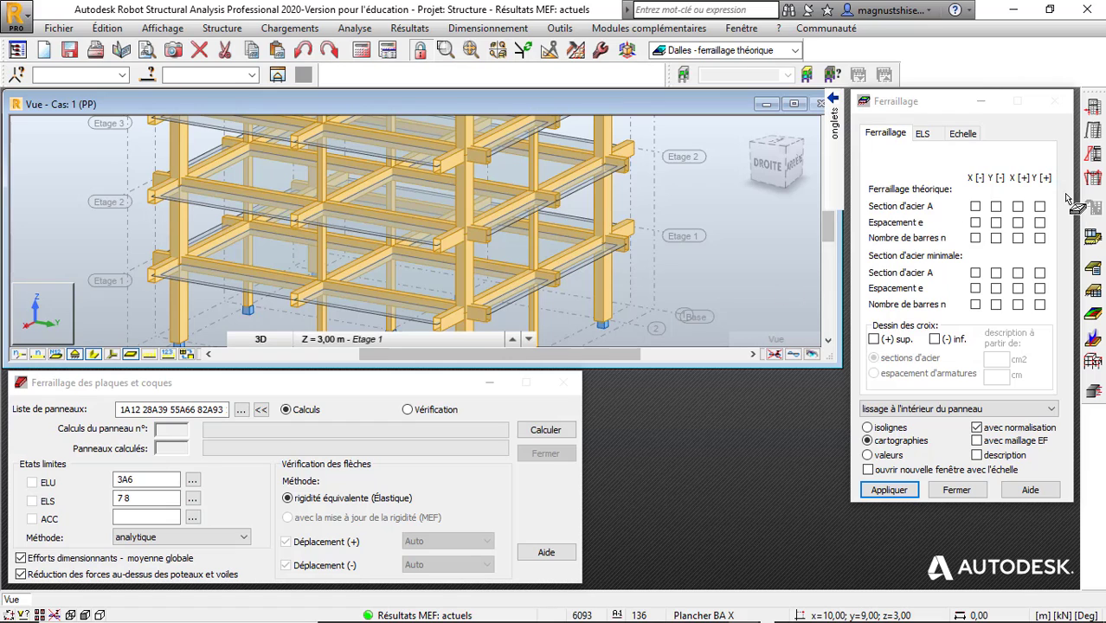
Reopen the "Plancher BA X" reinforcement parameters and set the main reinforcement direction to "Manuellement par deux points"
left_click(1097, 236)
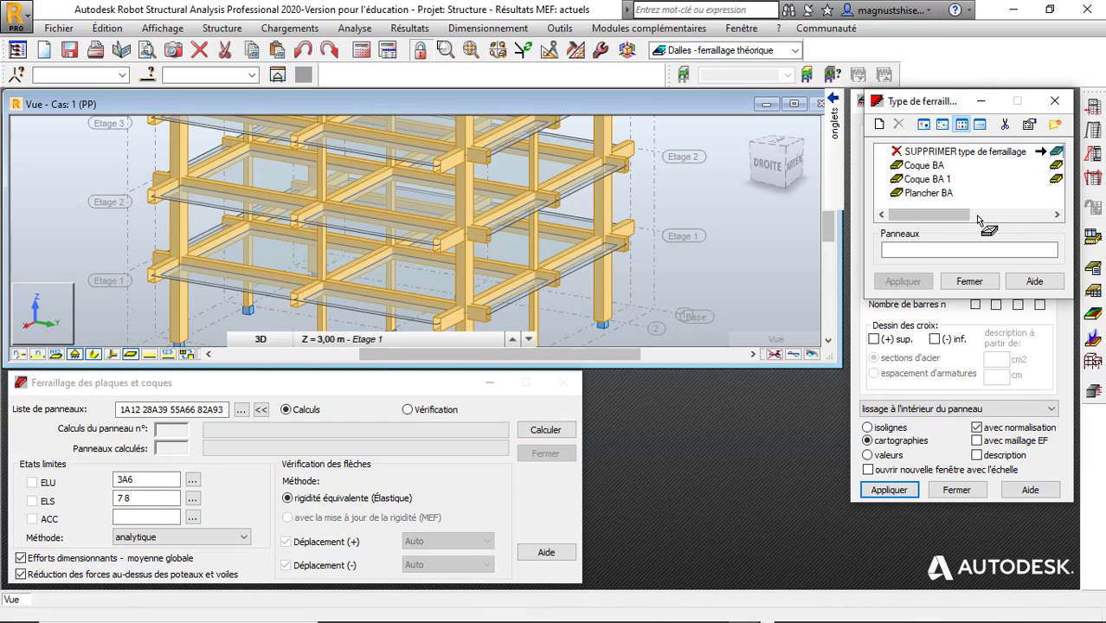
left_click(987, 215)
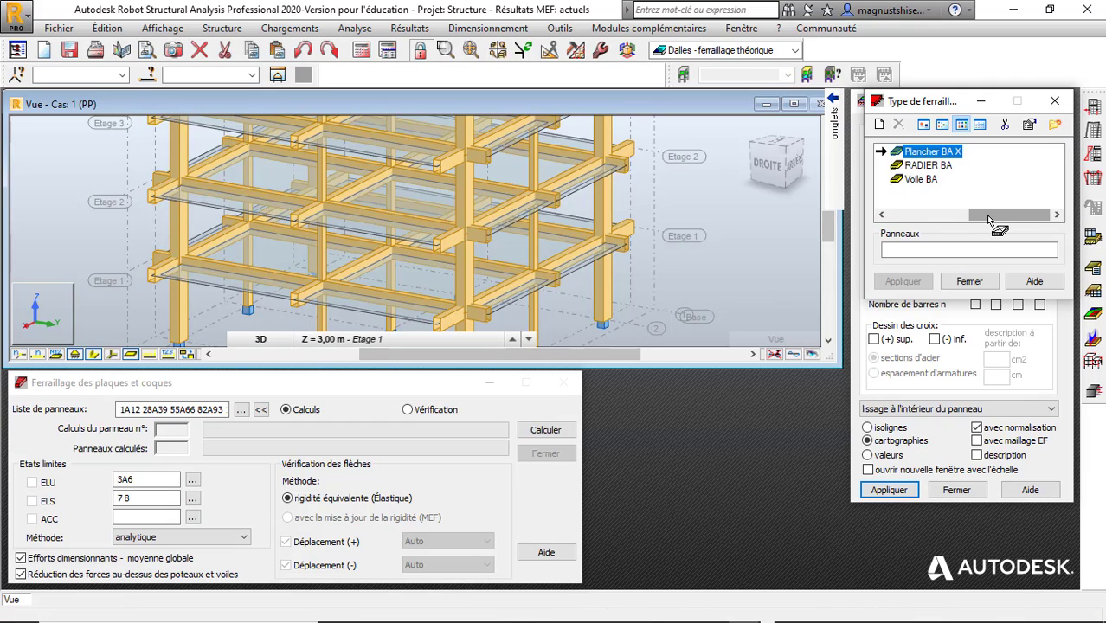
double_click(943, 153)
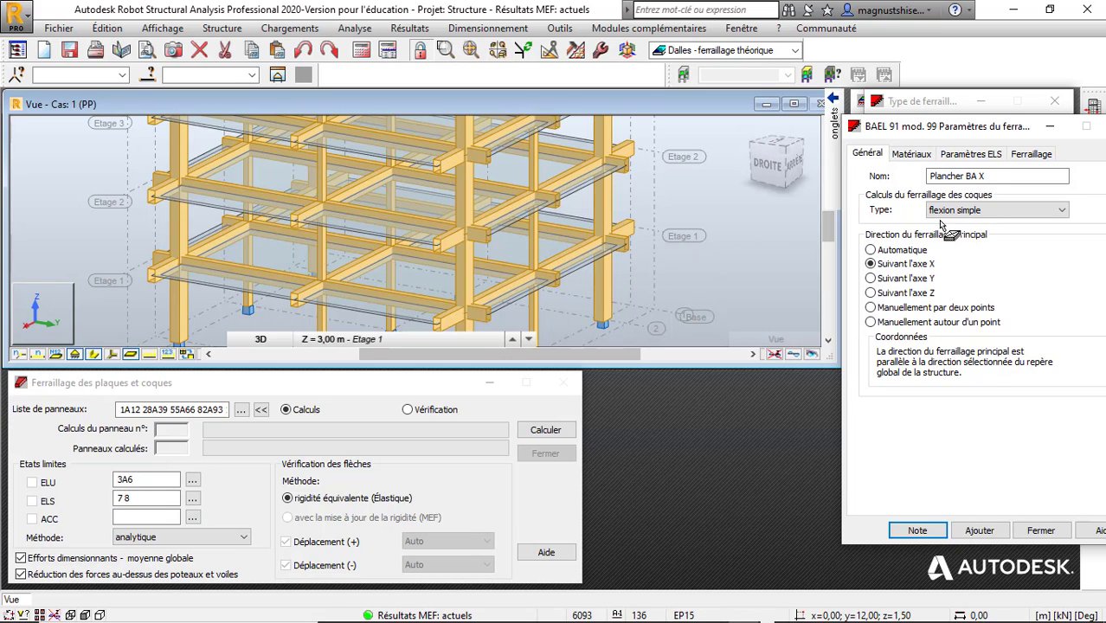
left_click(871, 307)
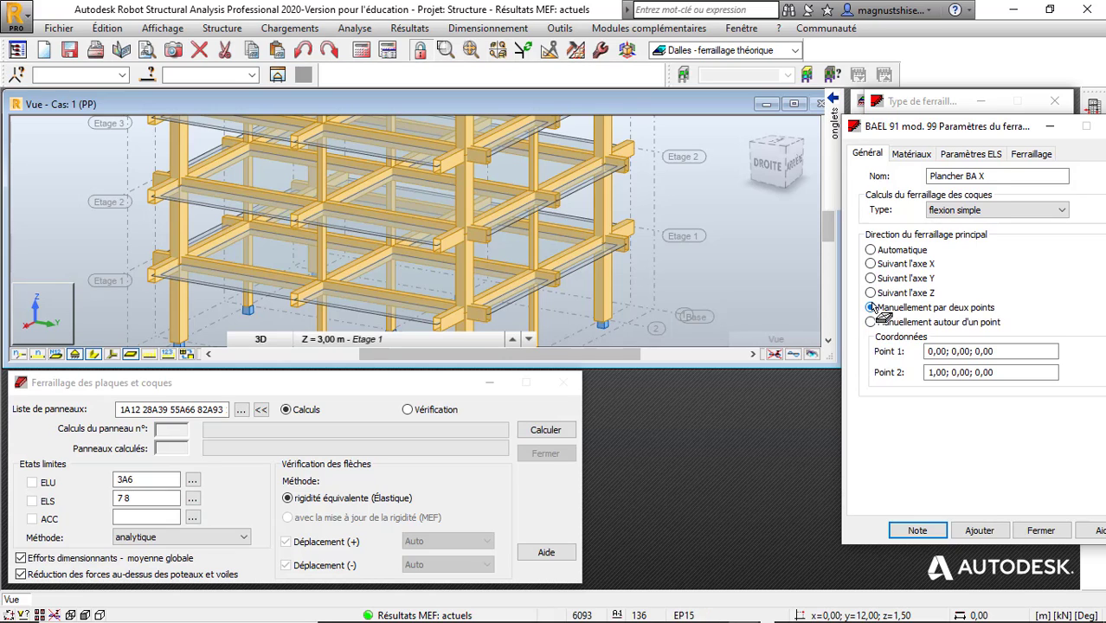
In the XY plan view of Etage 1, define the reinforcement direction from point 2,50; -1,00; 3,00 to point 2,50; 0,00; 3,00
left_click(988, 351)
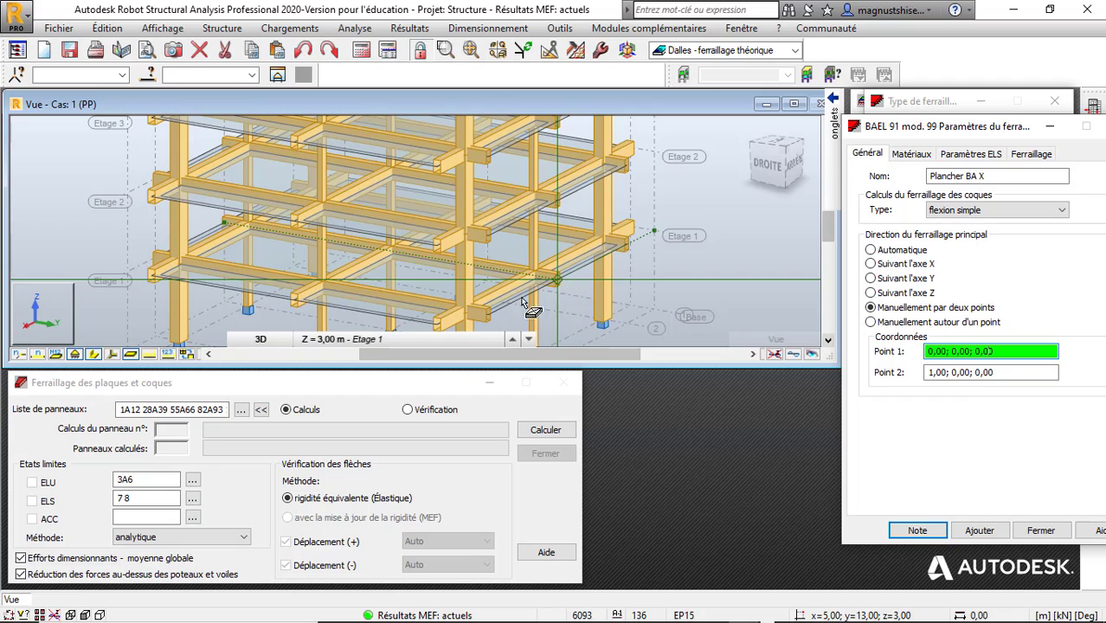
left_click(260, 340)
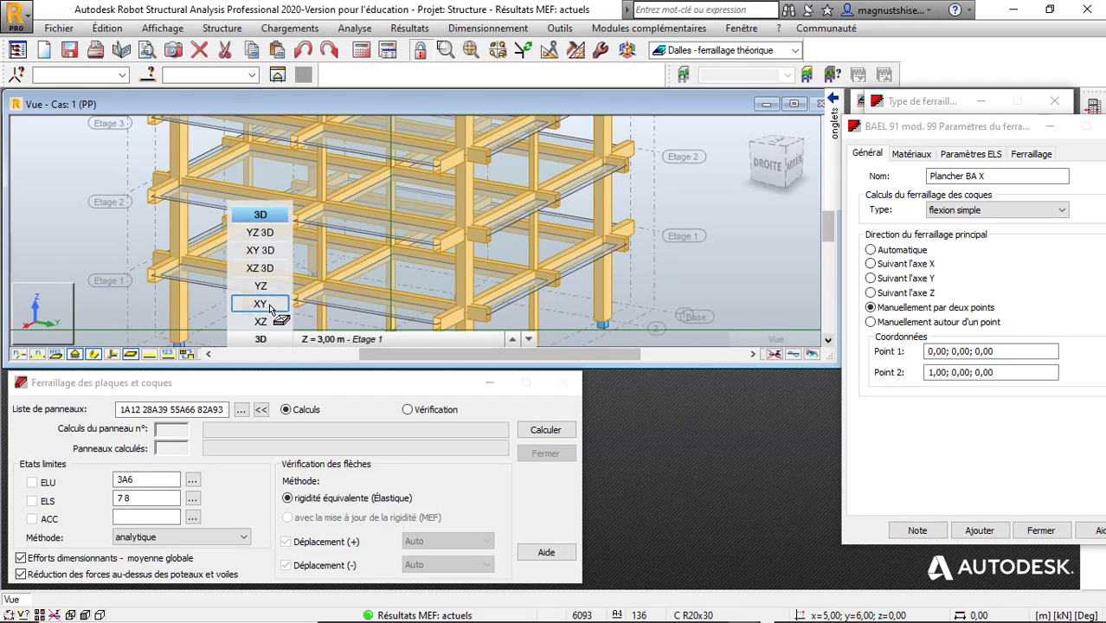
left_click(269, 306)
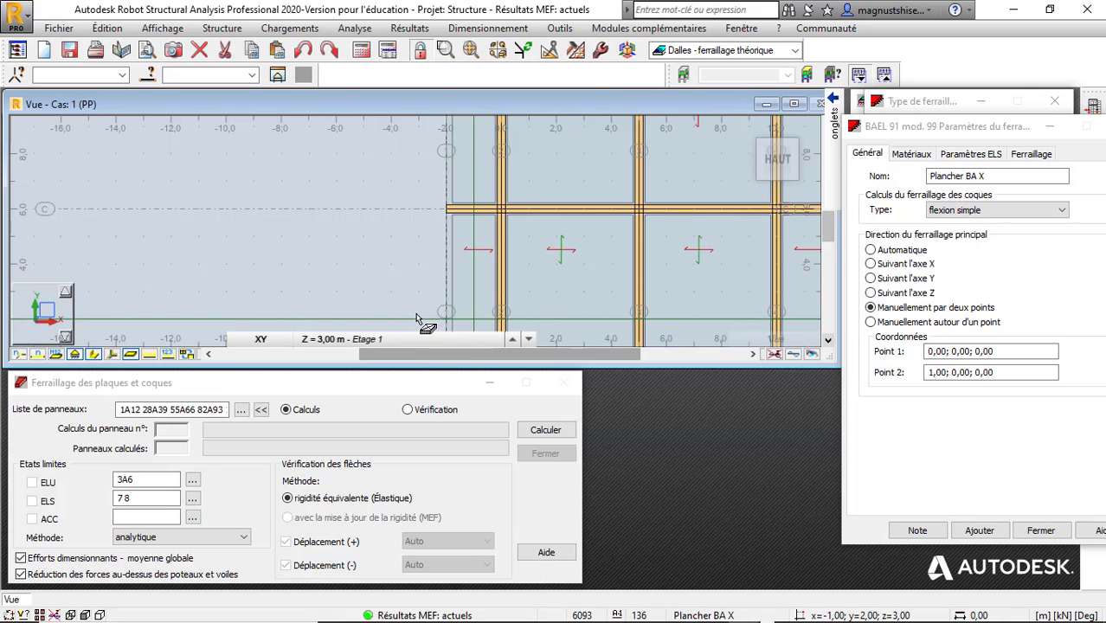
scroll(315, 193, "down", 4)
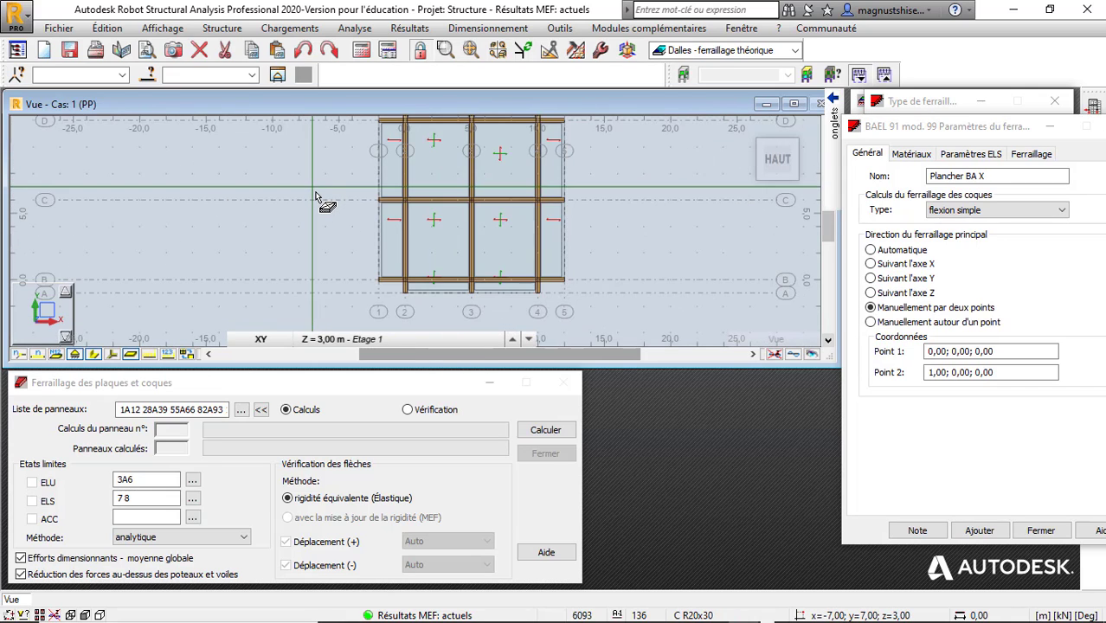
scroll(439, 285, "up", 6)
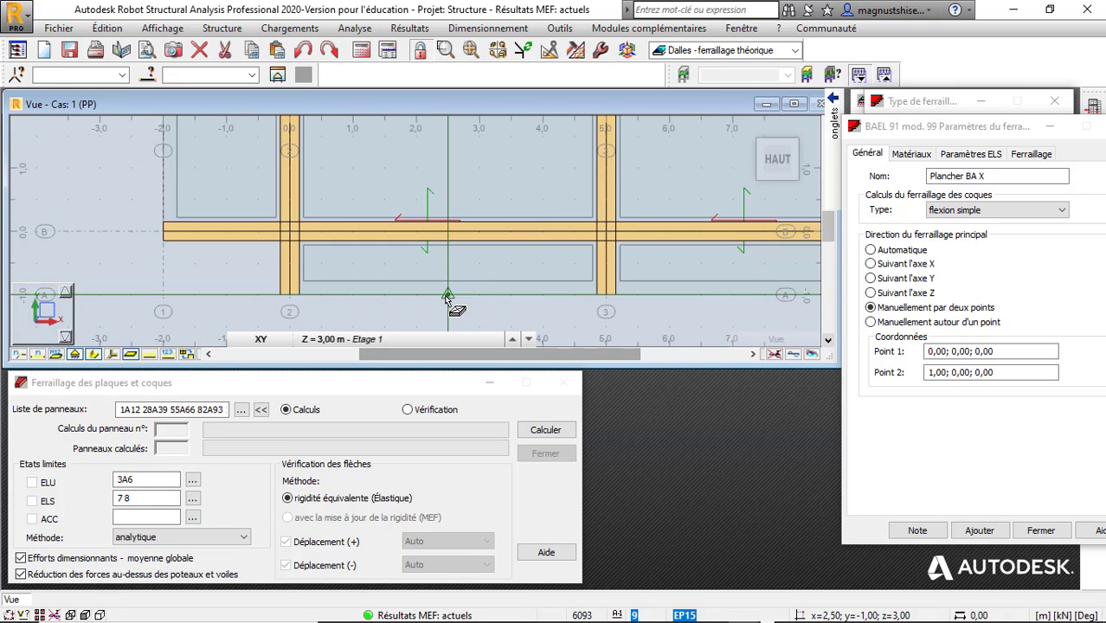
left_click(448, 295)
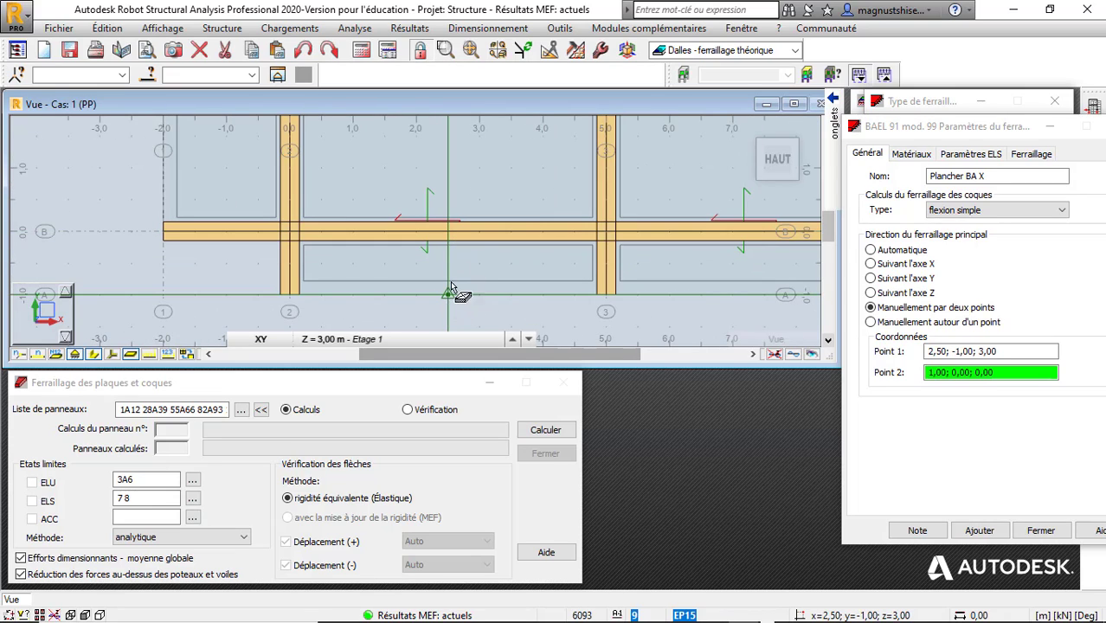
left_click(455, 232)
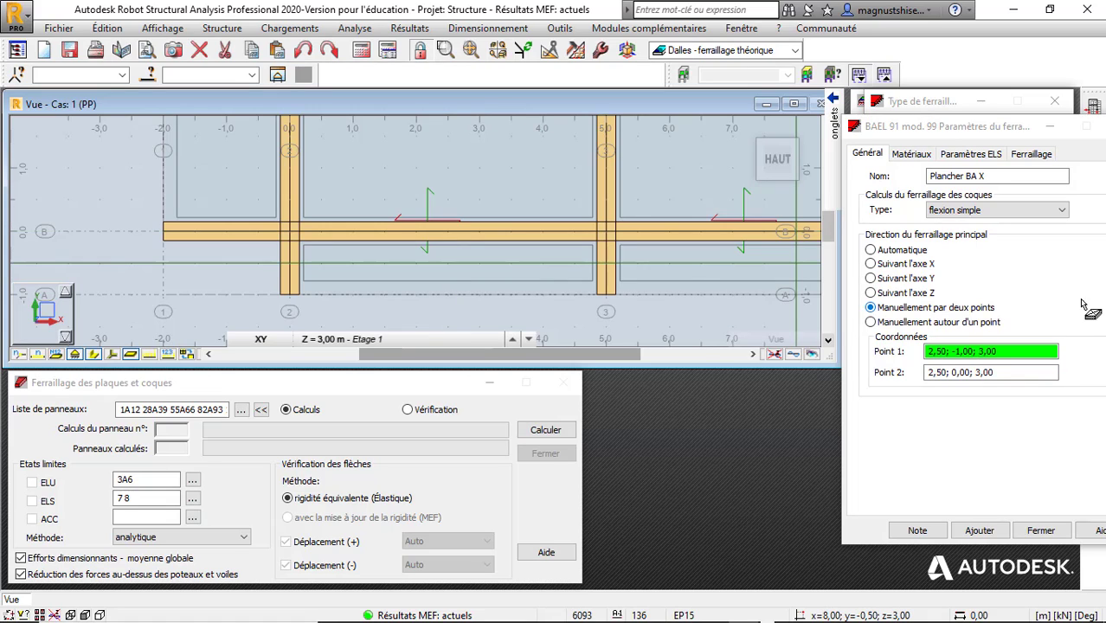
Name the reinforcement type "Plancher BA Y", check its one-direction reinforcement settings, add it to the list, and close the parameters
left_click(997, 177)
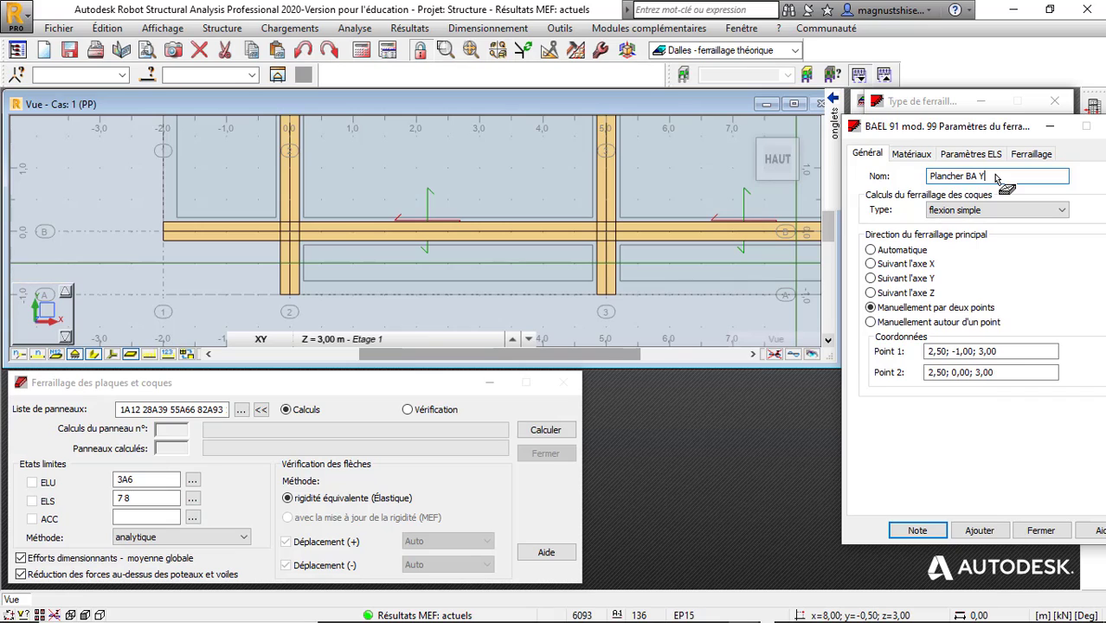
left_click(1036, 157)
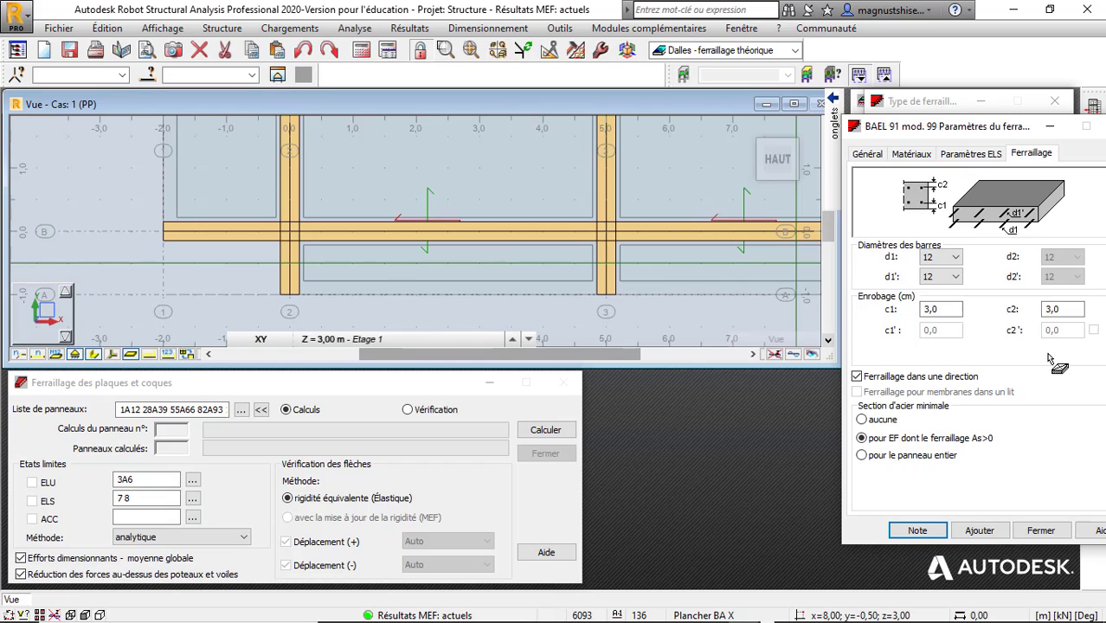
left_click(978, 531)
left_click(1041, 530)
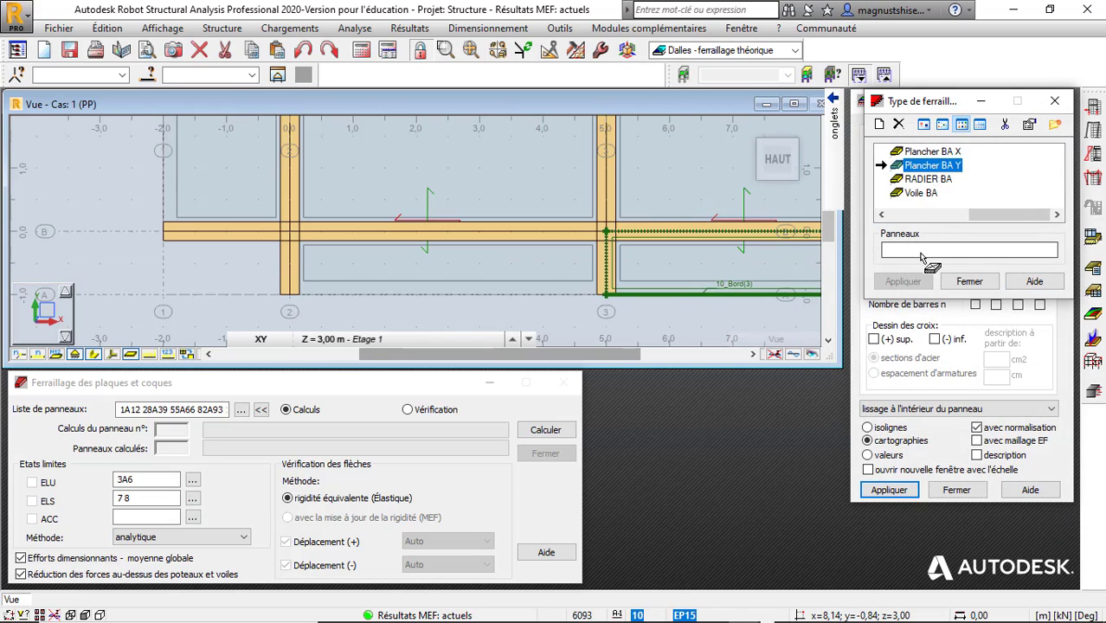
Assign "Plancher BA Y" to overhanging floor panels 9 to 12 of Etage 1 and close the reinforcement type dialog
left_click(526, 292)
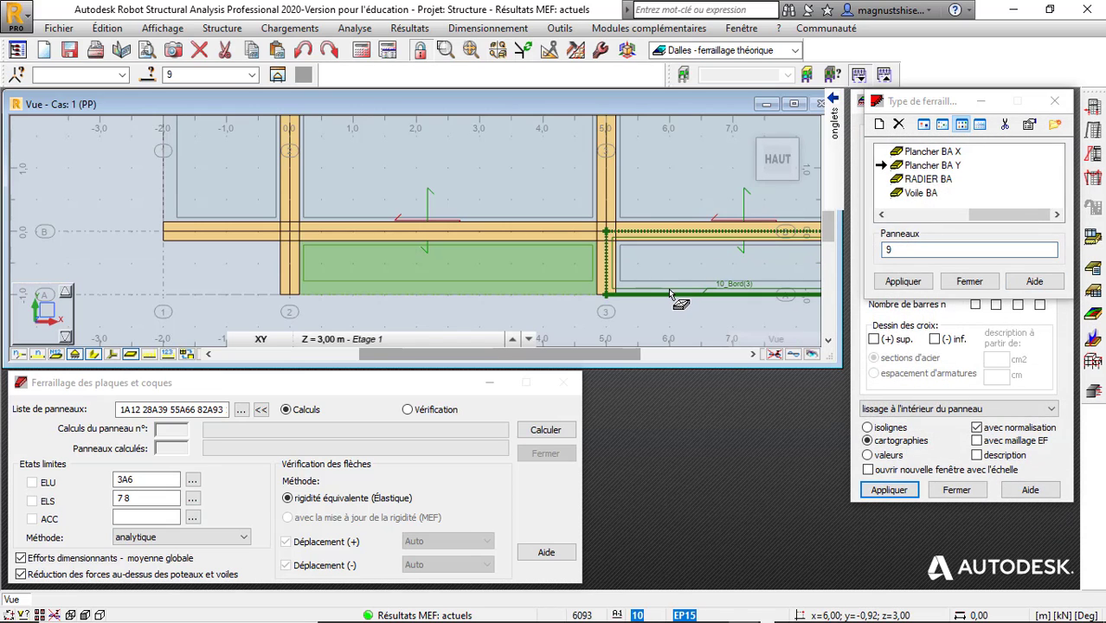
left_click(668, 290)
scroll(571, 303, "down", 5)
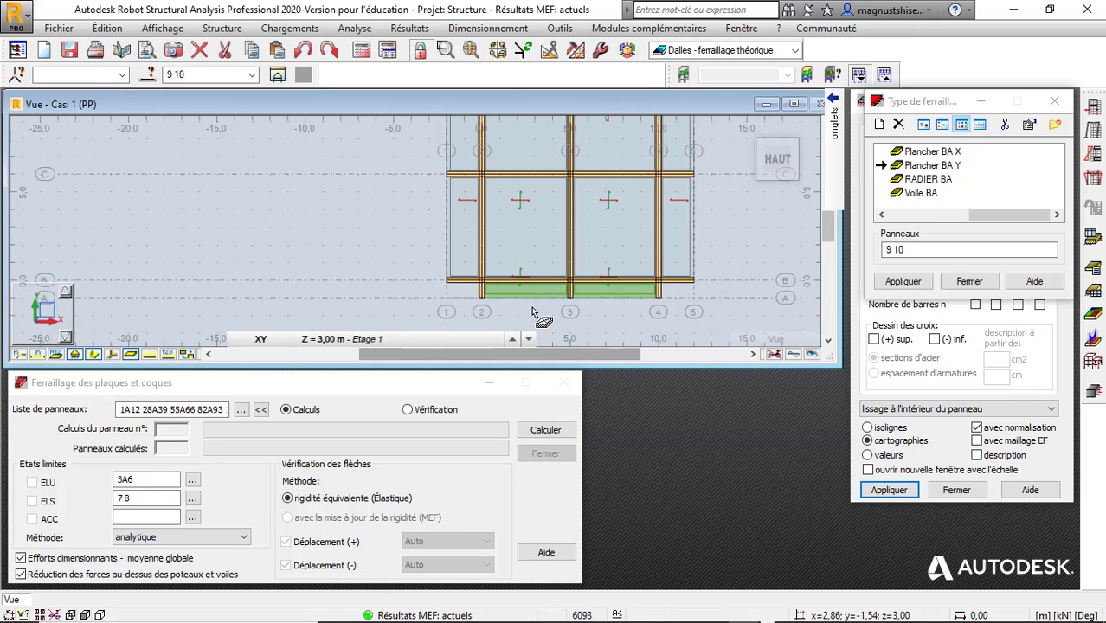
scroll(536, 308, "down", 3)
scroll(562, 212, "up", 3)
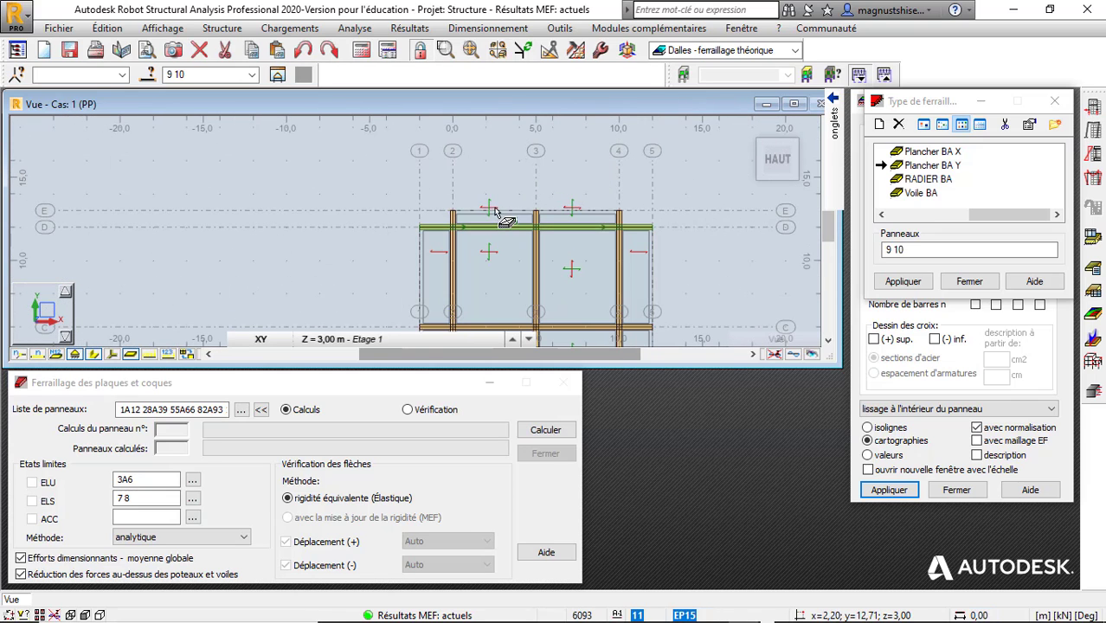
left_click(603, 216)
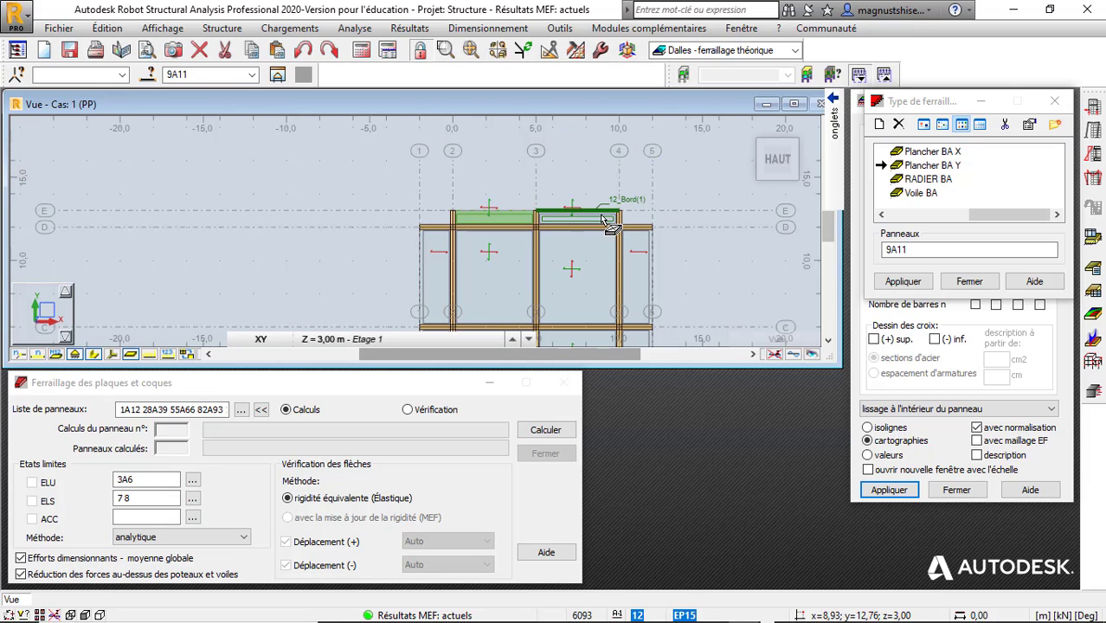
left_click(603, 218)
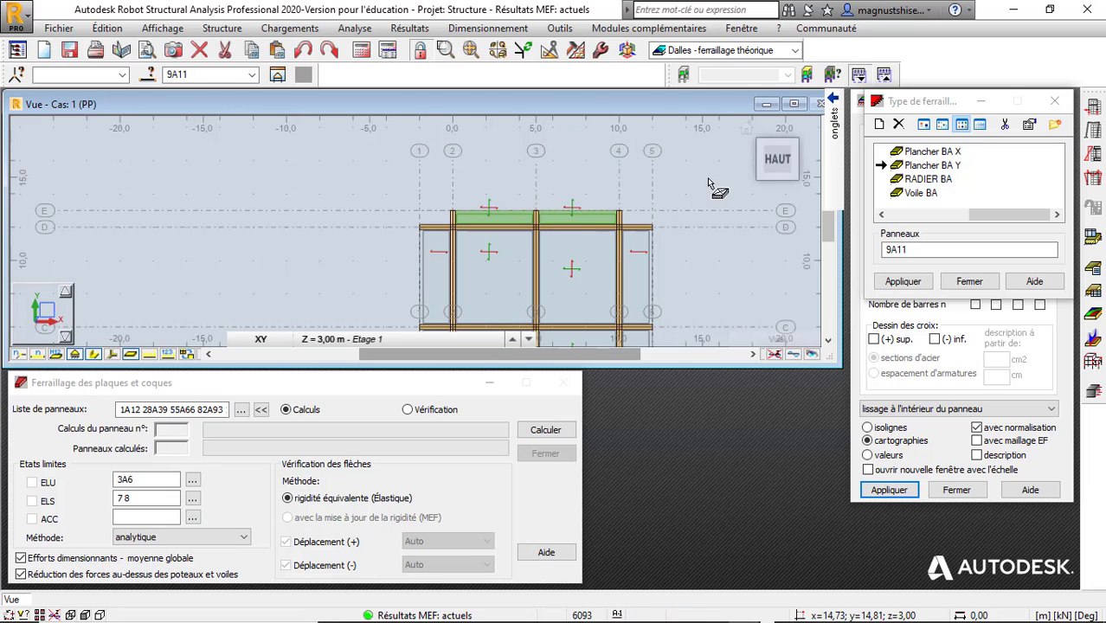
left_click(903, 282)
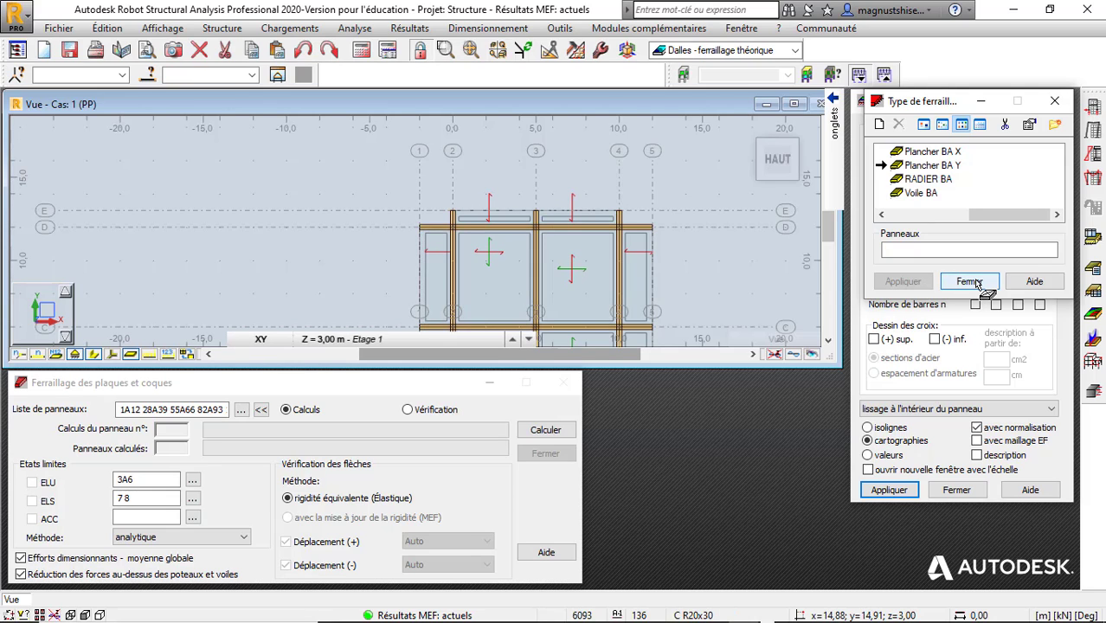
left_click(969, 282)
Clear the panel list in the plate and shell reinforcement calculation
scroll(486, 191, "down", 3)
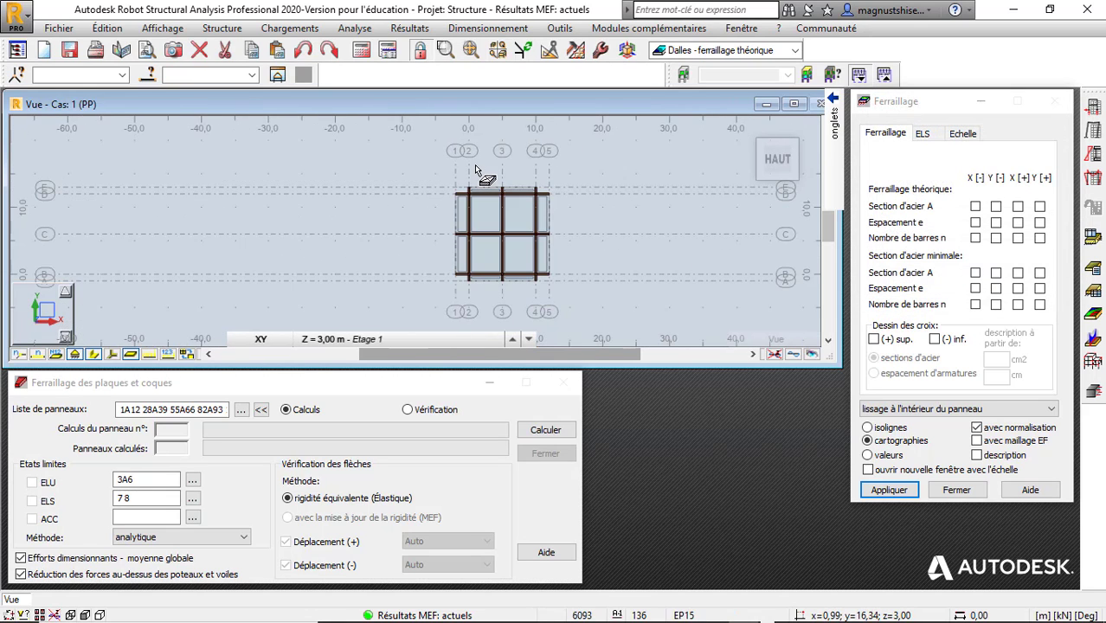
scroll(551, 261, "up", 1)
left_click(519, 258)
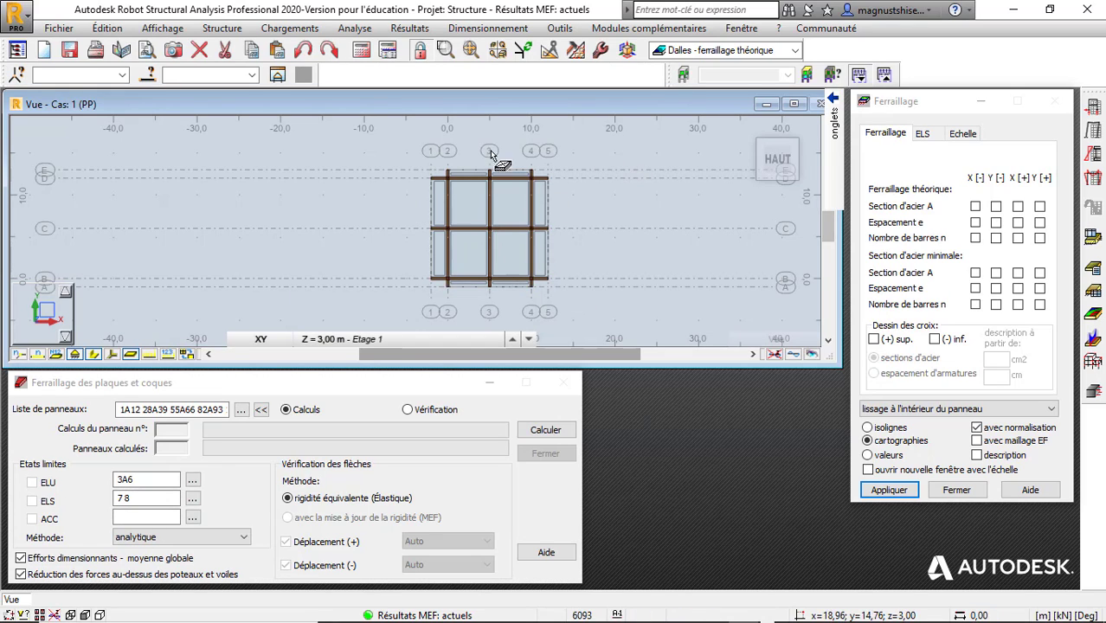
scroll(555, 215, "up", 1)
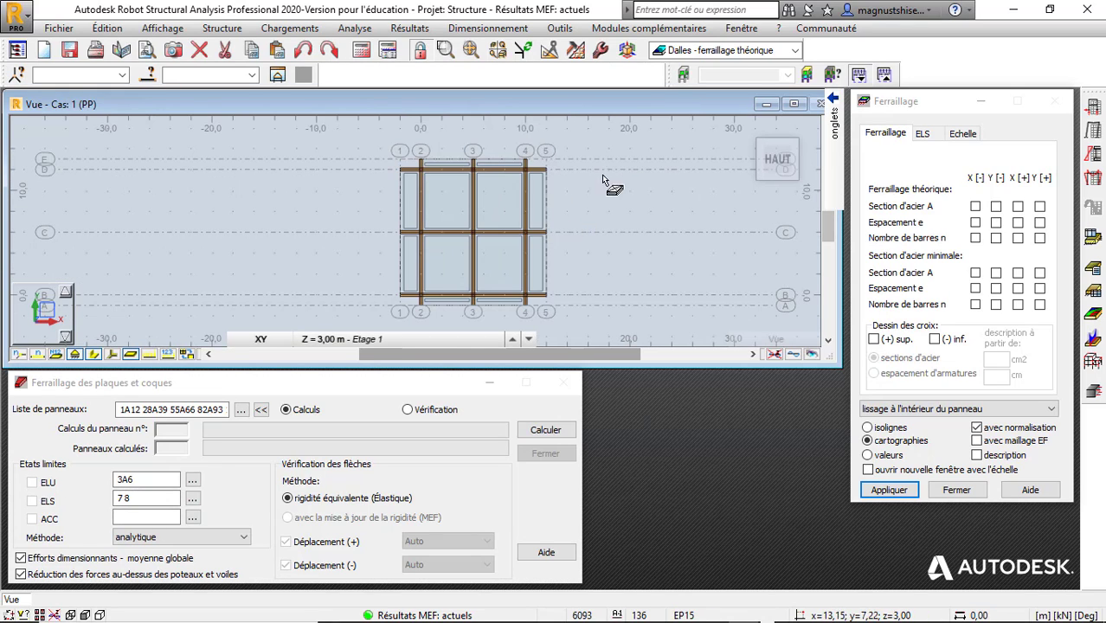
double_click(227, 410)
key("BackSpace")
key("BackSpace")
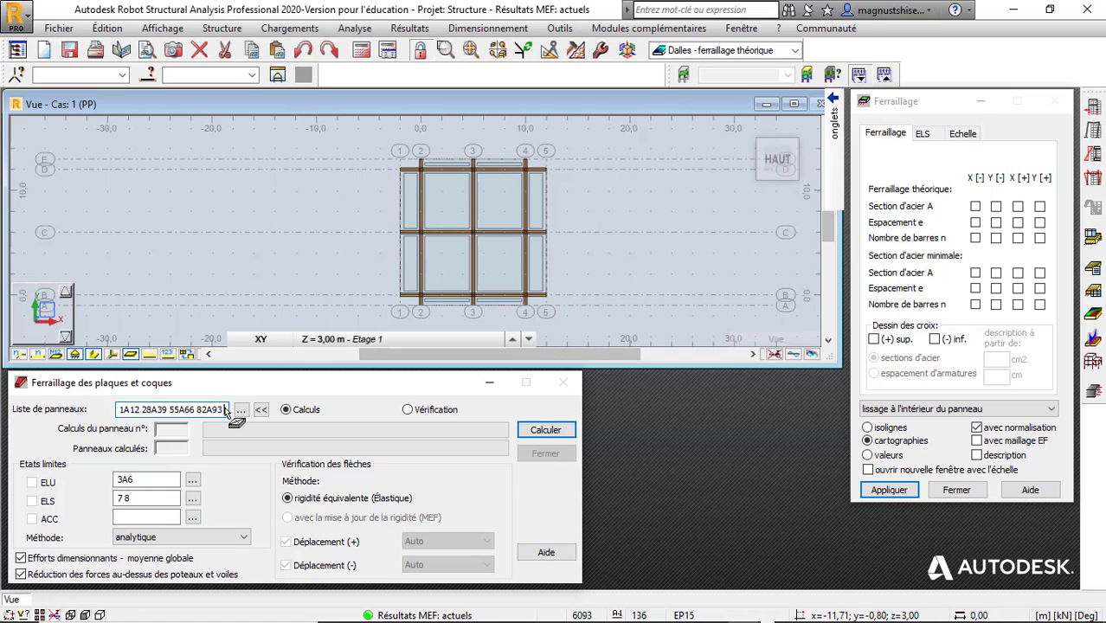
key("BackSpace")
key("BackSpace")
key("BackSpace")
key("BackSpace")
key("BackSpace")
key("BackSpace")
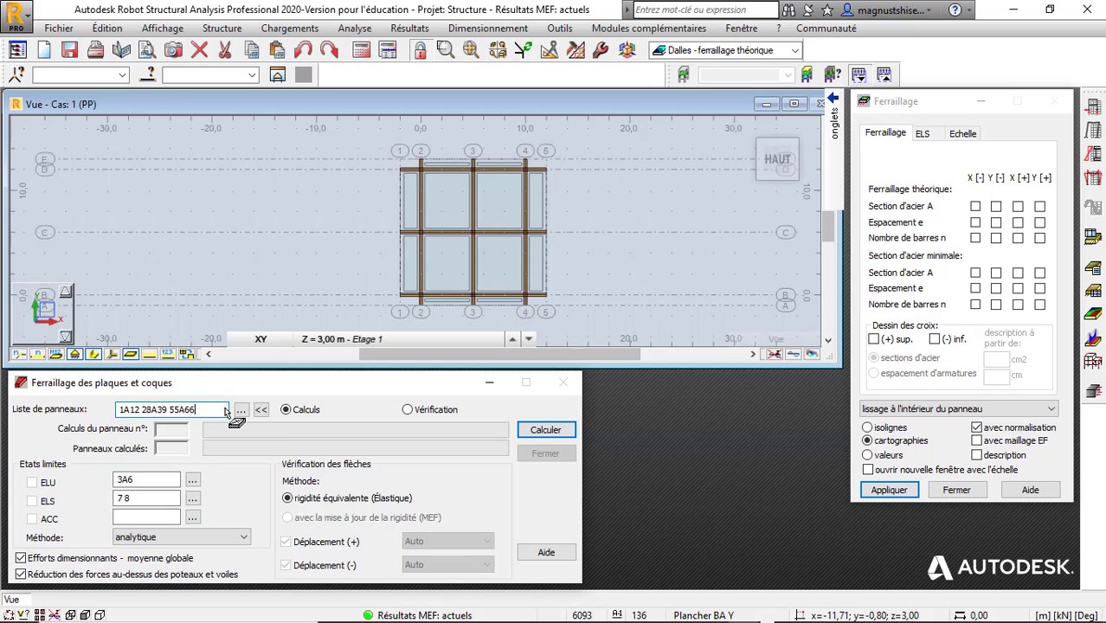
Select the eight overhanging floor panels around the perimeter of Etage 1, panels 5 to 12
left_click(405, 215)
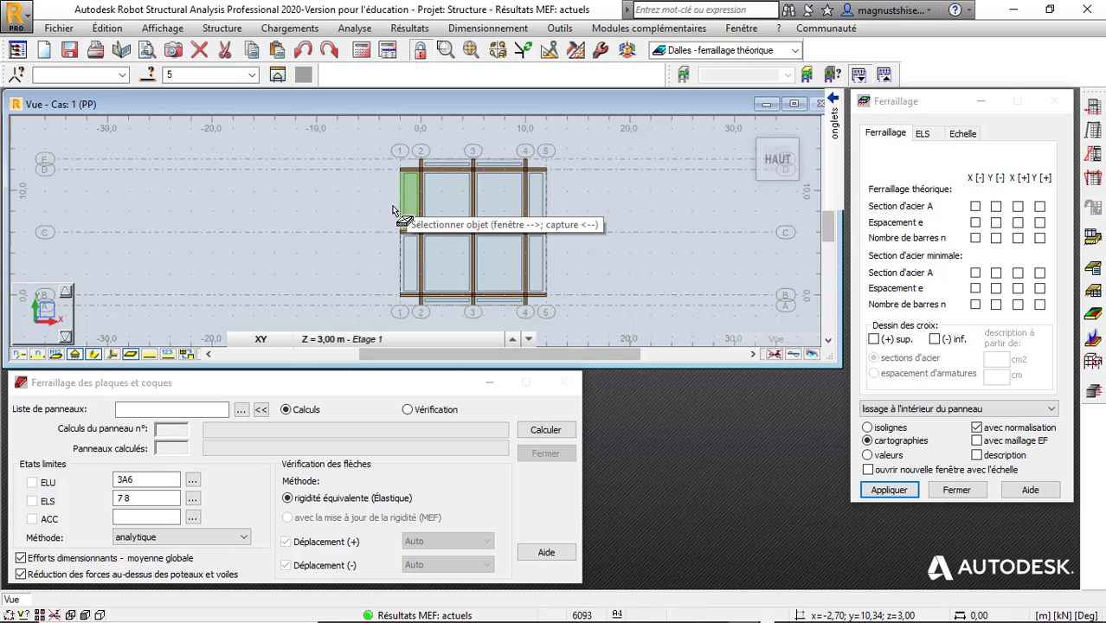
left_click(416, 275)
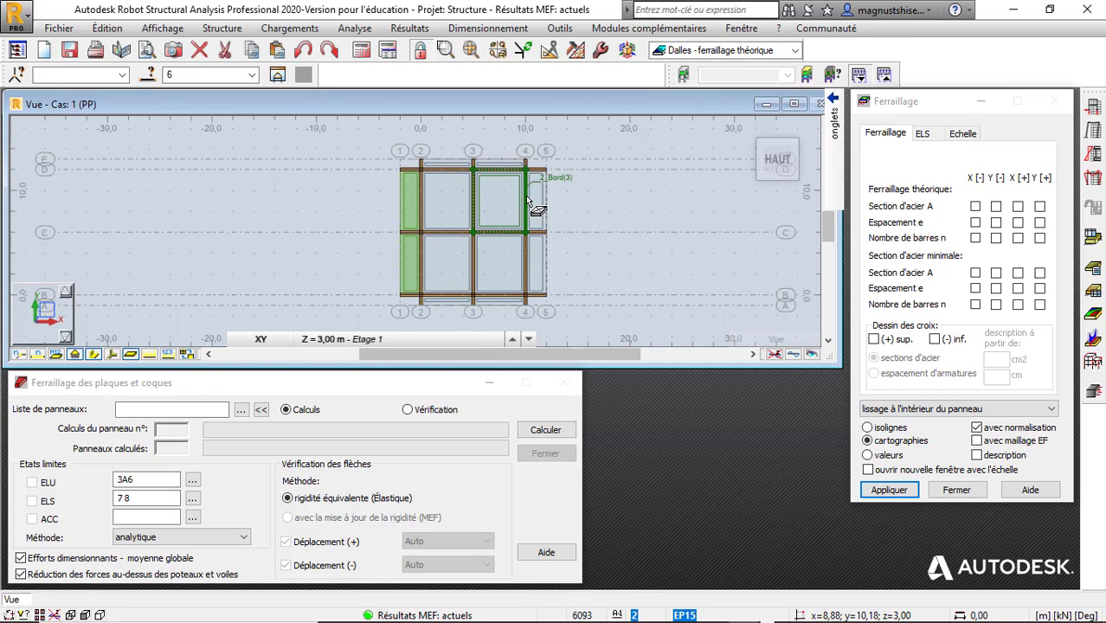
left_click(539, 264)
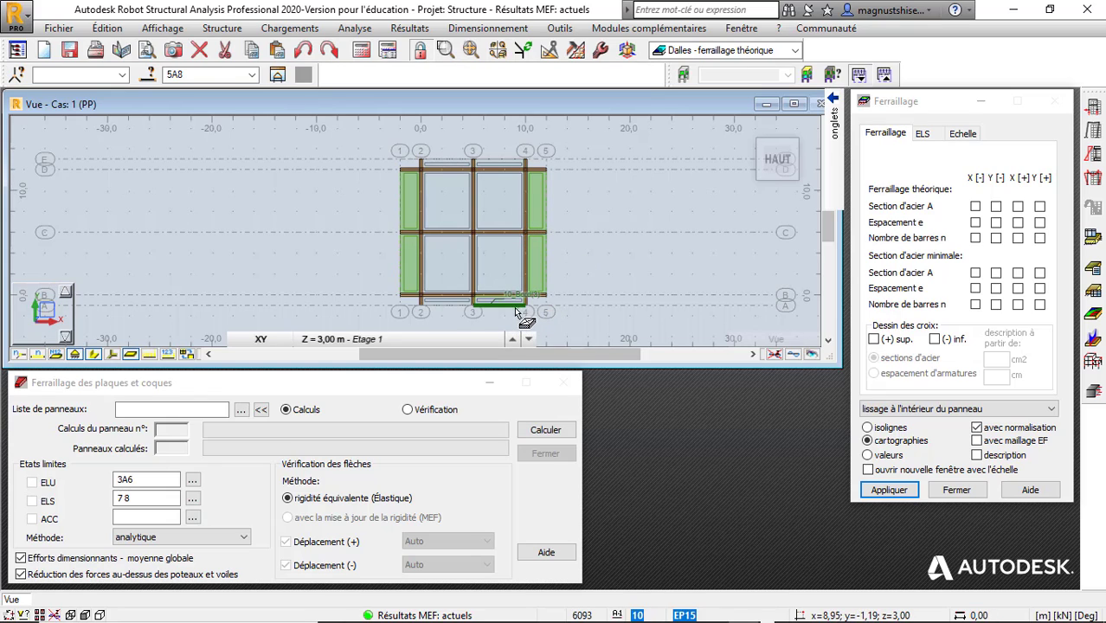
left_click(495, 308, "ctrl")
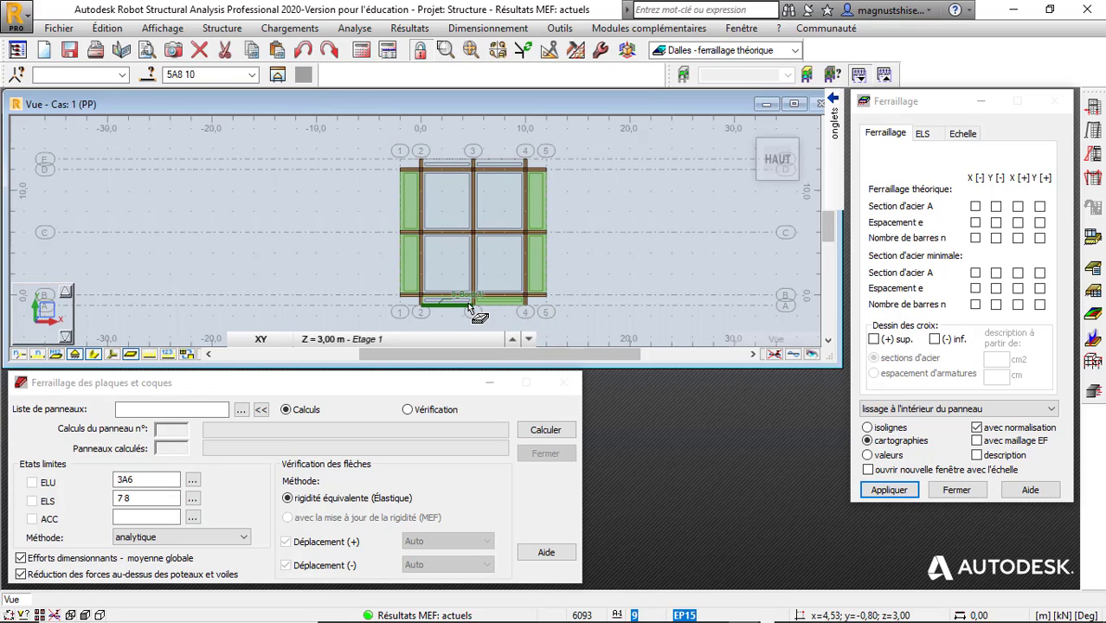
left_click(467, 158, "ctrl")
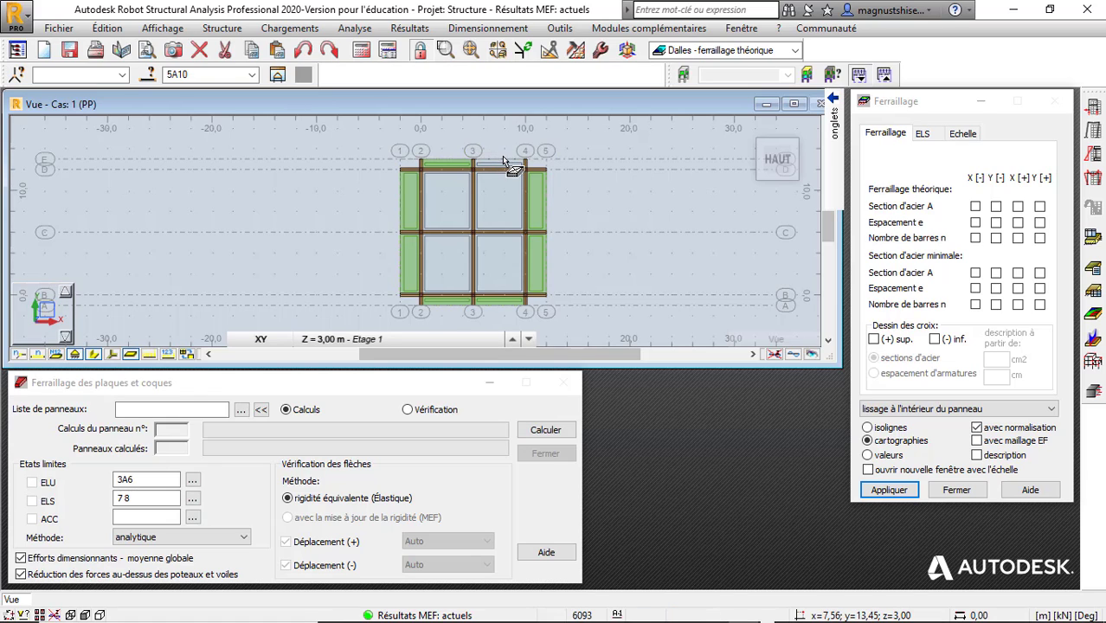
left_click(502, 160, "ctrl")
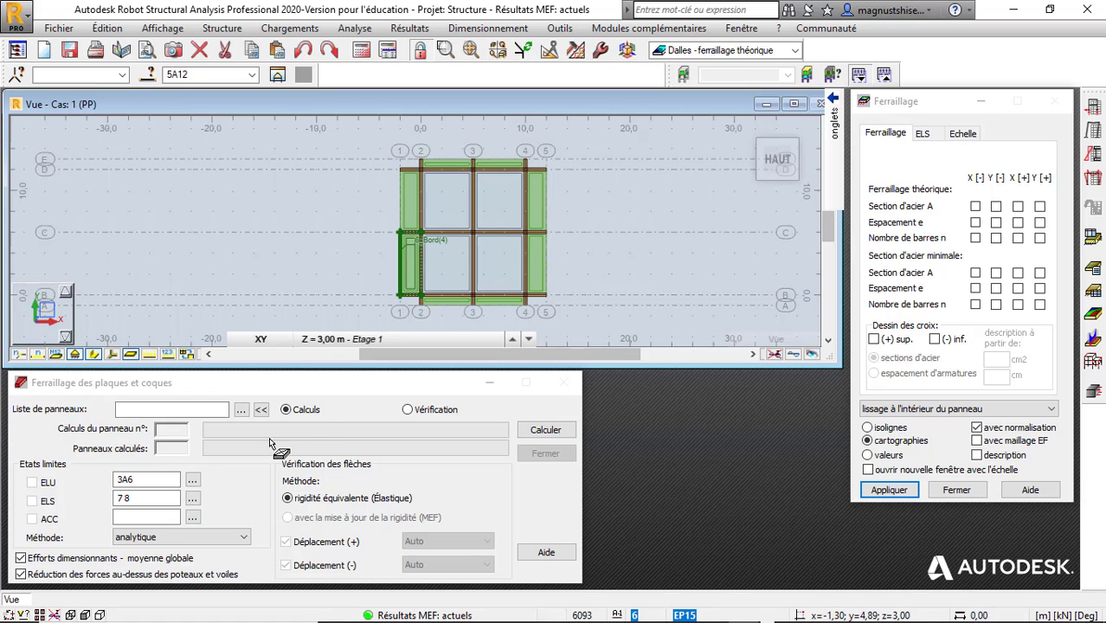
Copy the selection 5A12 into the calculation's panel list, calculate the reinforcement, and close the calculation messages
left_click(208, 409)
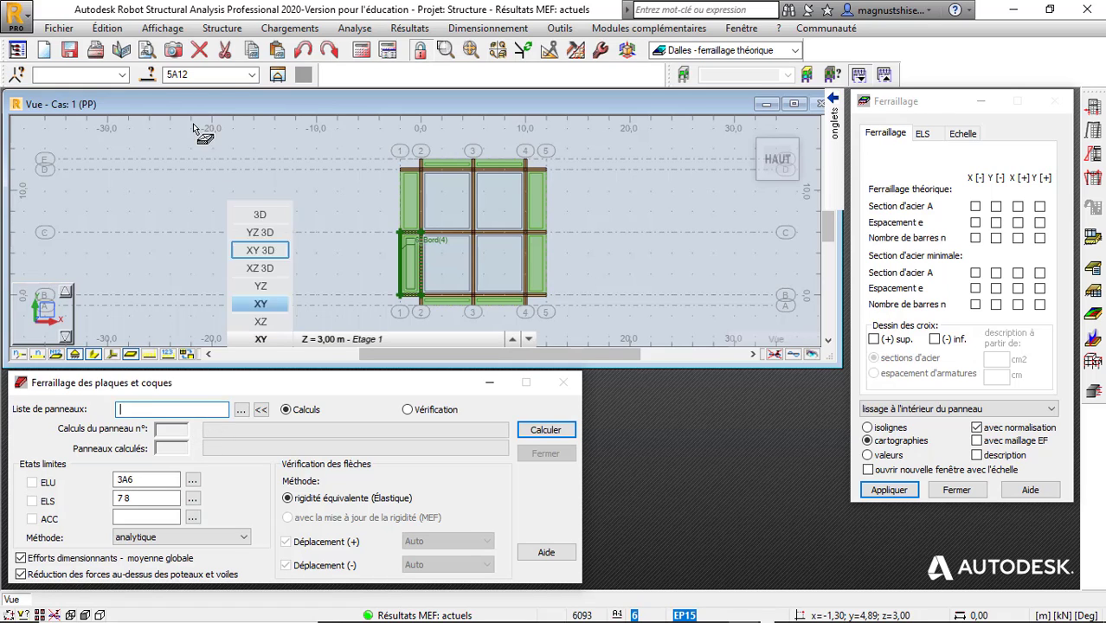
double_click(233, 75)
right_click(234, 74)
left_click(189, 124)
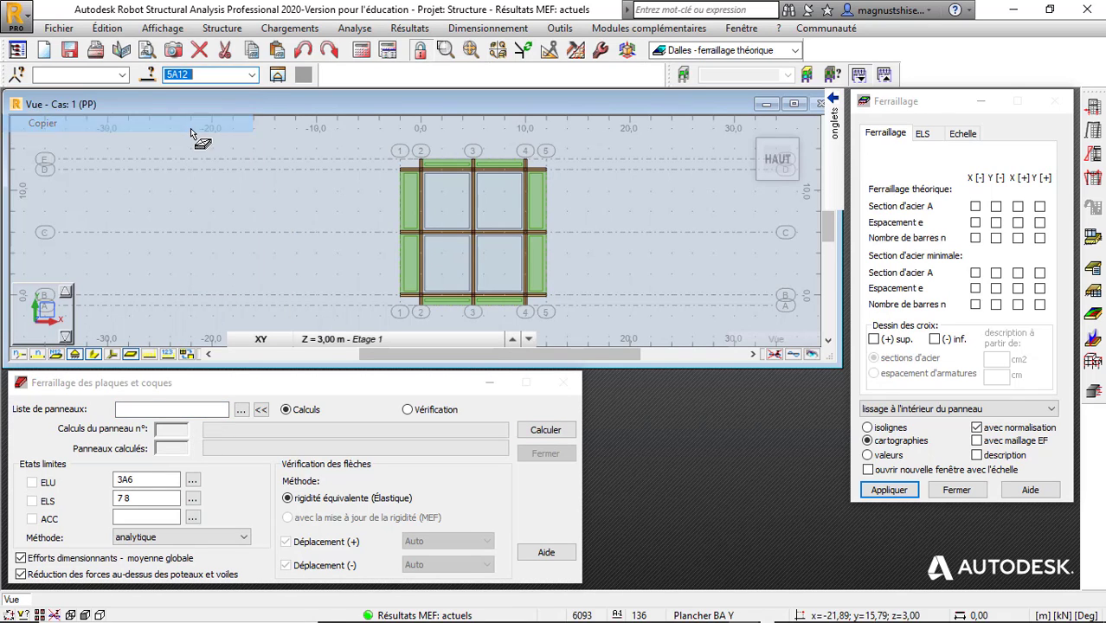
right_click(178, 411)
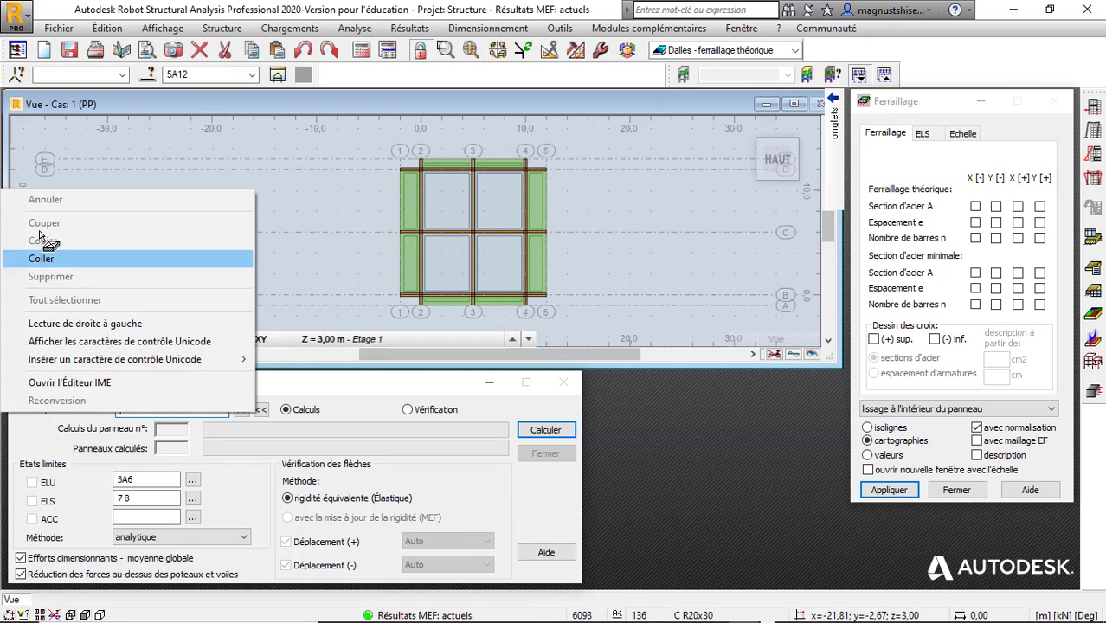
left_click(48, 258)
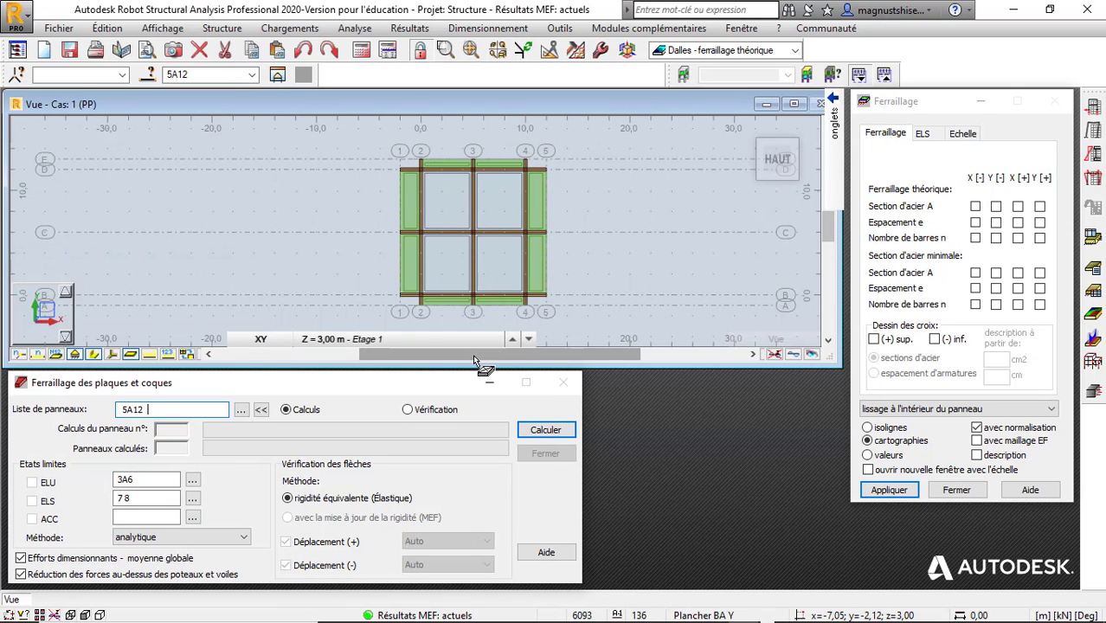
left_click(546, 430)
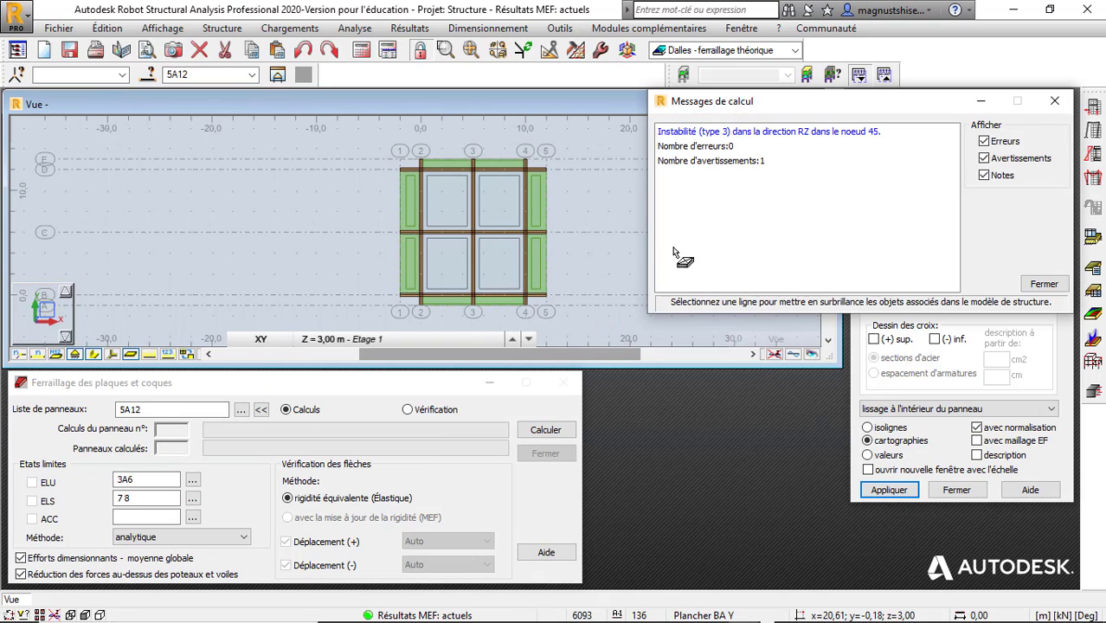
left_click(1054, 101)
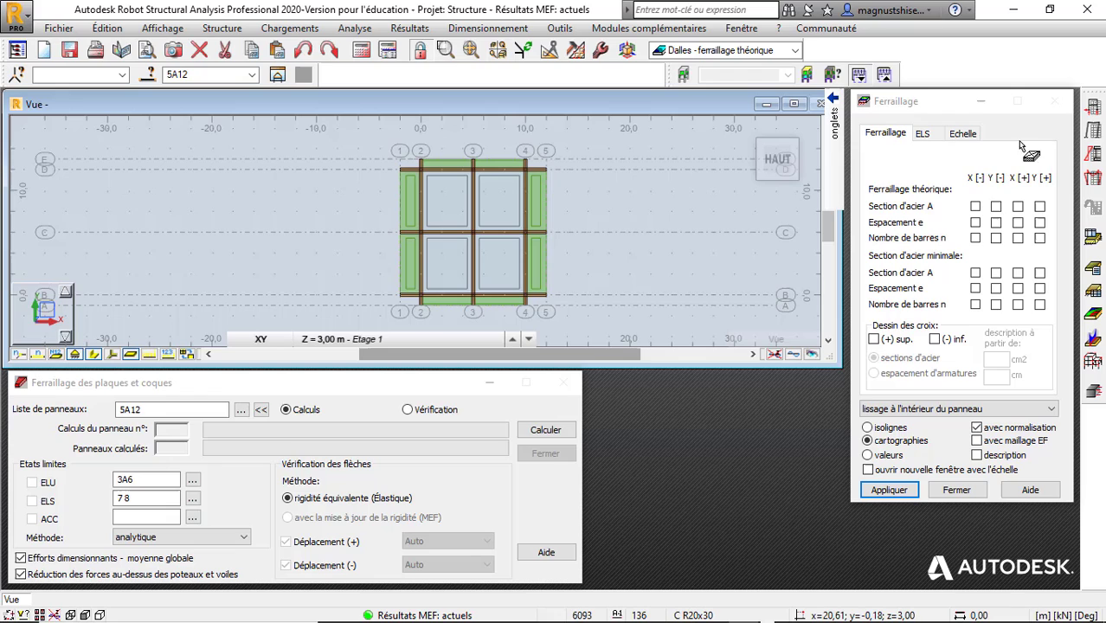
Display the theoretical reinforcement map of "Section d'acier A" in X [-] for the overhanging panels and inspect it
left_click(975, 207)
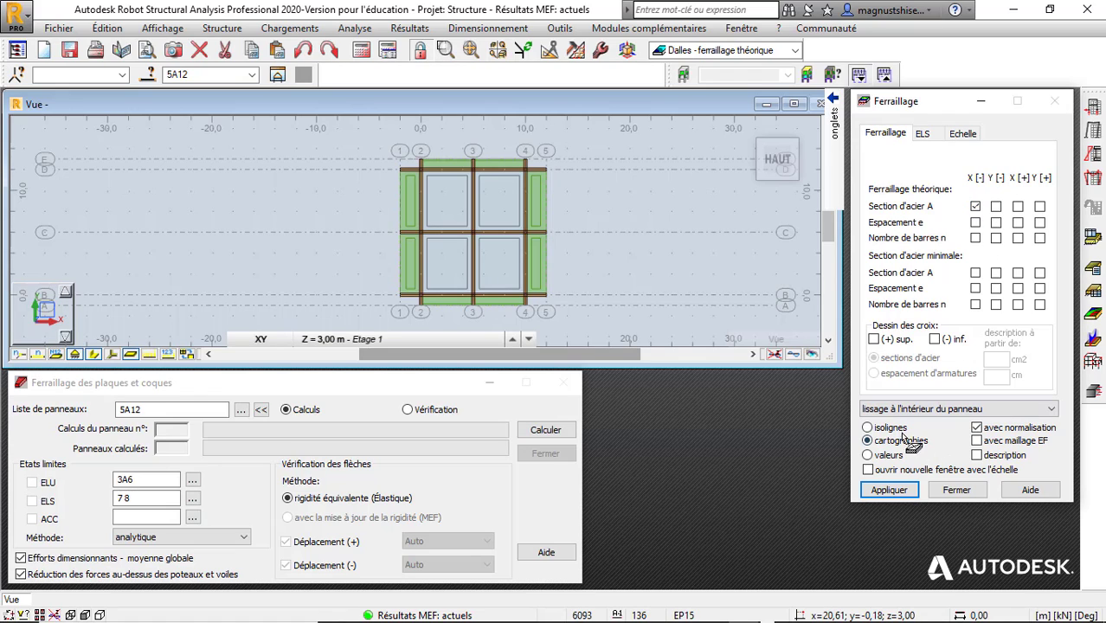
left_click(903, 493)
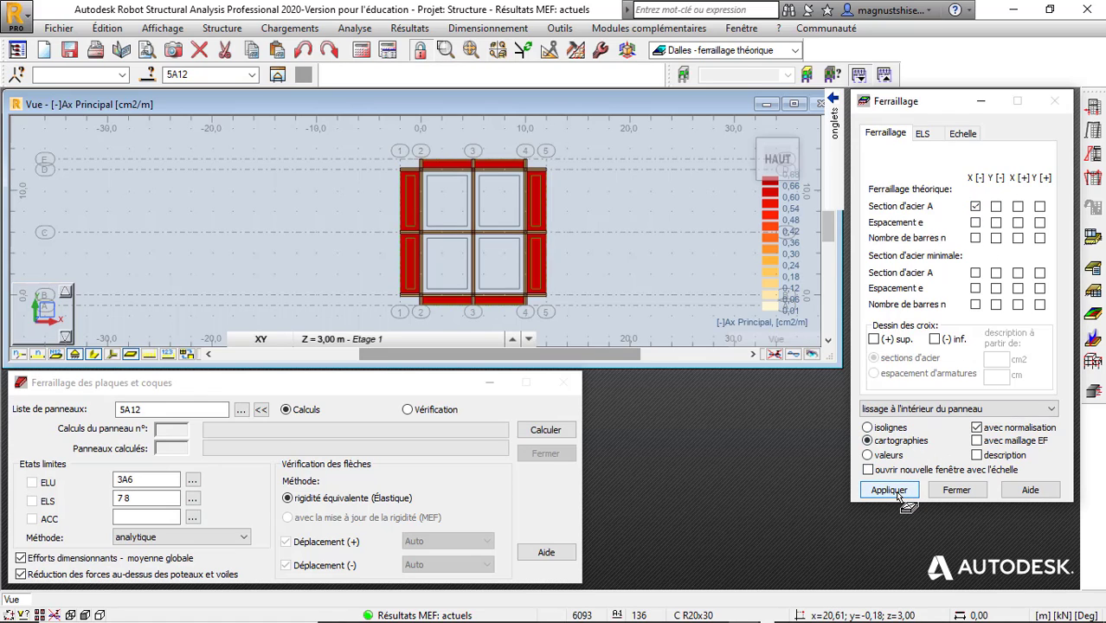
scroll(341, 264, "down", 3)
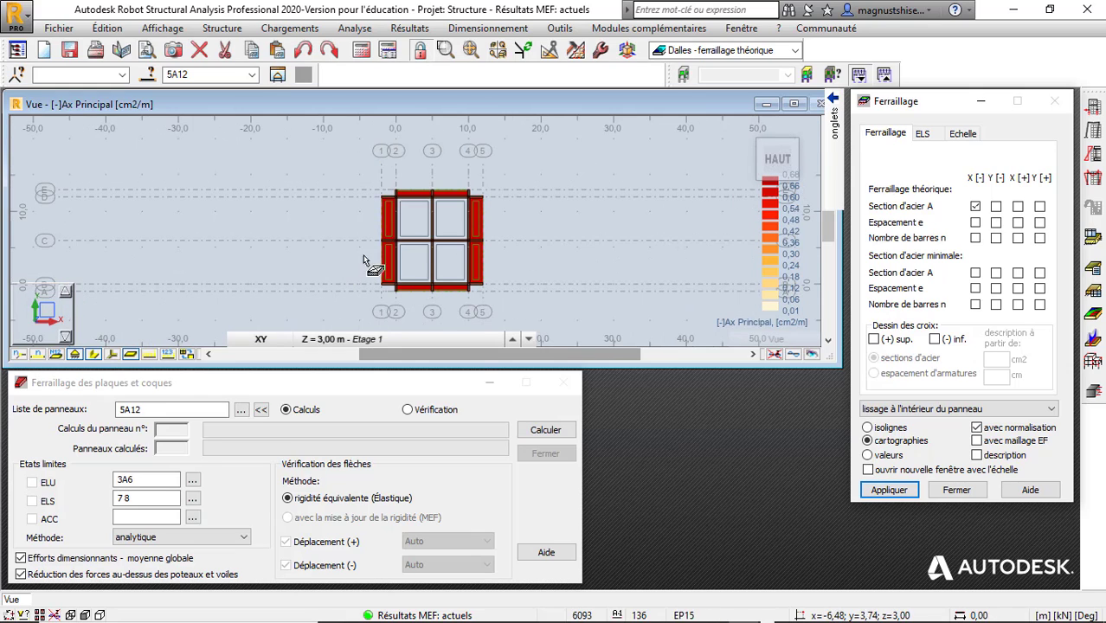
scroll(477, 270, "up", 3)
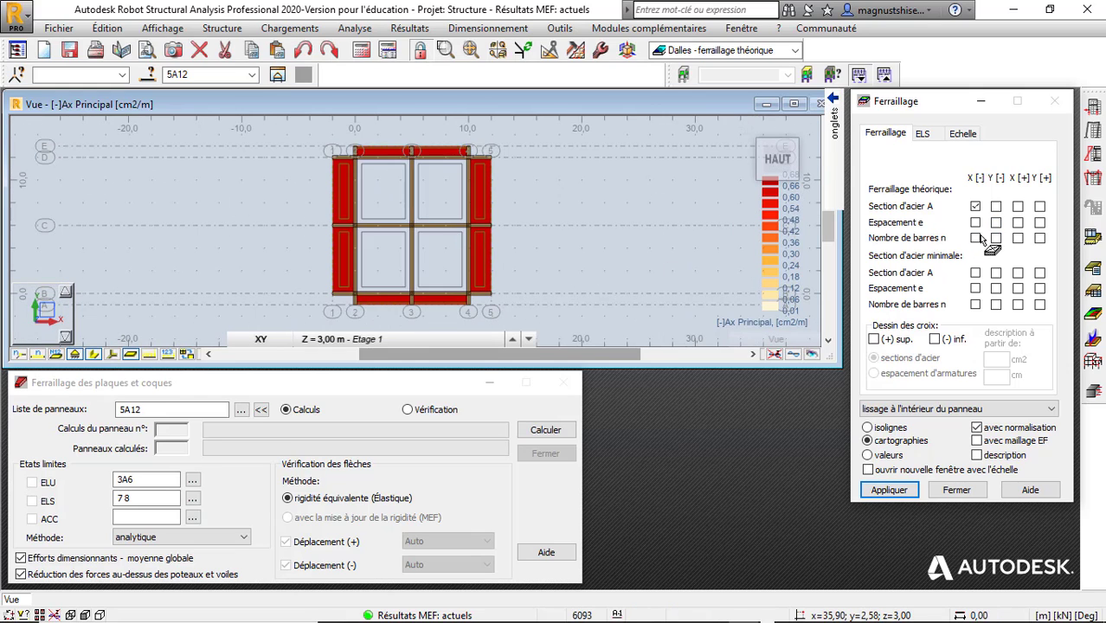
left_click(889, 489)
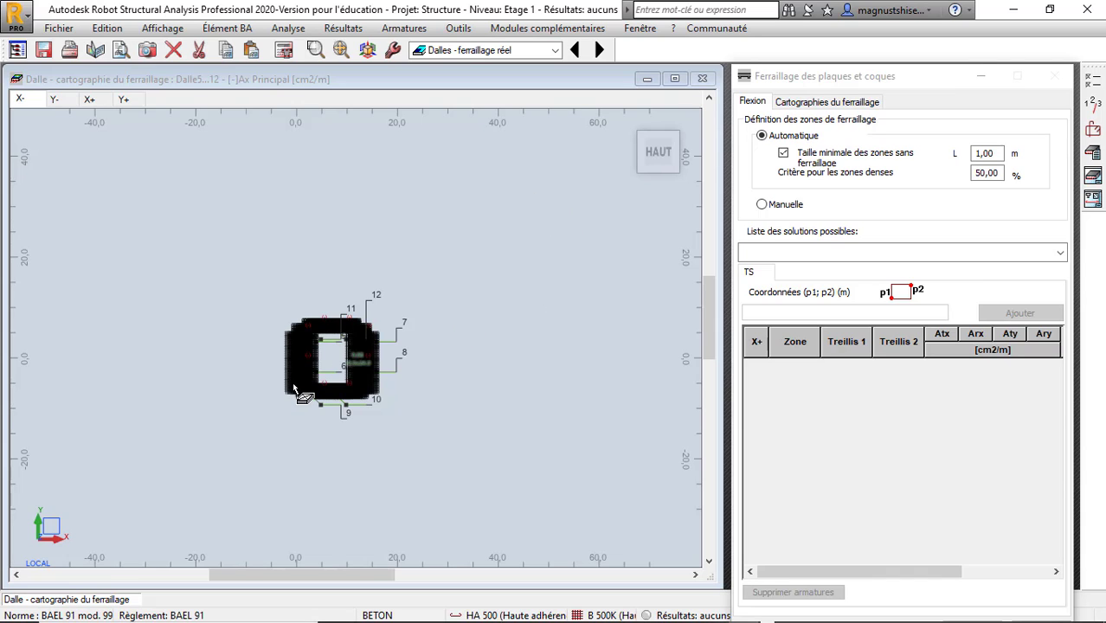
In the slab's real reinforcement maps, hide the values, description, zone name, zone descriptions and scale
scroll(316, 394, "up", 6)
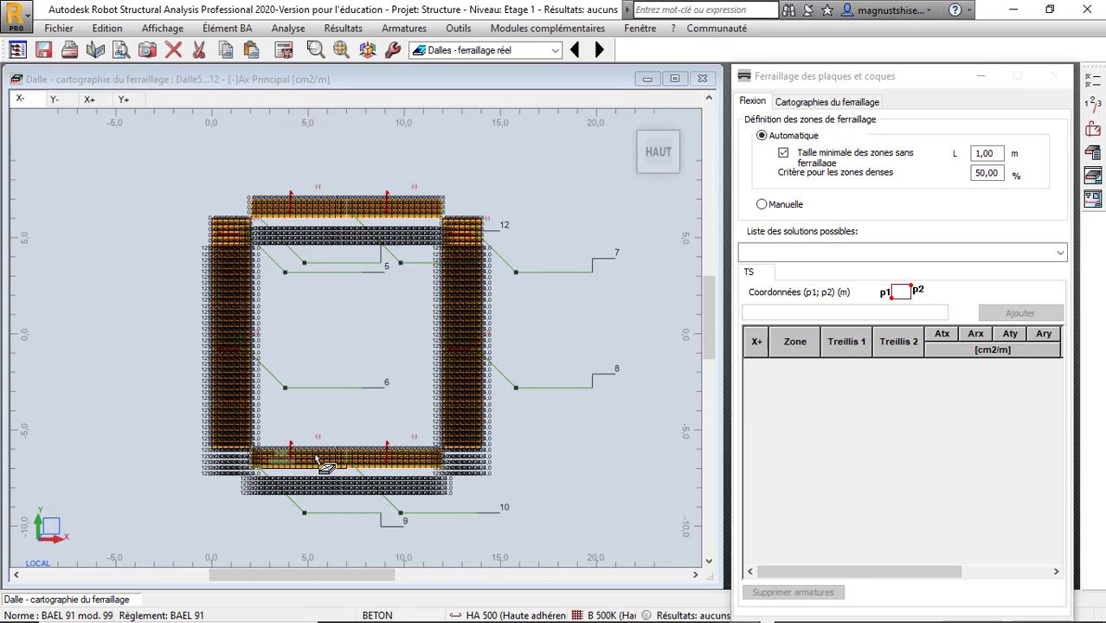
left_click(822, 102)
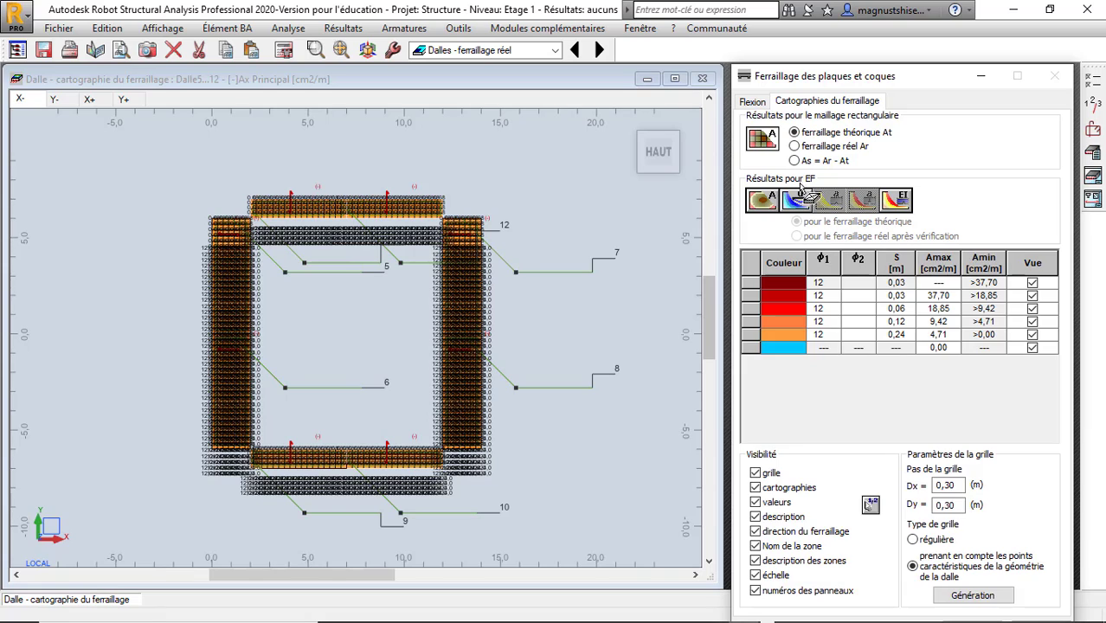
left_click(755, 502)
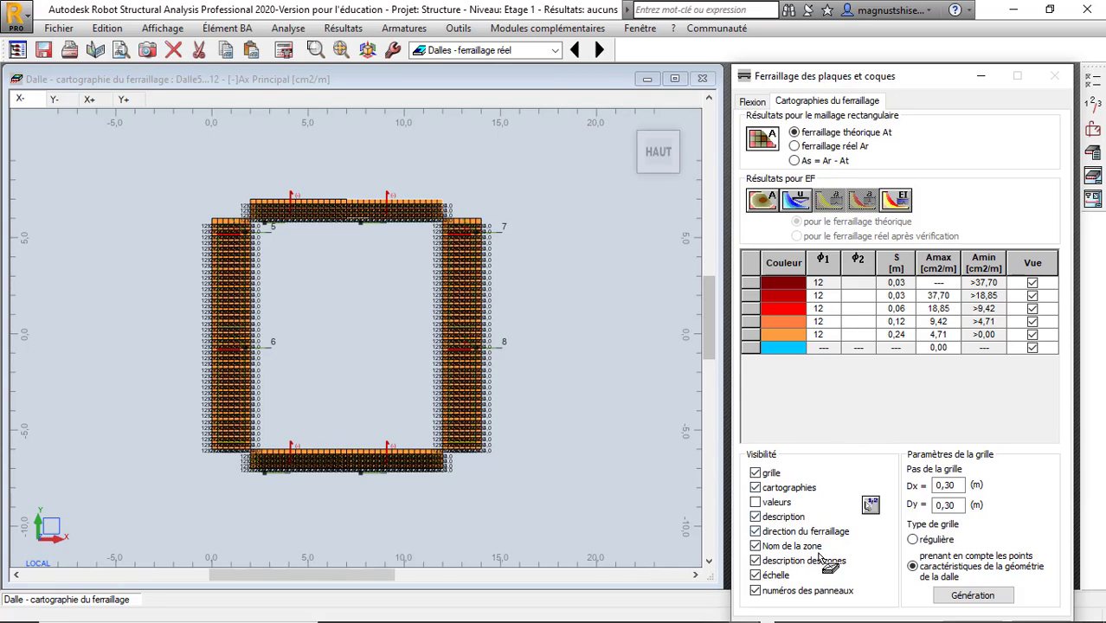
left_click(755, 561)
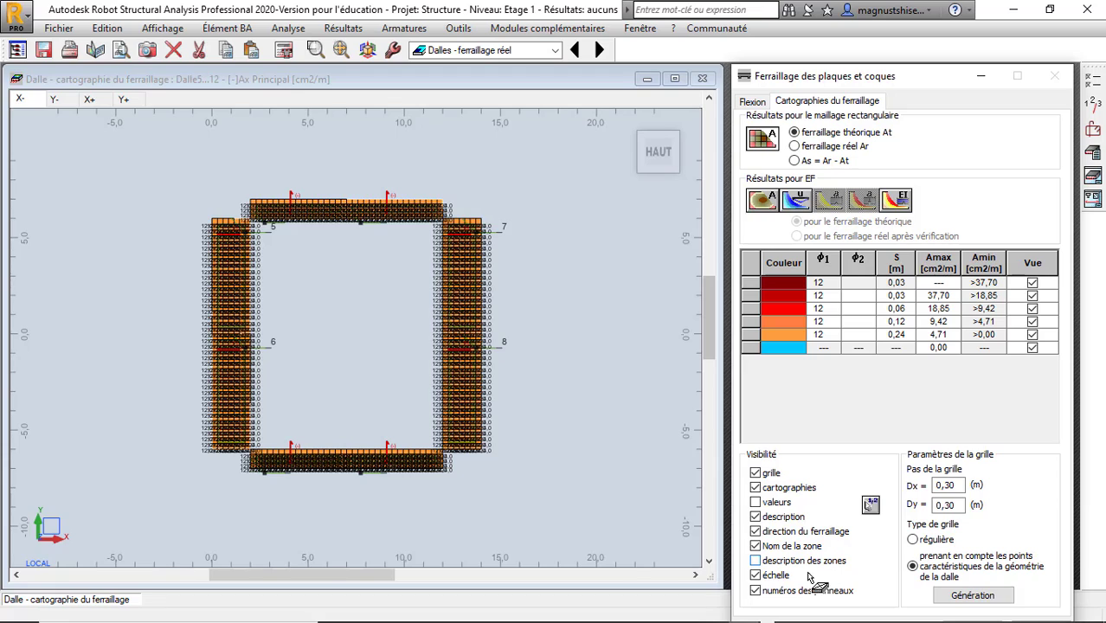
left_click(755, 575)
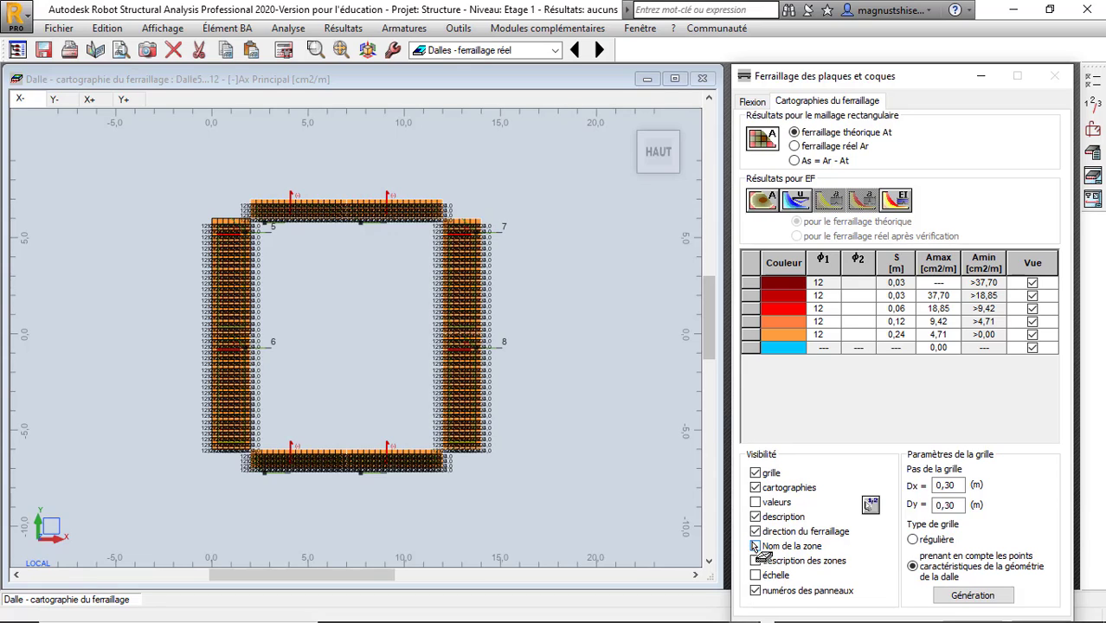
left_click(756, 517)
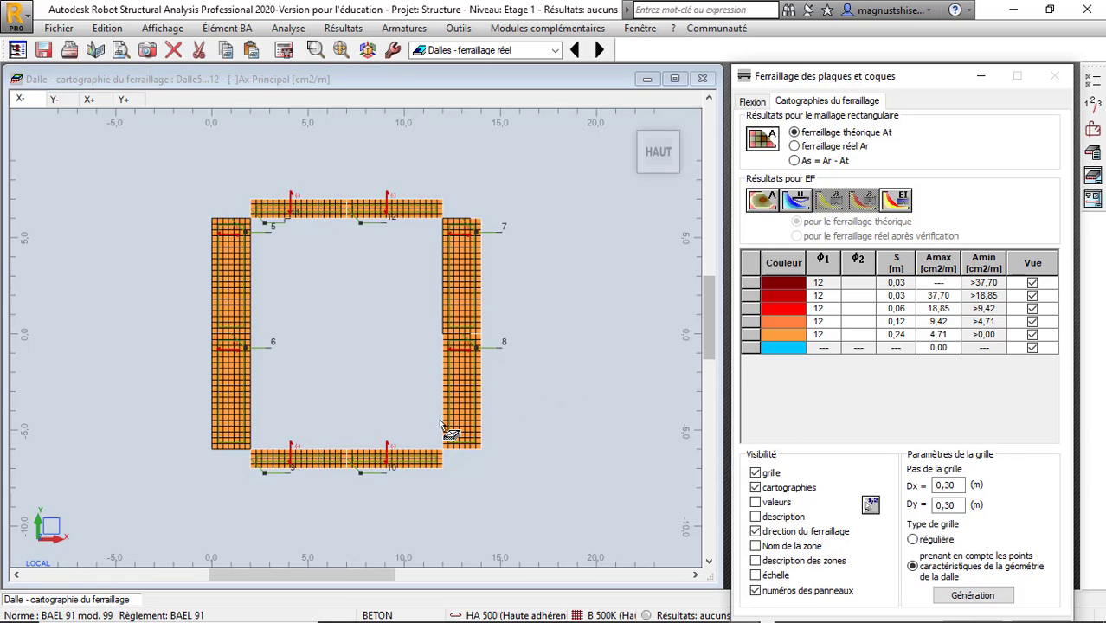
scroll(440, 424, "up", 1)
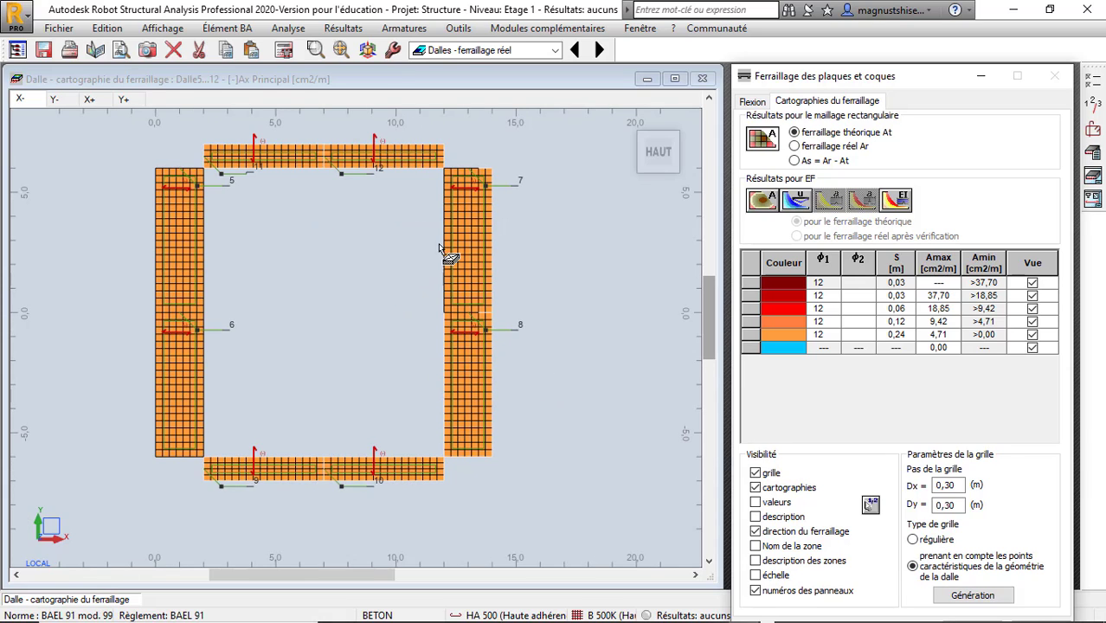
In the calculation options, exclude the 6 and 8 mm main bars and the 6 mm bars of the additional reinforcement
left_click(1094, 87)
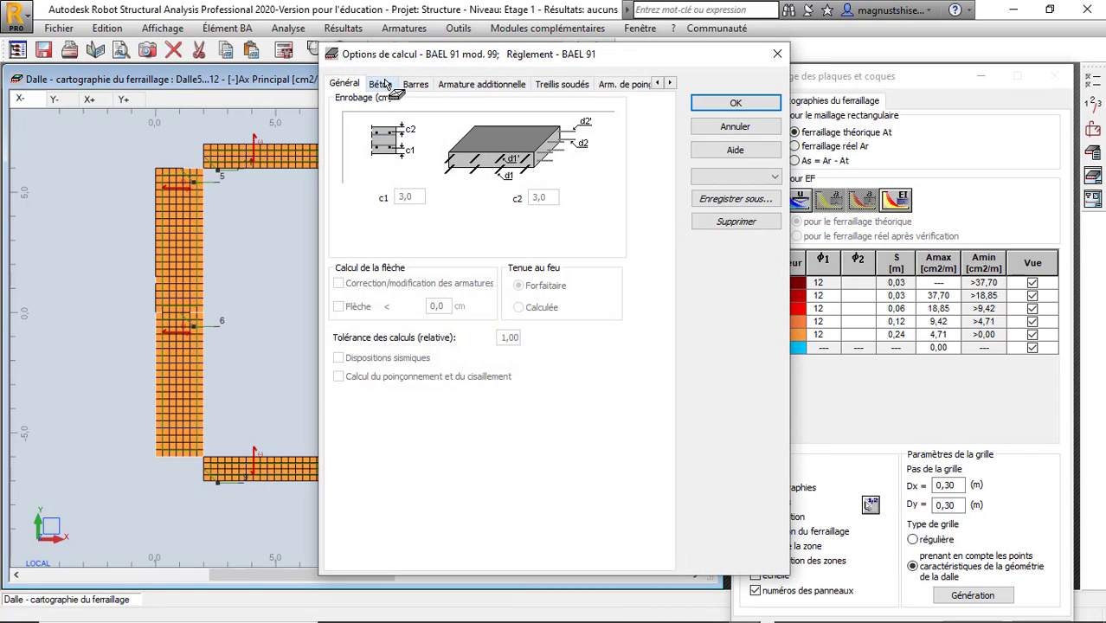
left_click(384, 82)
left_click(416, 84)
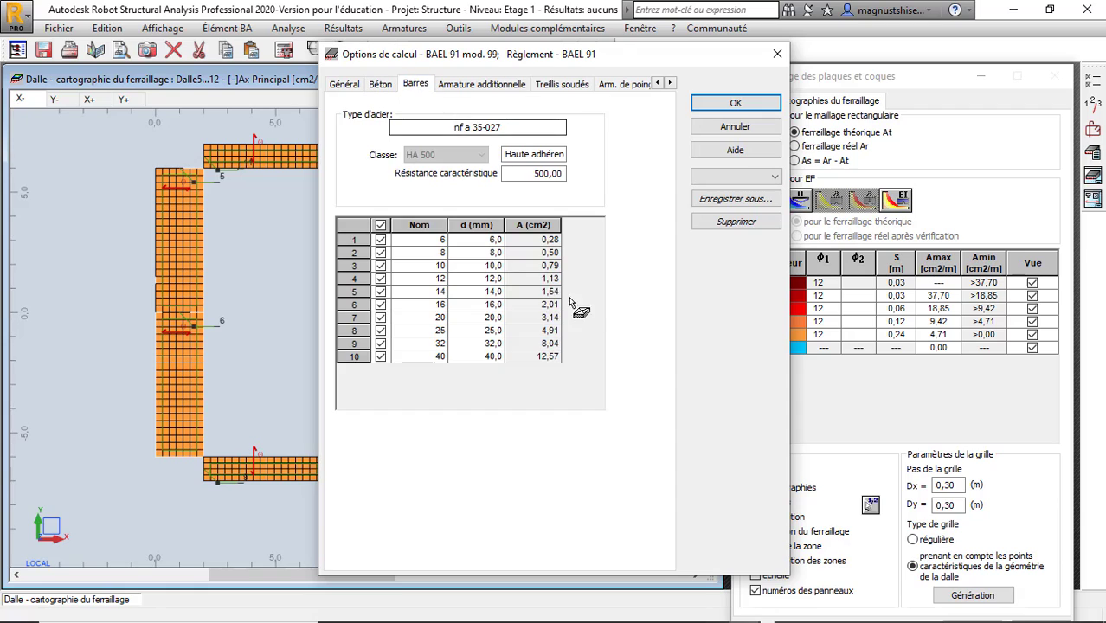
left_click(380, 239)
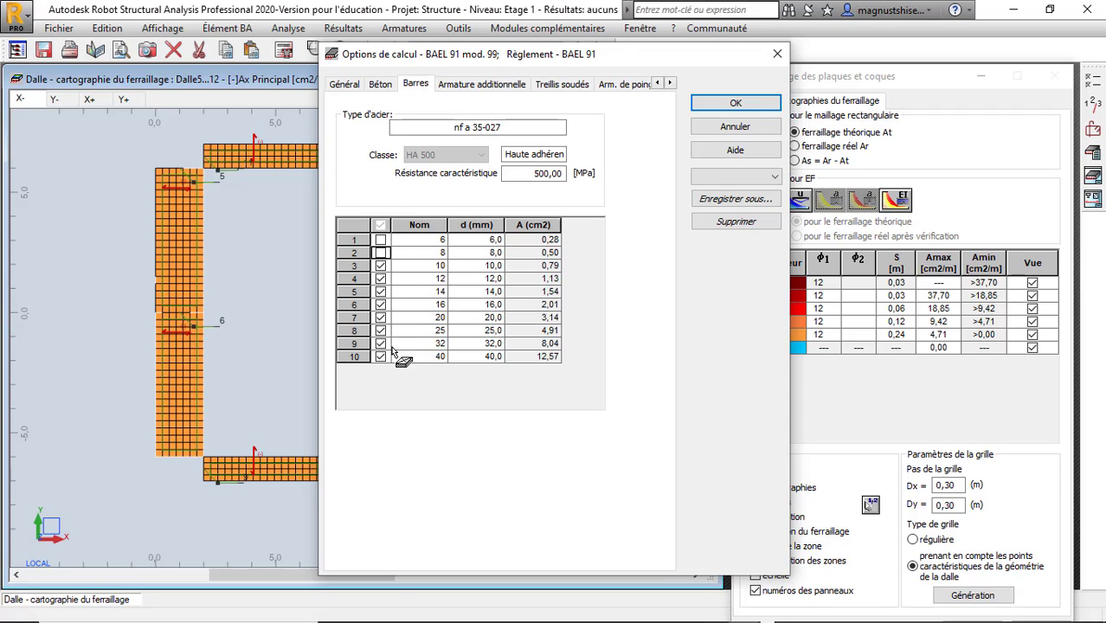
left_click(509, 90)
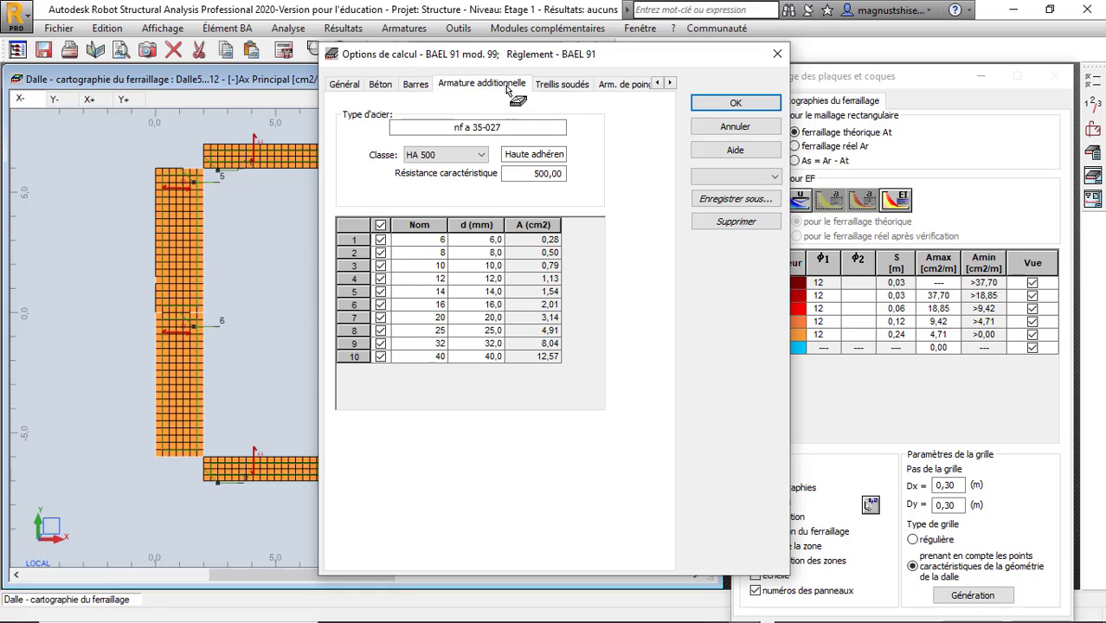
left_click(380, 243)
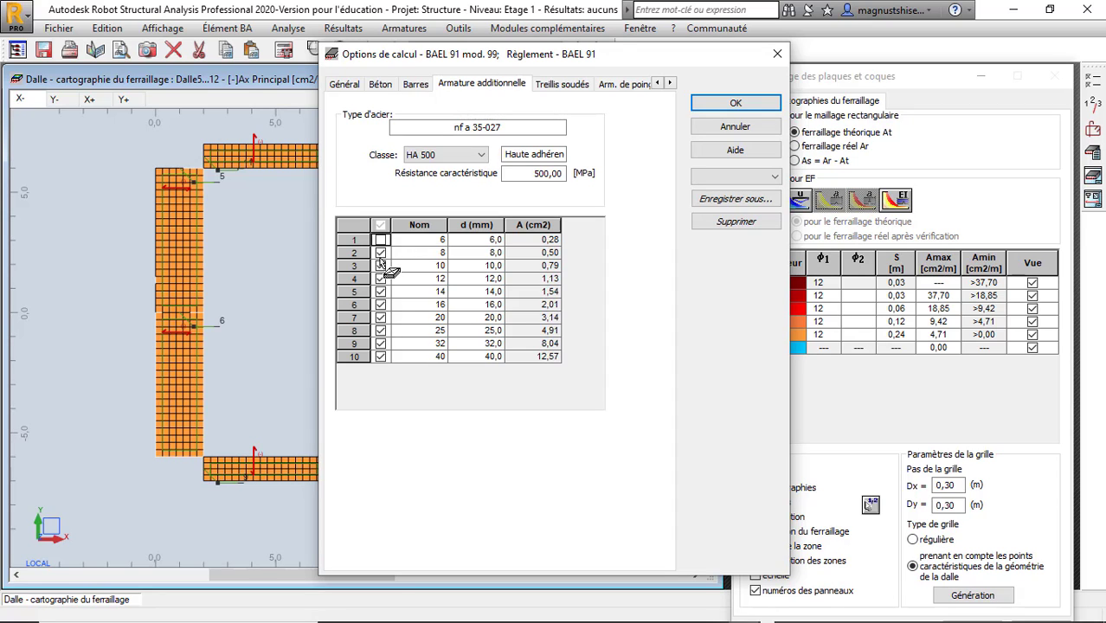
left_click(734, 103)
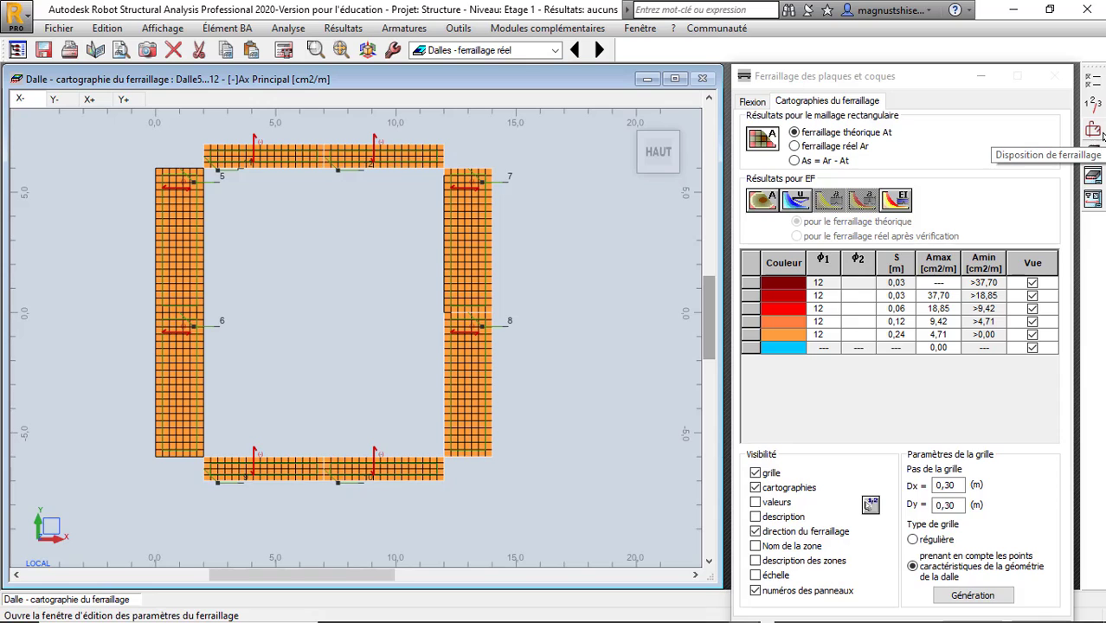
Set the slab's reinforcement mode to "Barres" in the reinforcement pattern, leaving the storey parameters as they are
left_click(1092, 105)
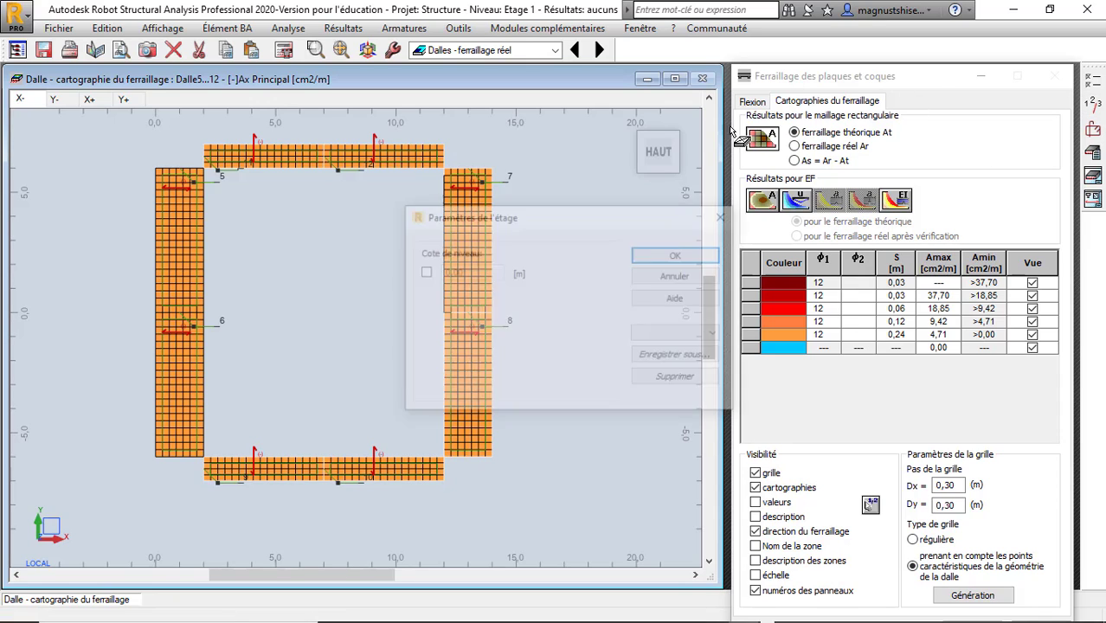
left_click(724, 216)
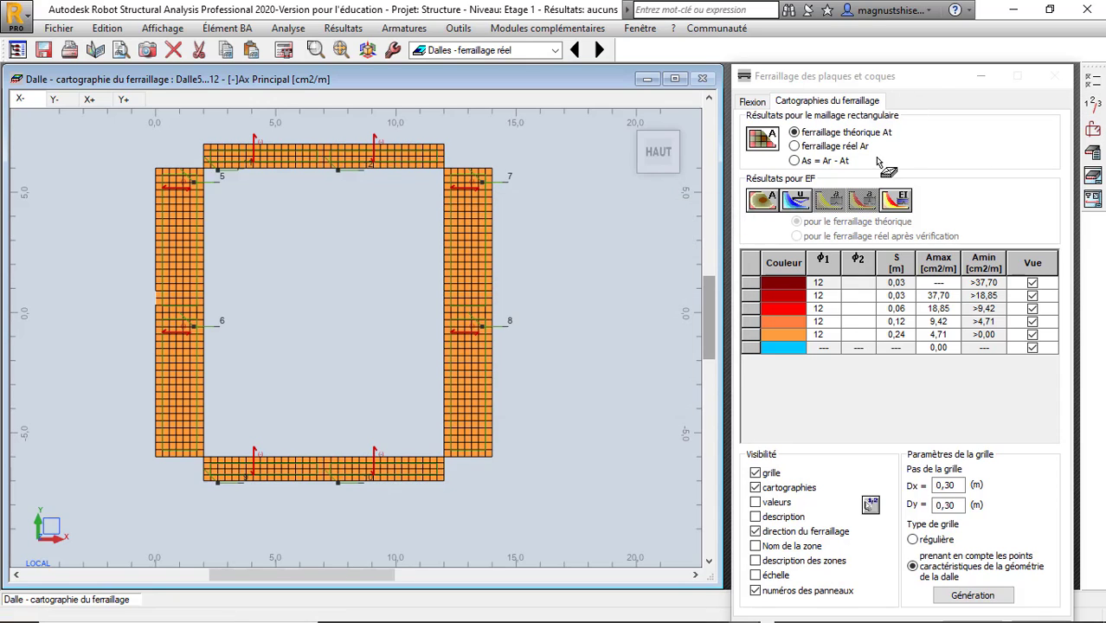
left_click(1093, 131)
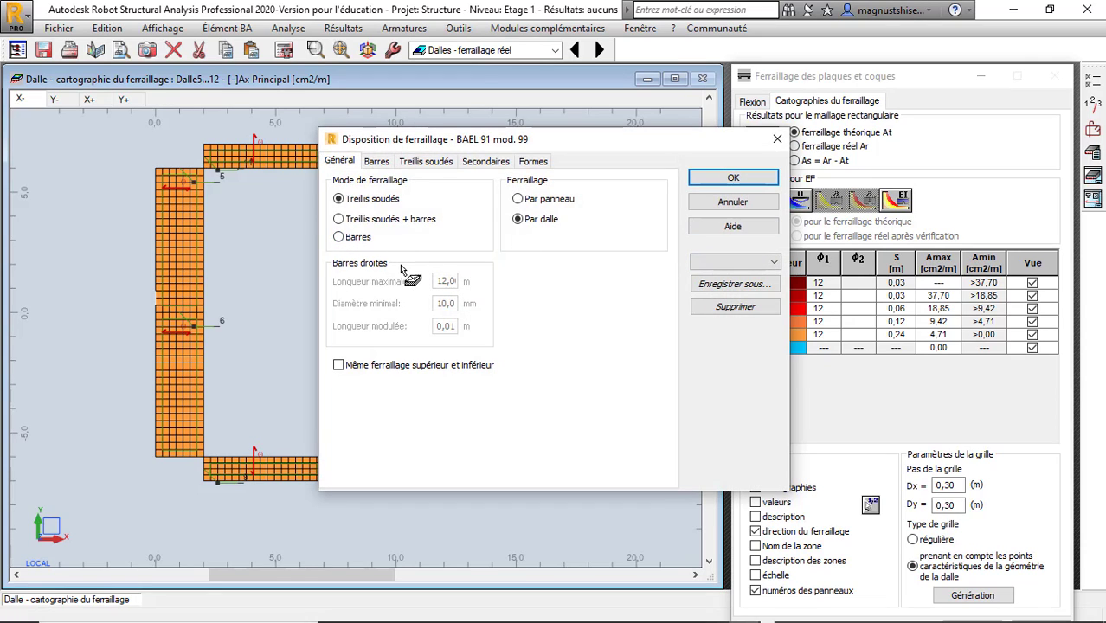
left_click(339, 239)
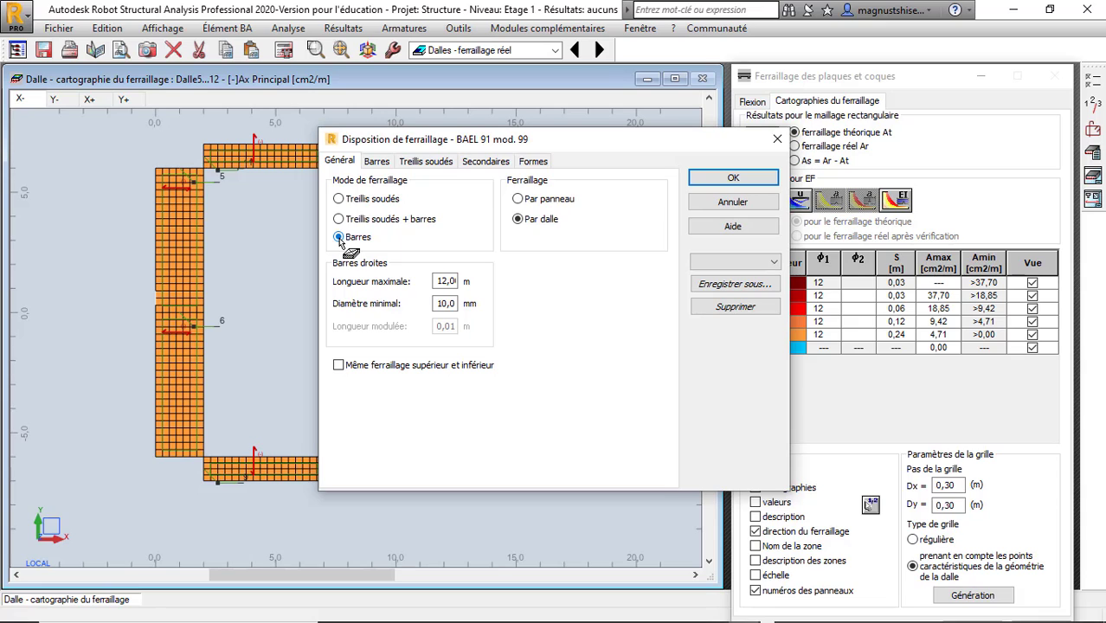
mouse_move(736, 621)
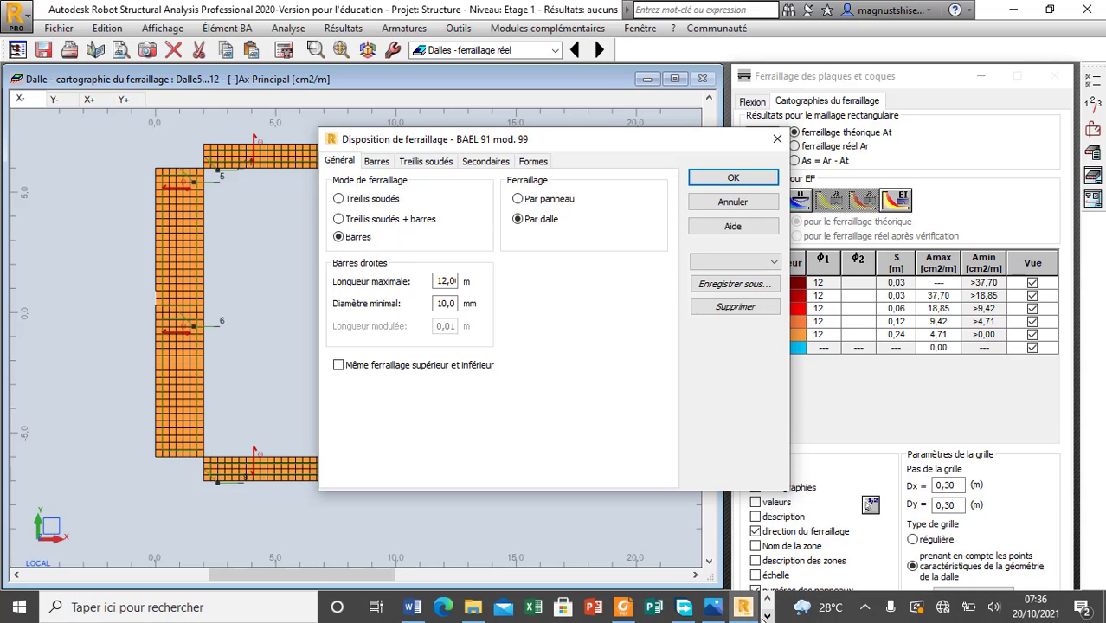
left_click(766, 615)
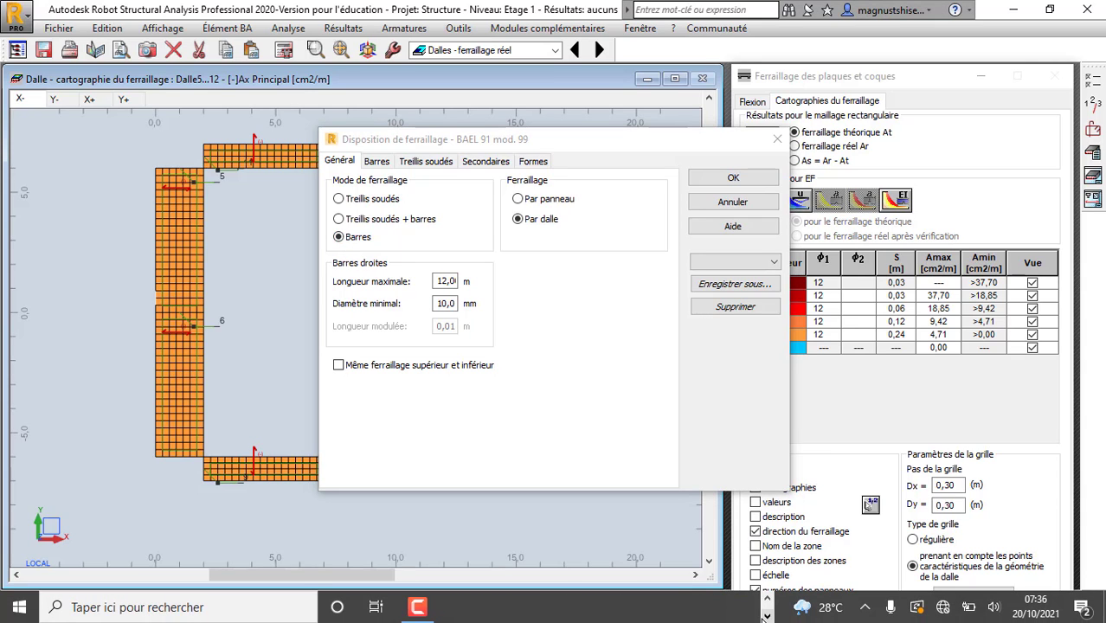
left_click(412, 610)
left_click(1022, 572)
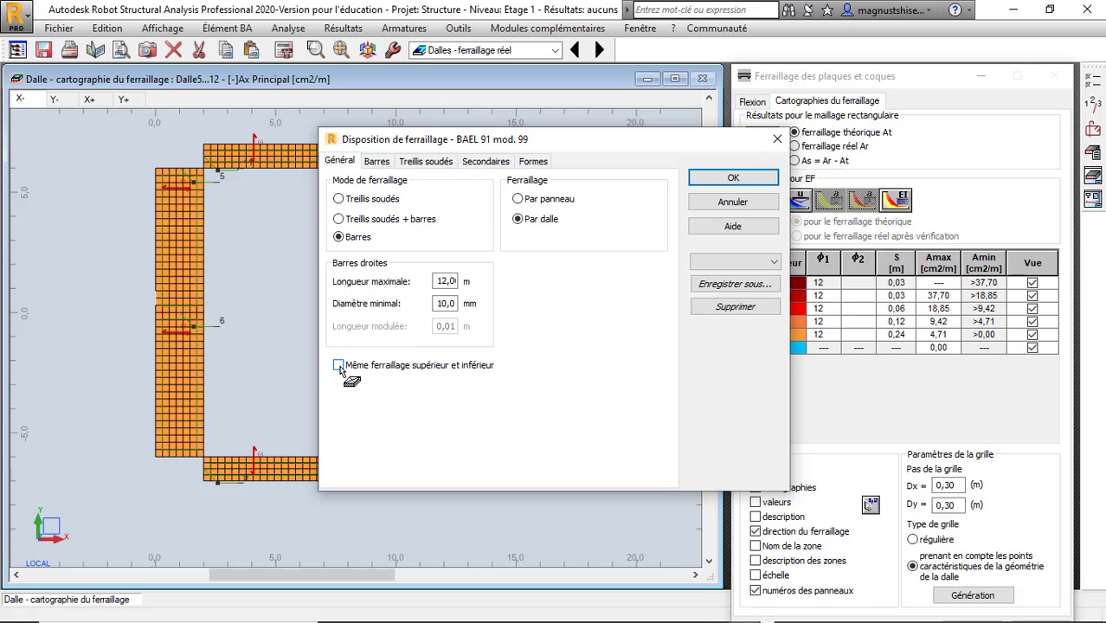
Apply the reinforcement pattern with the same upper and lower reinforcement and calculate the slab's real reinforcement
left_click(375, 161)
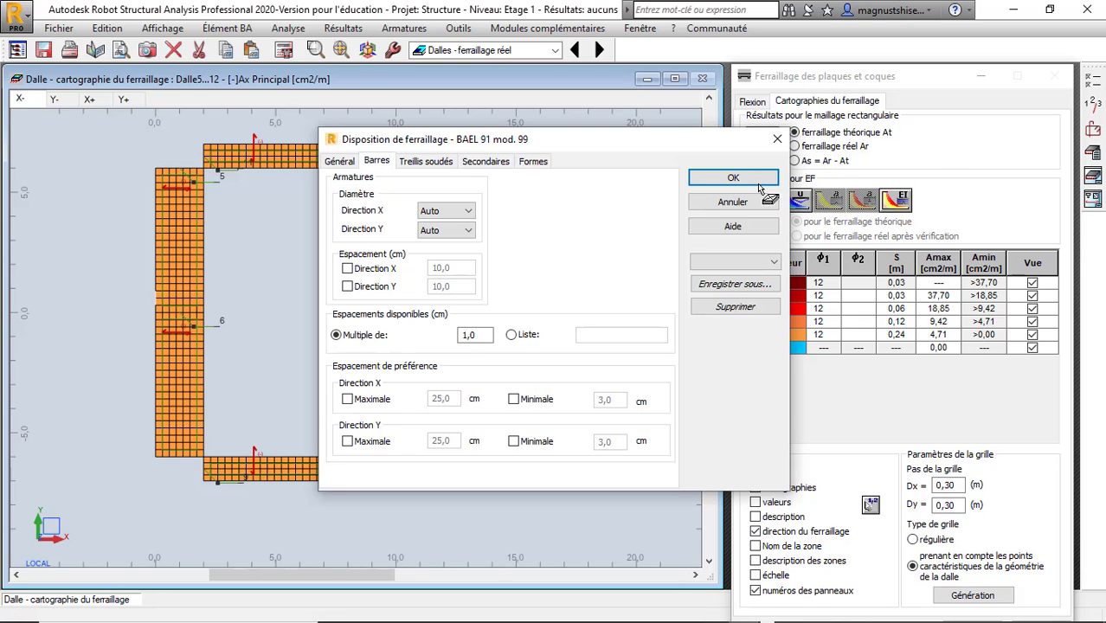
left_click(726, 179)
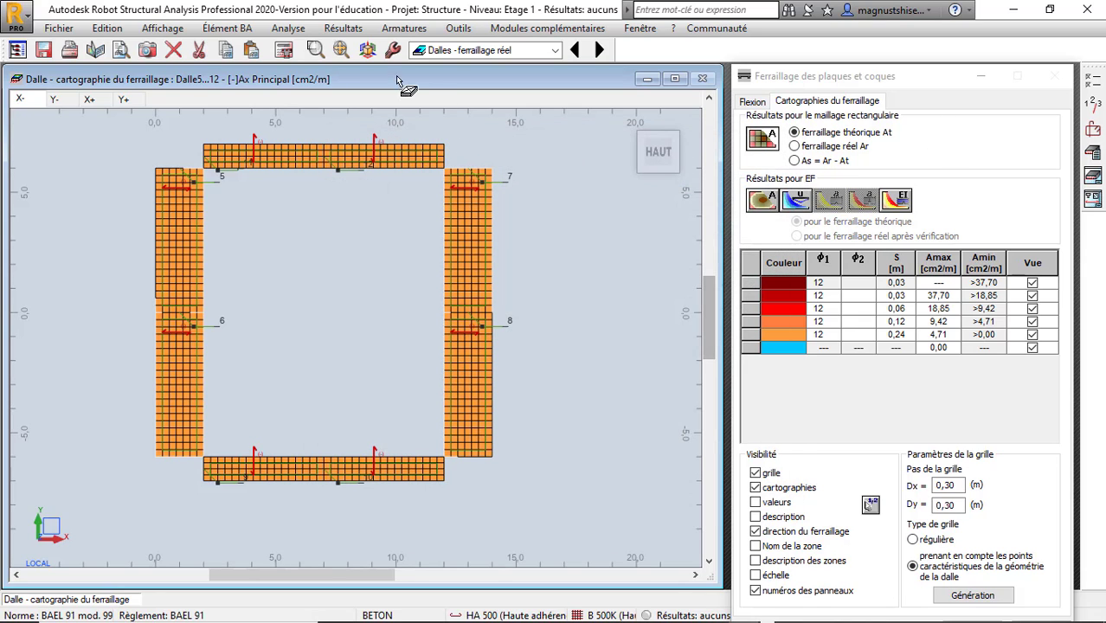
left_click(284, 50)
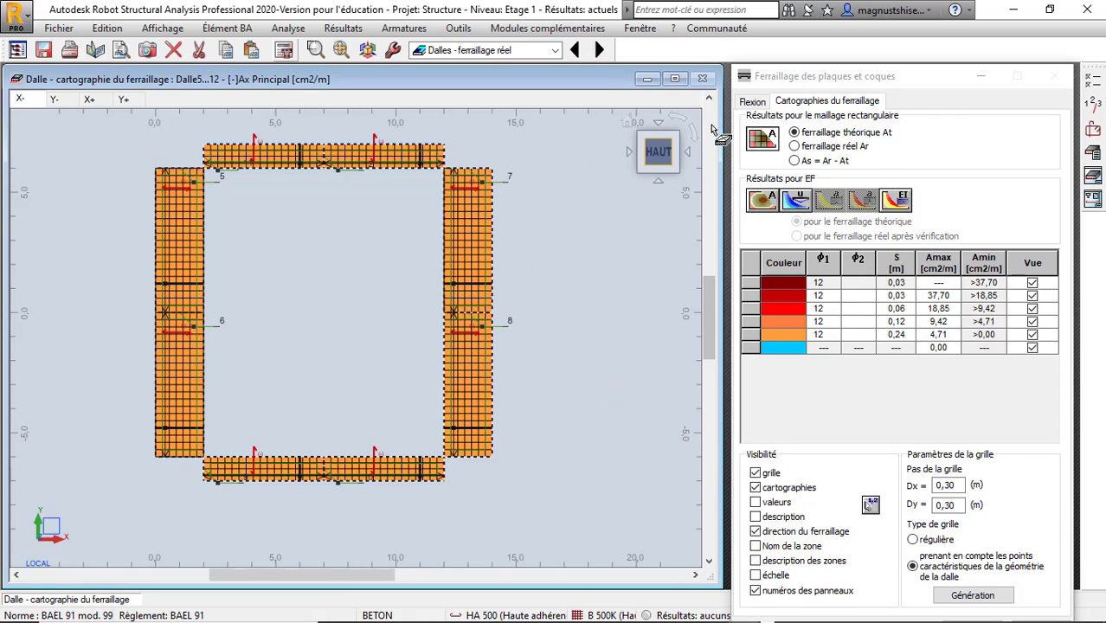
Review the bending reinforcement zones of the overhanging panels in the X-, Y-, X+ and Y+ directions
left_click(751, 102)
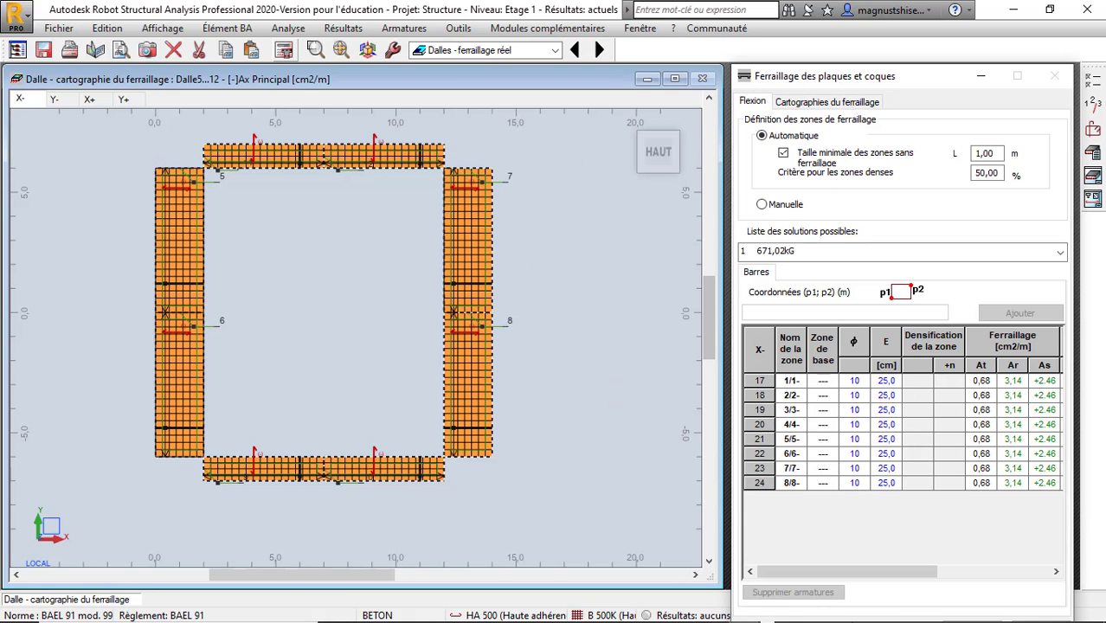
left_click(60, 101)
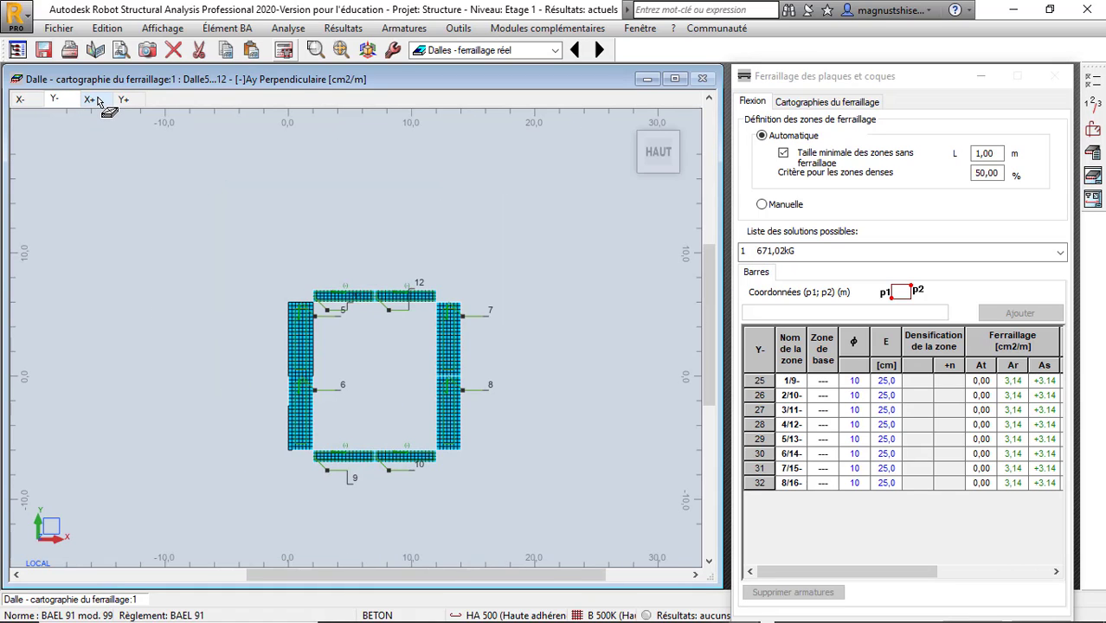
left_click(93, 101)
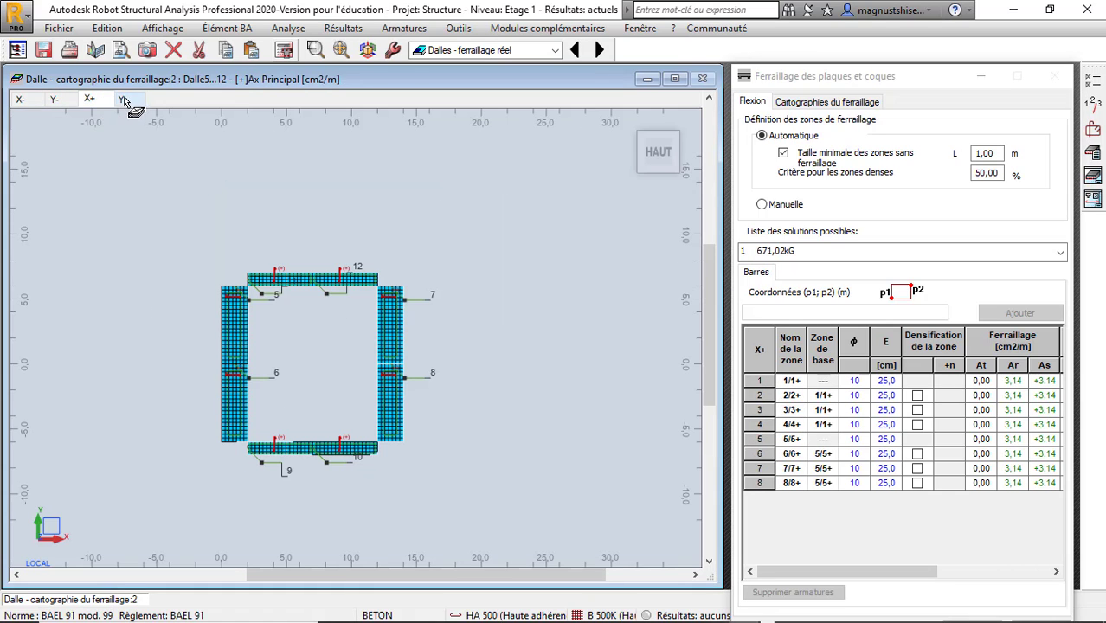
left_click(123, 100)
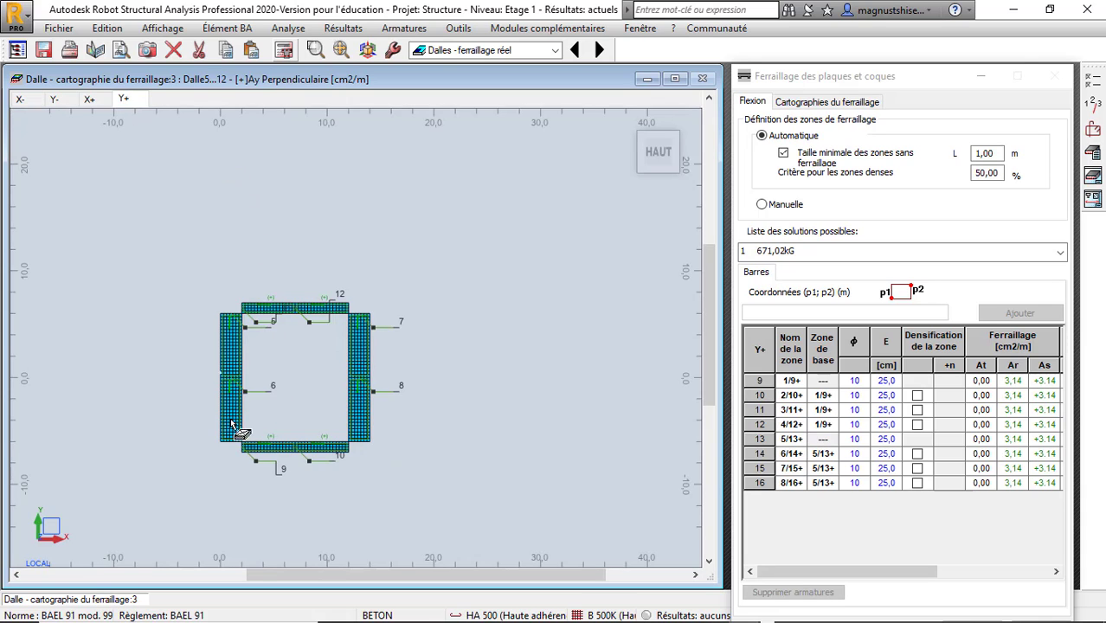
scroll(185, 376, "up", 2)
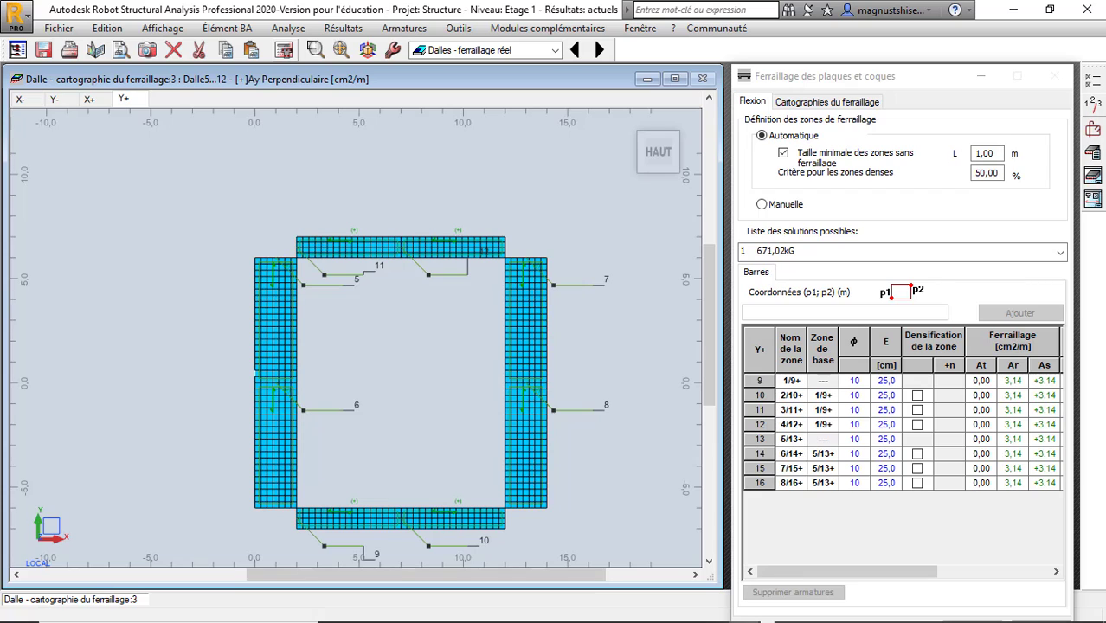
In the reinforcement pattern, set the bar diameter to 12 in both the X and Y directions
left_click(1096, 129)
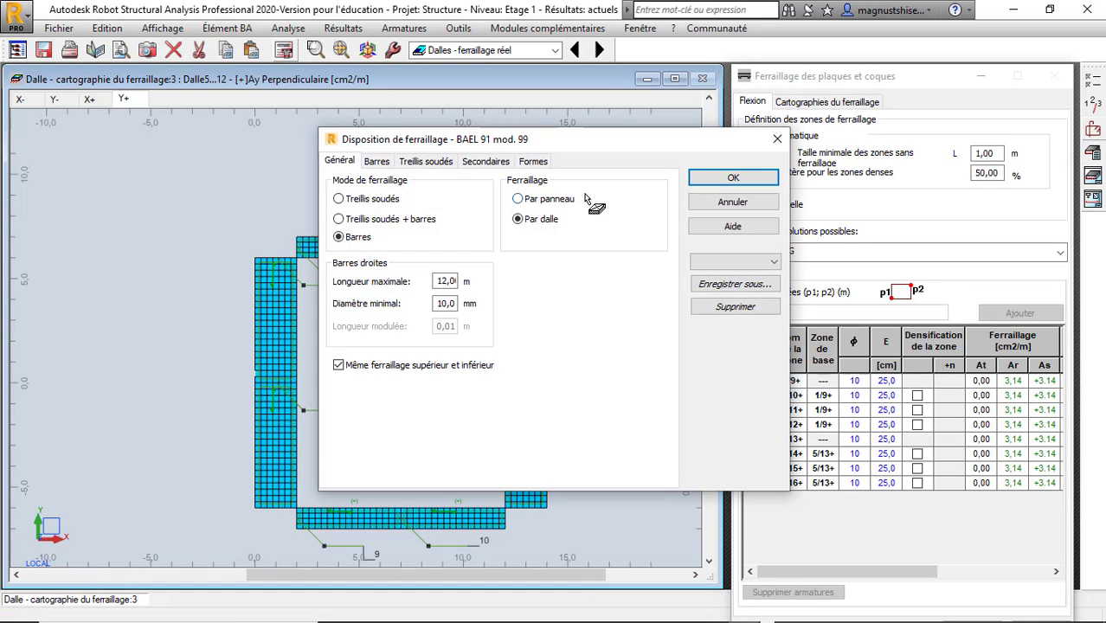
left_click(378, 162)
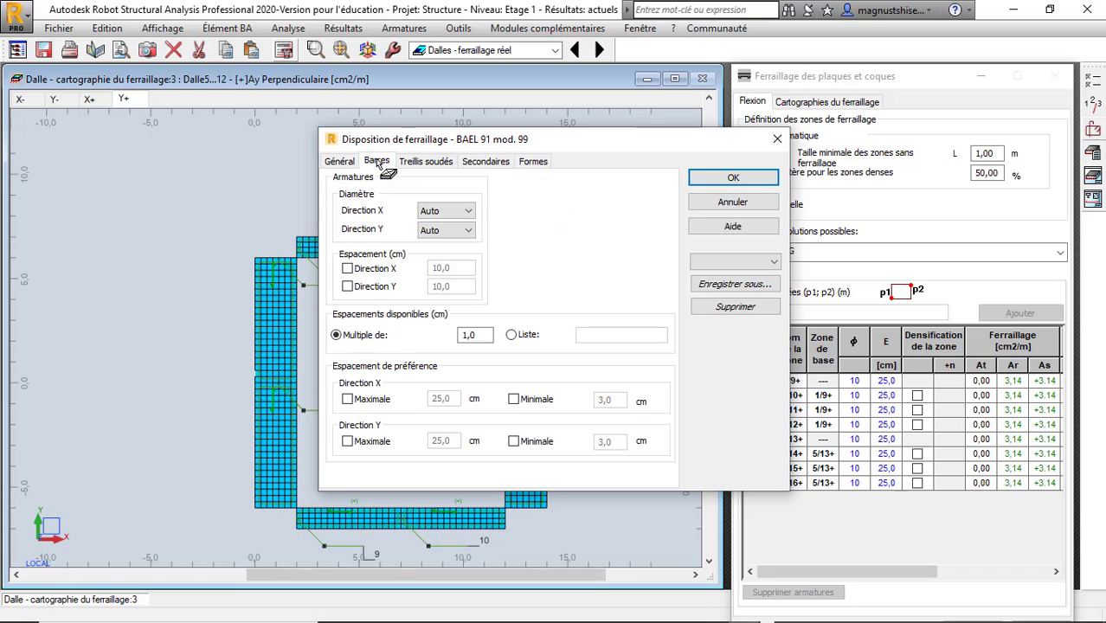
left_click(437, 211)
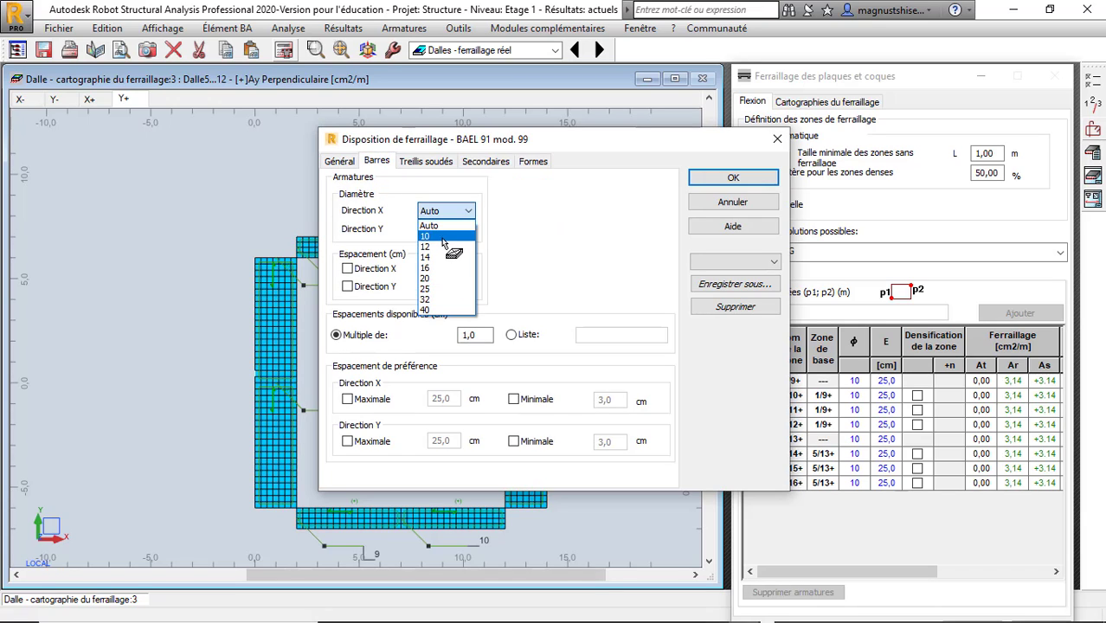
left_click(440, 248)
left_click(457, 230)
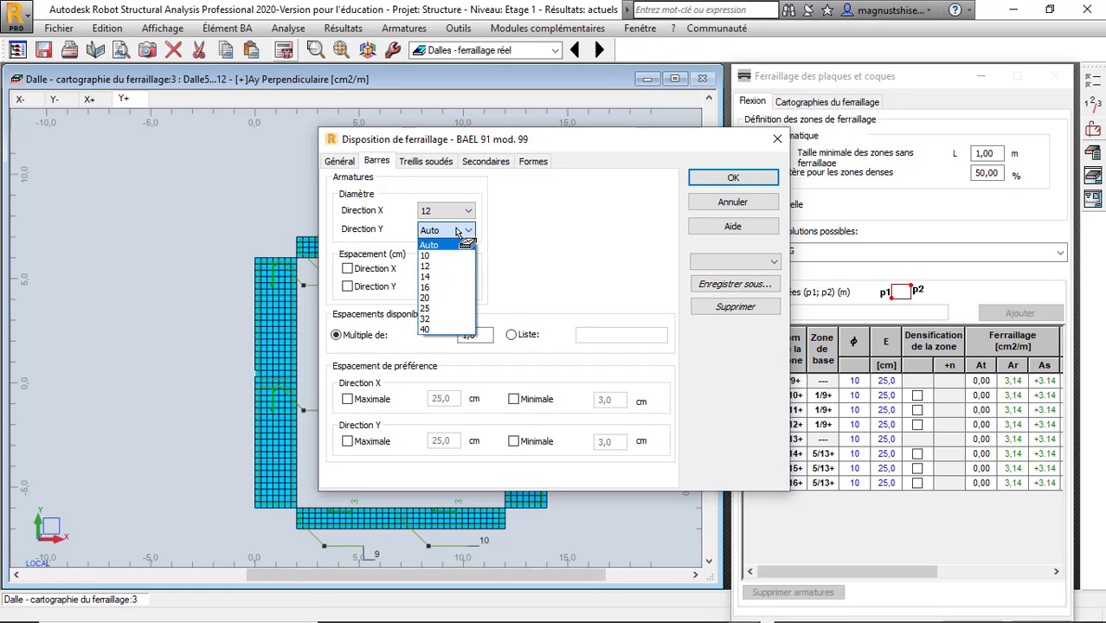
left_click(442, 266)
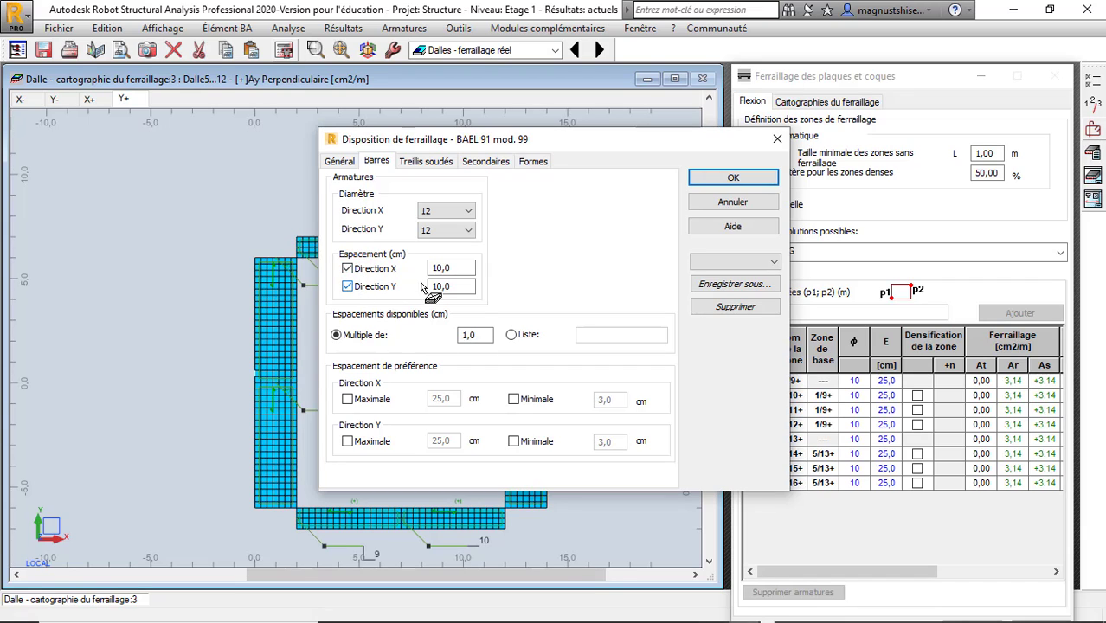
Impose a bar spacing of 20 cm in the X and Y directions and recalculate the slab's real reinforcement
double_click(464, 267)
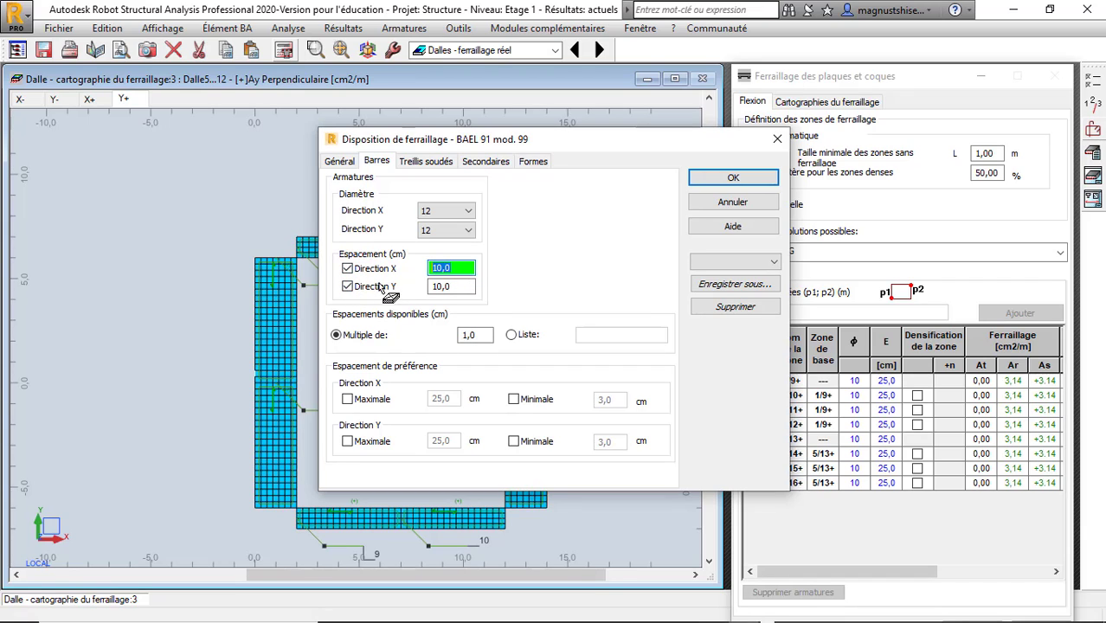
type("20")
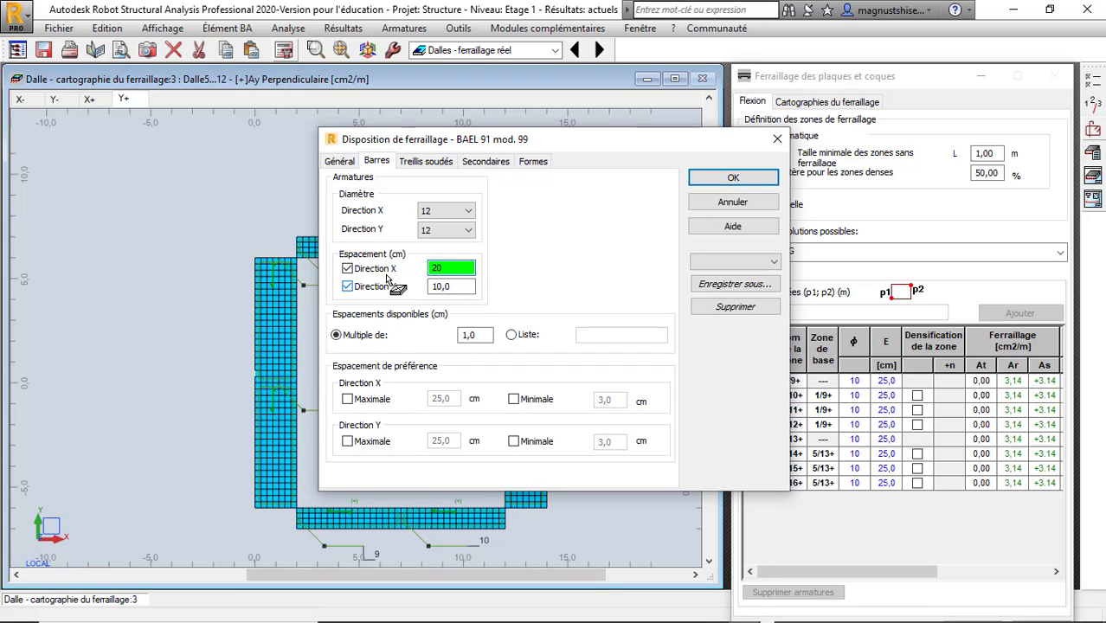
key("Tab")
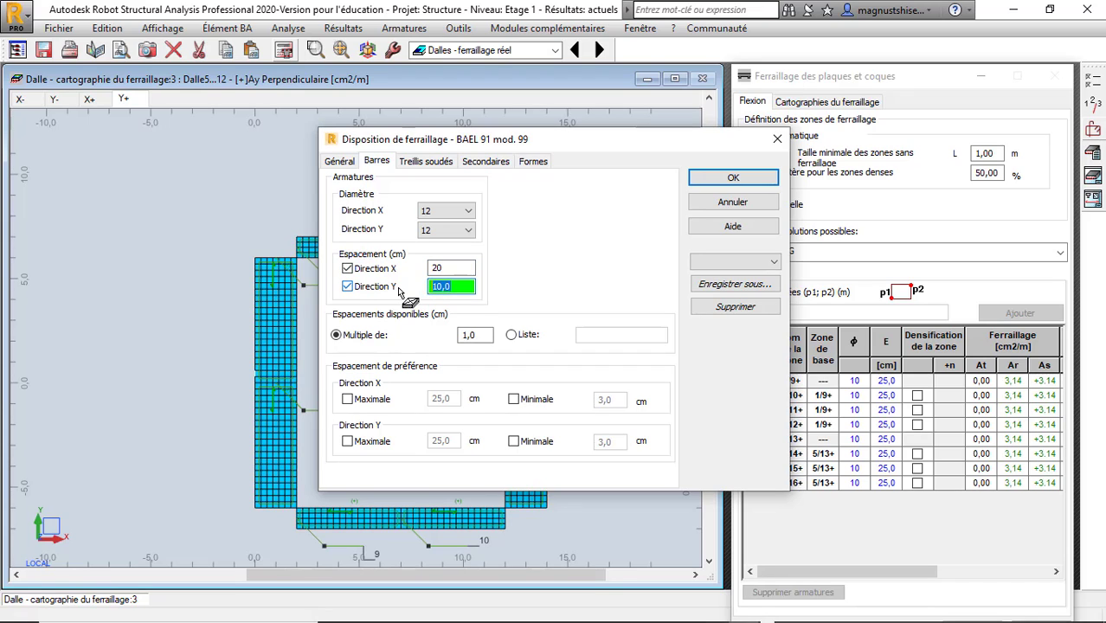
type("20")
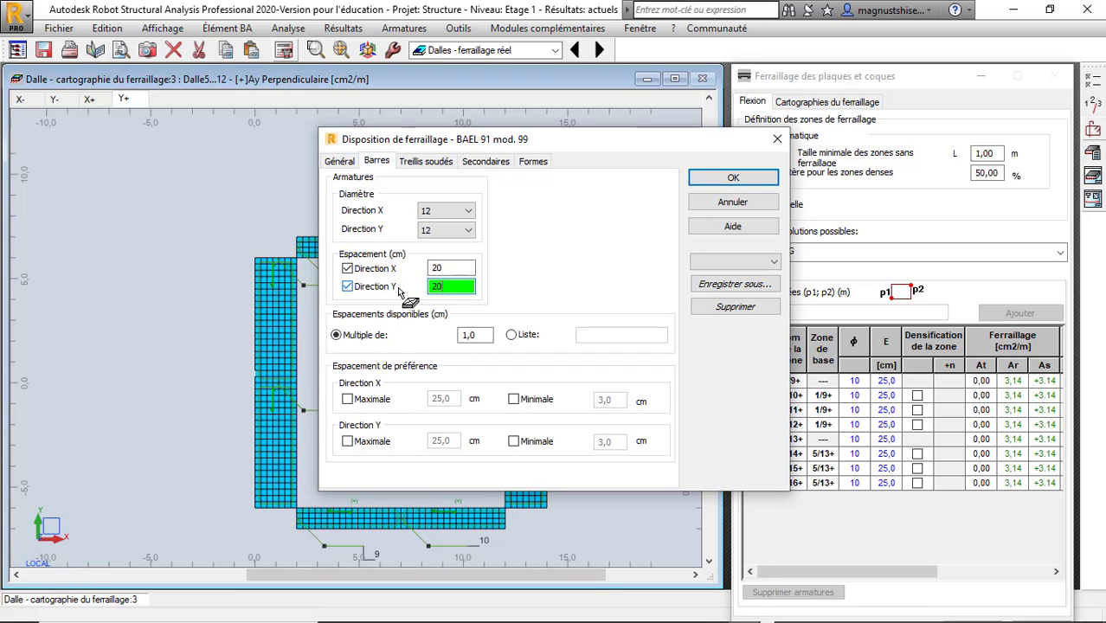
left_click(733, 178)
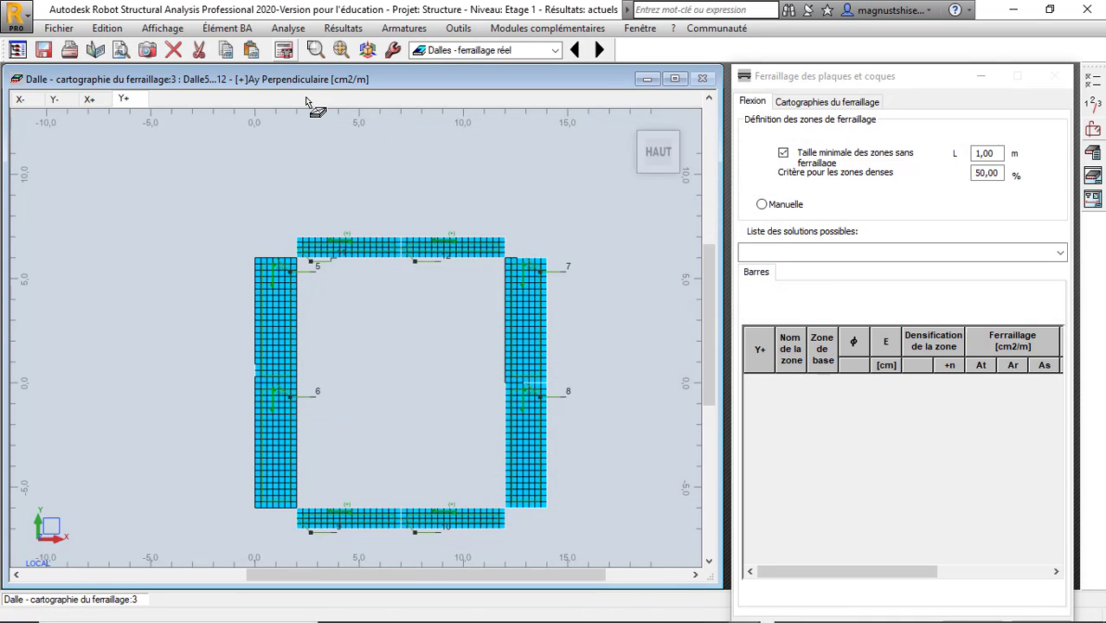
left_click(284, 50)
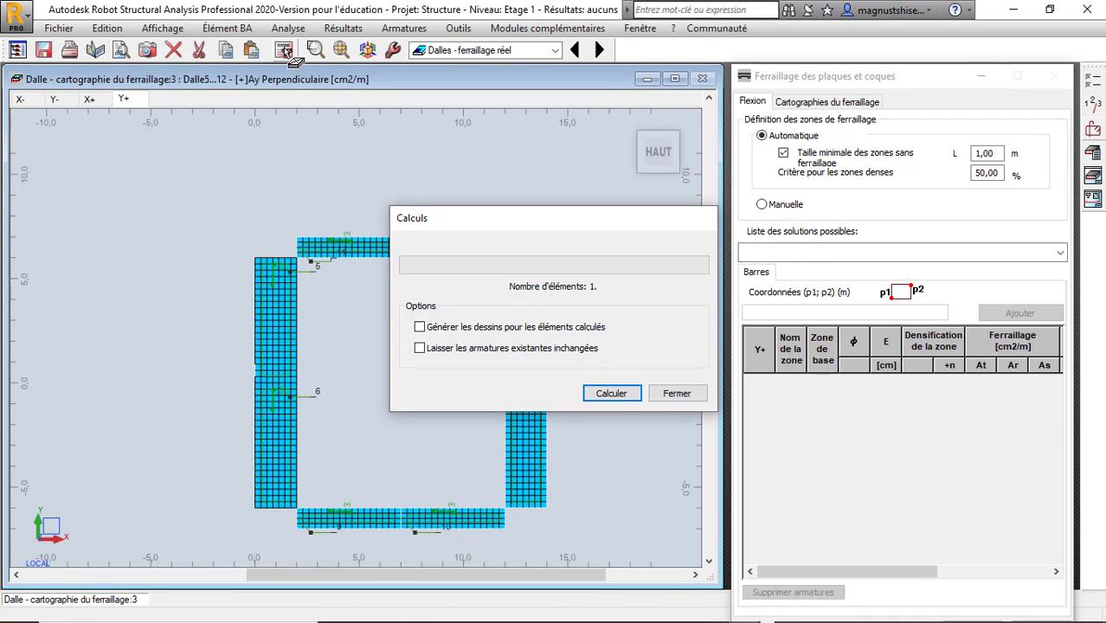
left_click(615, 398)
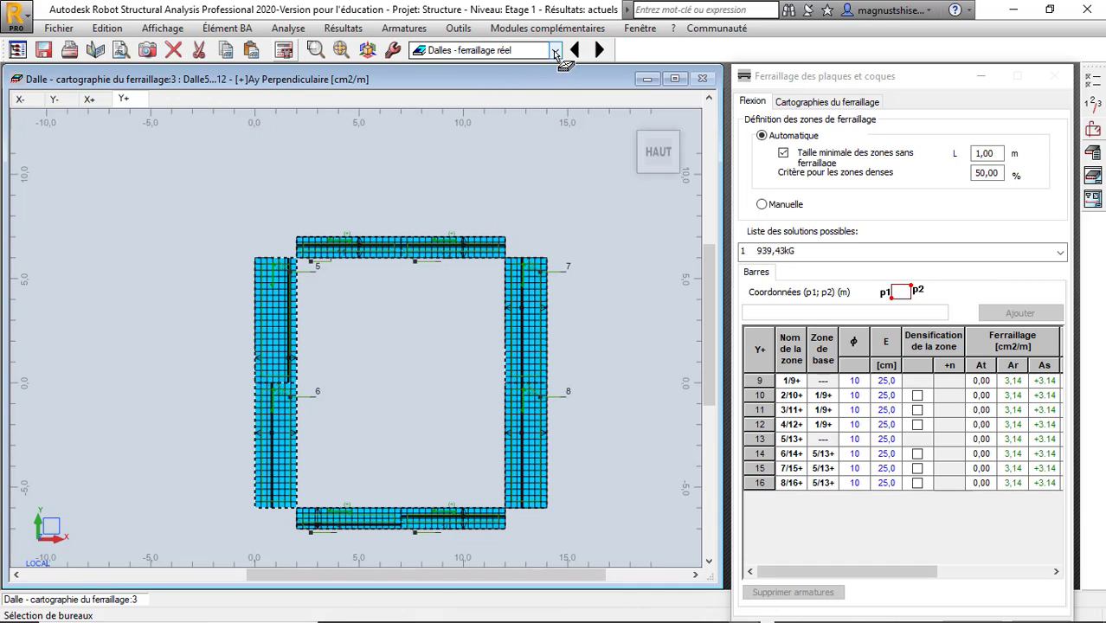
Switch to the Dalles - ferraillage layout and examine the + side bars in the overhangs along the plan's west and south edges
left_click(555, 51)
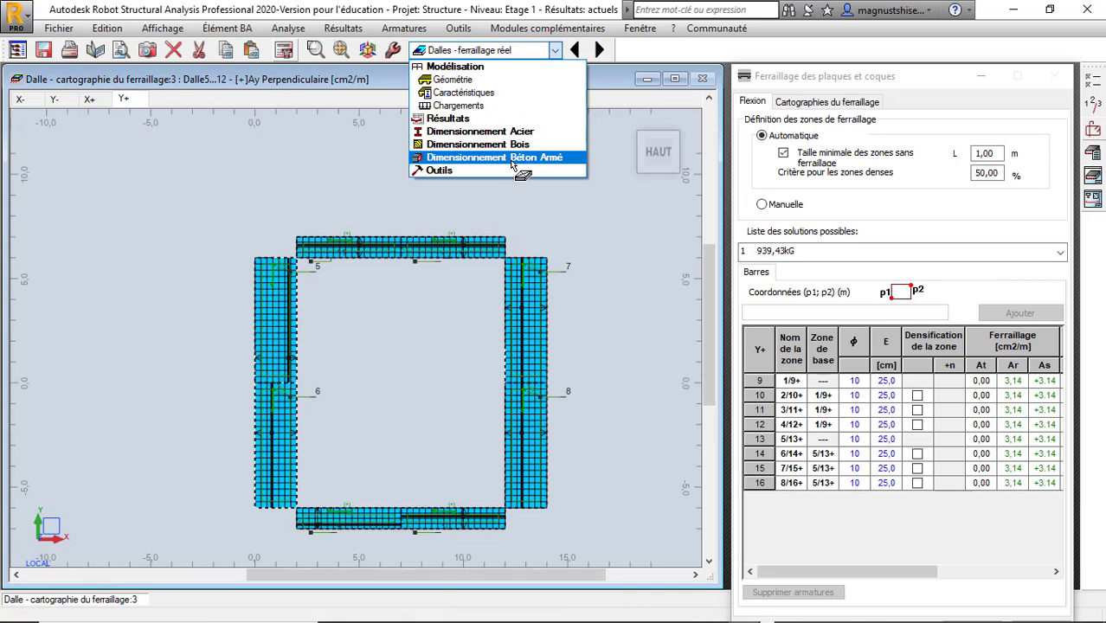
left_click(513, 157)
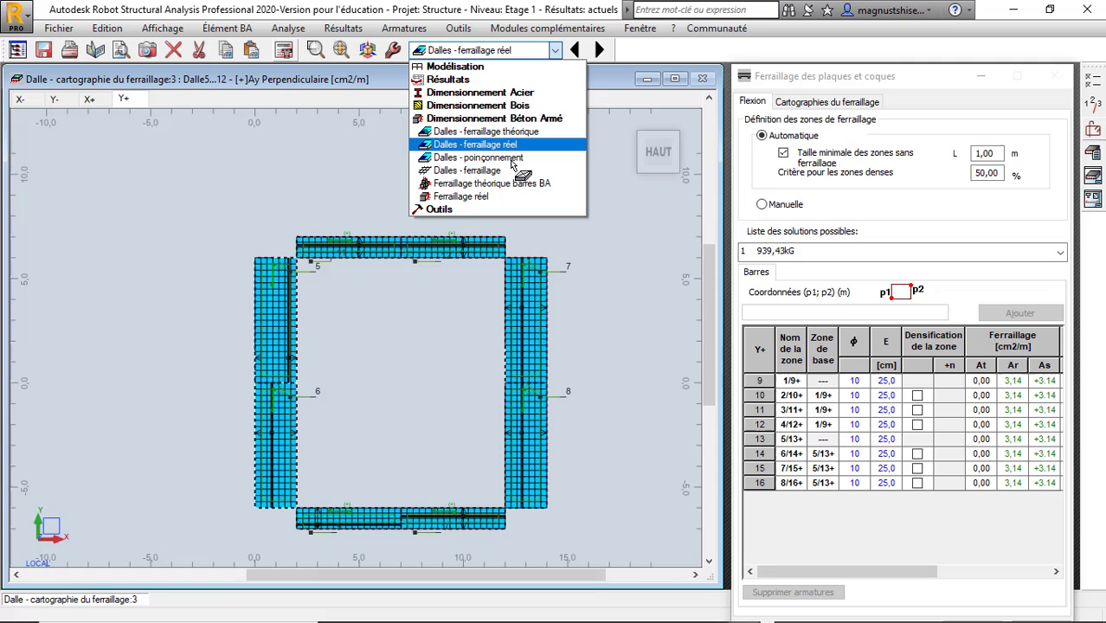
left_click(494, 173)
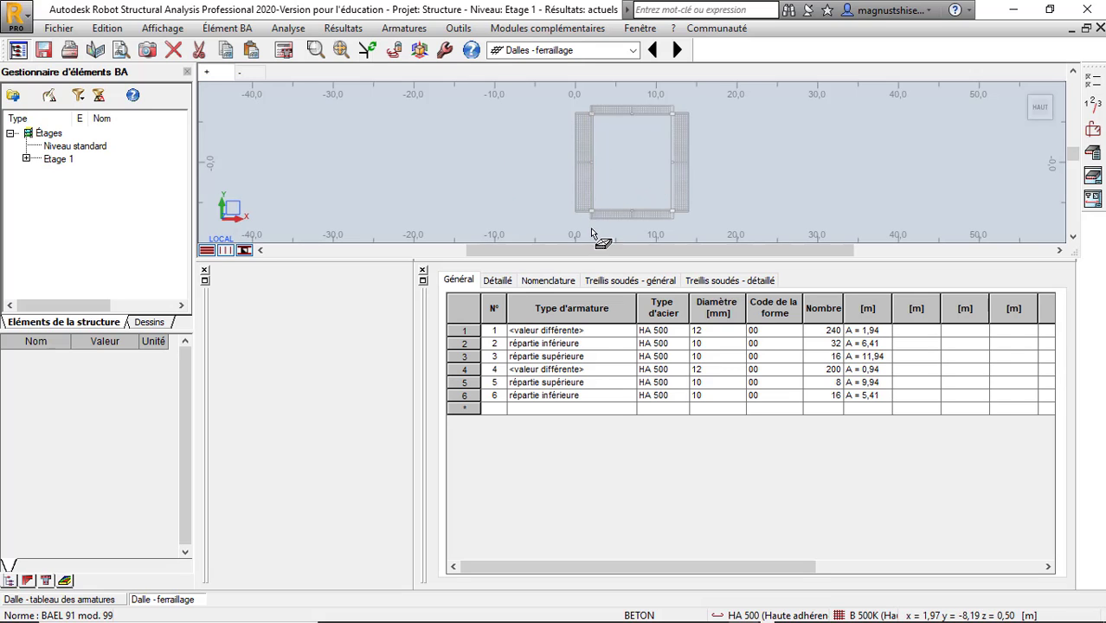
scroll(591, 212, "up", 3)
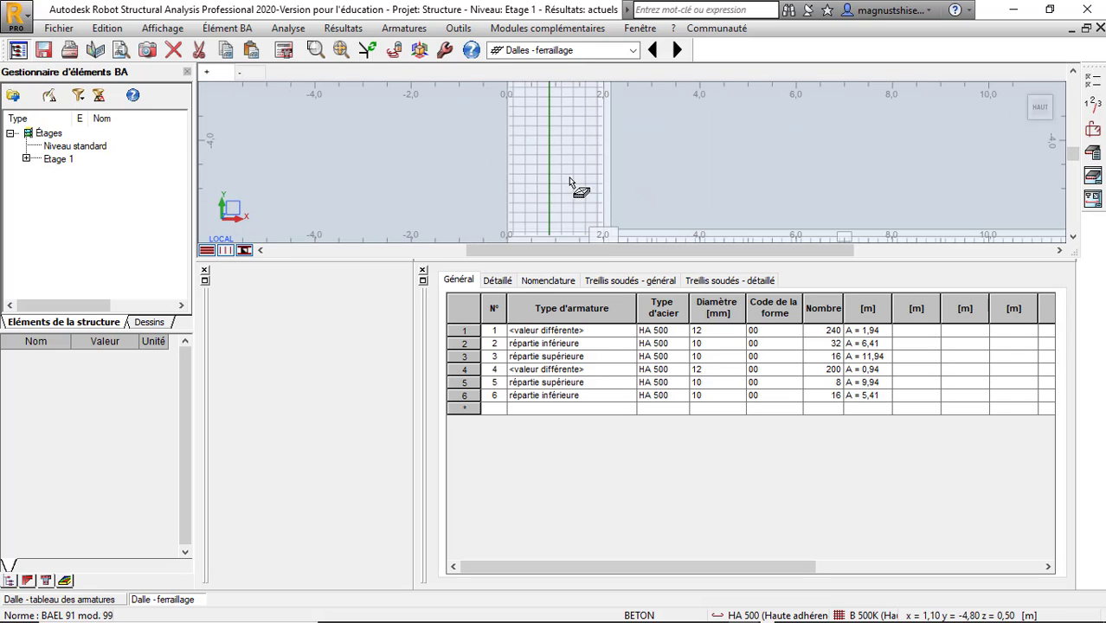
scroll(454, 186, "down", 2)
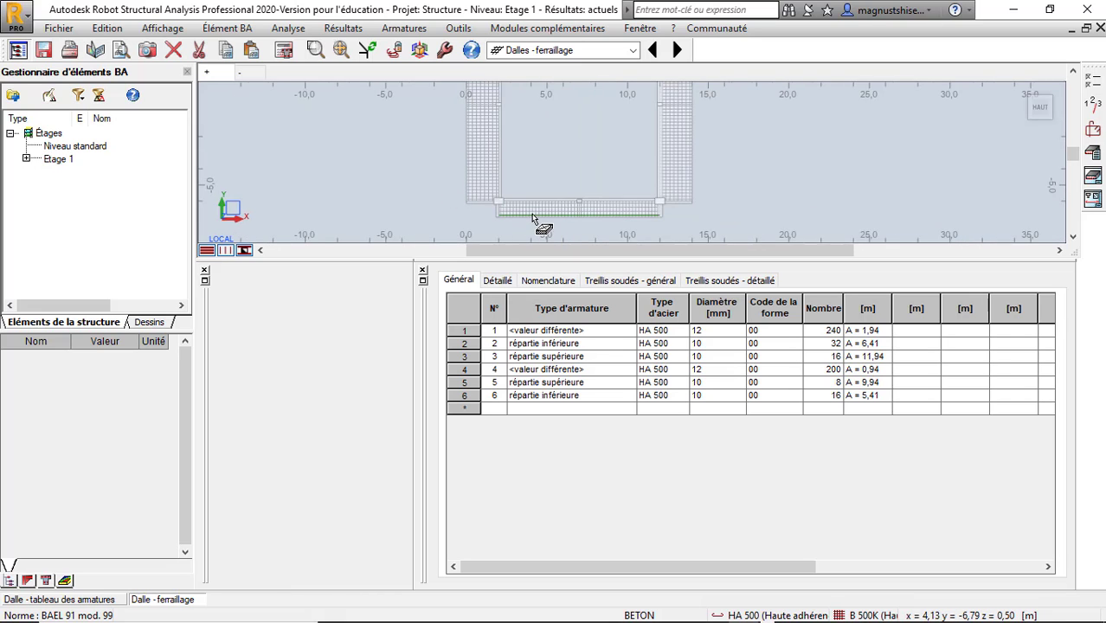
scroll(530, 224, "up", 2)
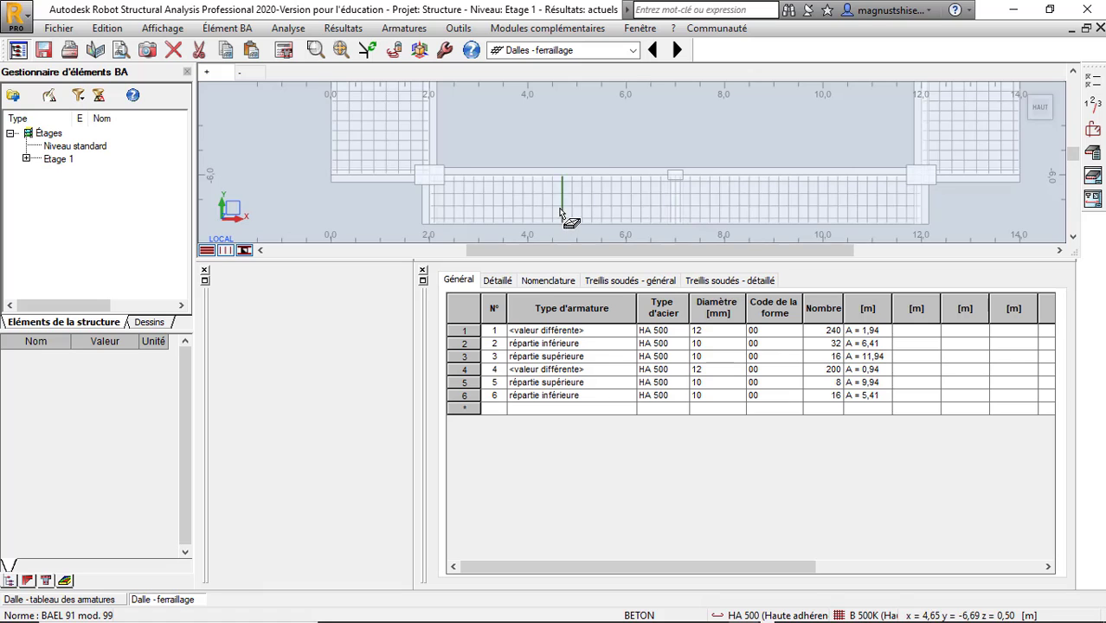
scroll(593, 218, "down", 4)
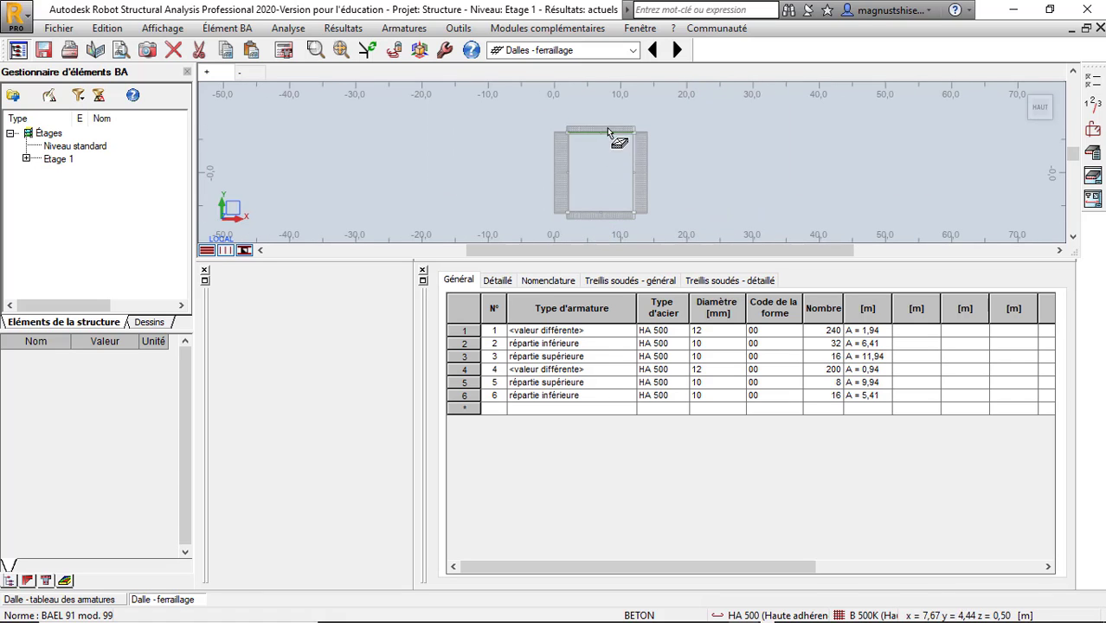
Examine the + side bars in the northern and western overhanging panels in both directions
scroll(601, 137, "up", 3)
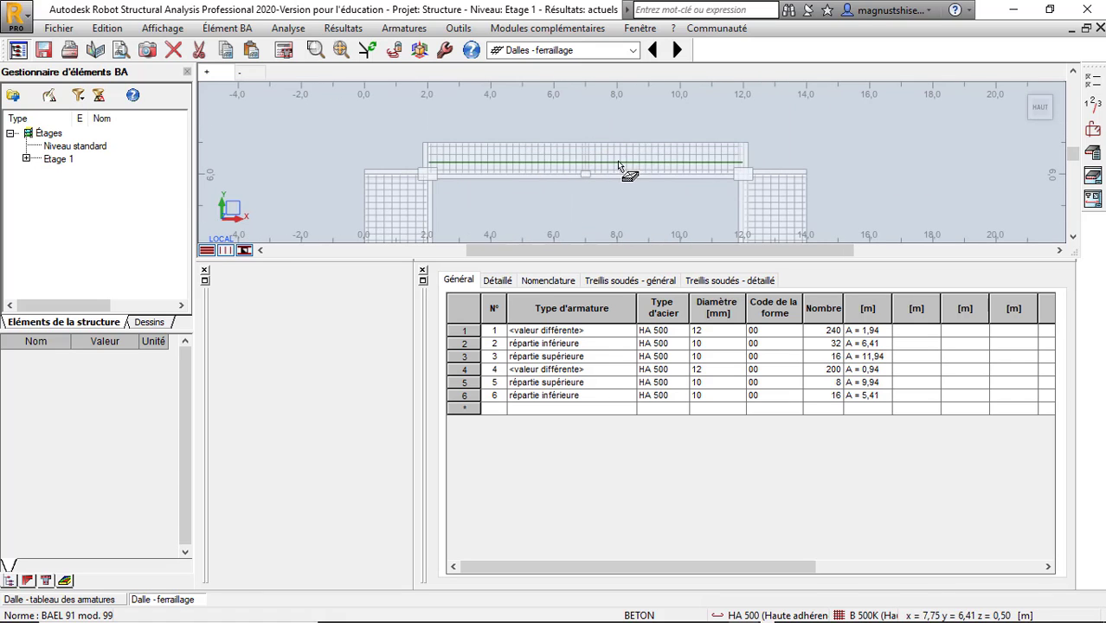
scroll(628, 129, "down", 2)
scroll(627, 95, "down", 1)
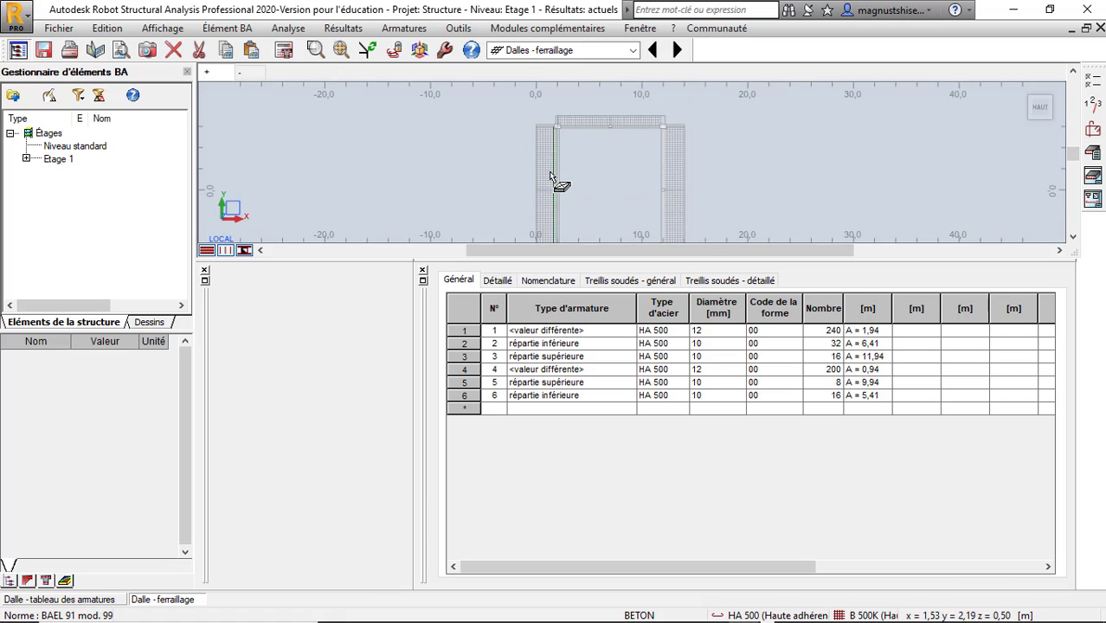
scroll(550, 177, "up", 4)
scroll(511, 177, "down", 5)
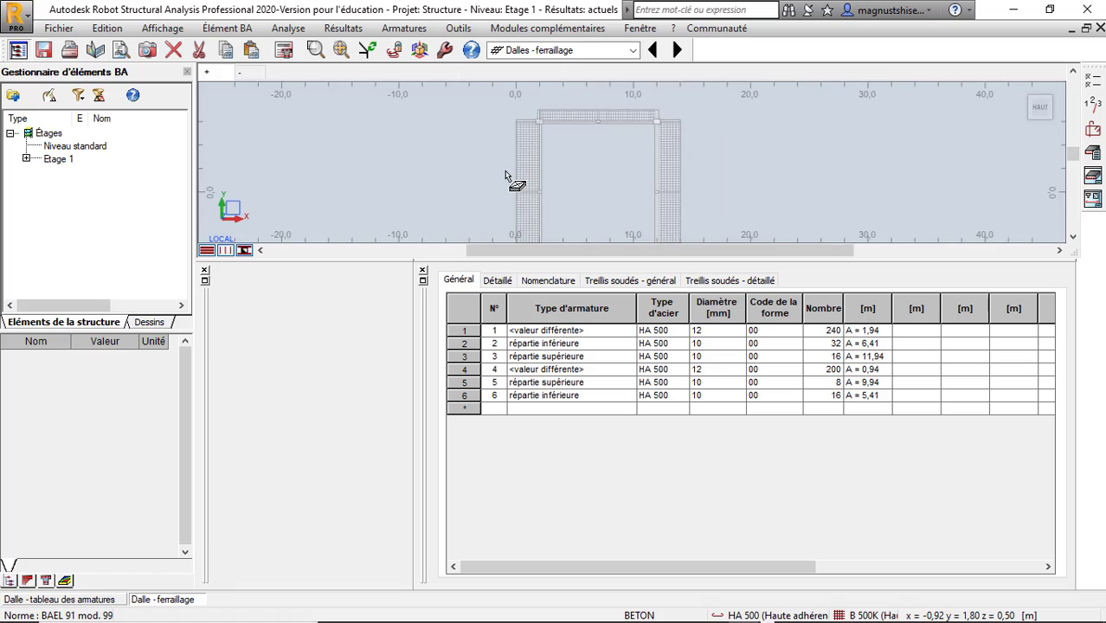
scroll(554, 190, "up", 3)
scroll(545, 192, "down", 1)
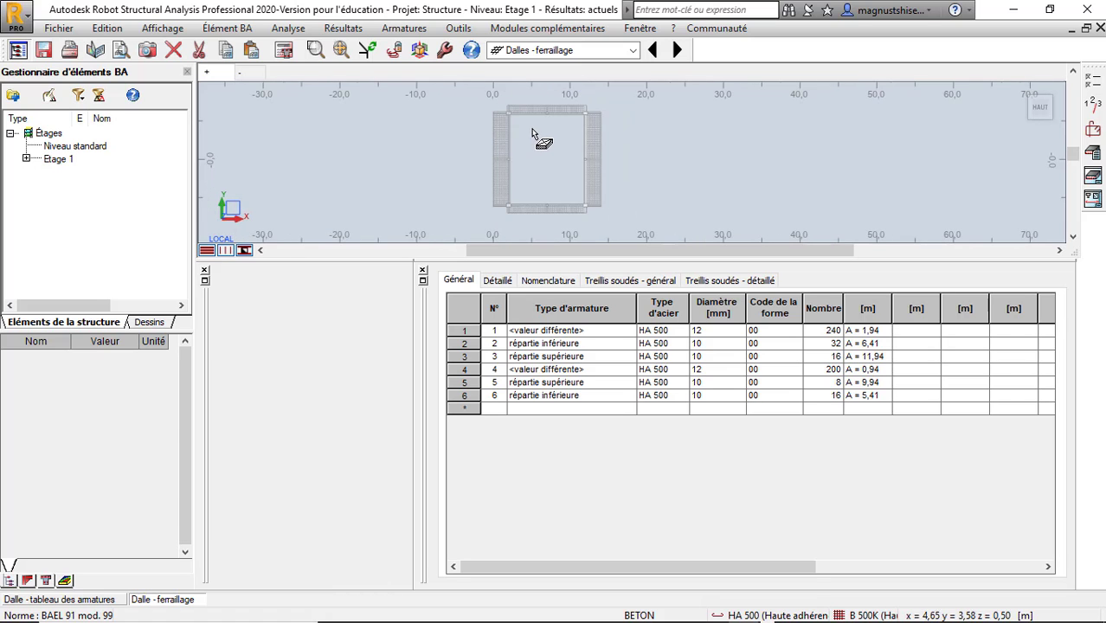
scroll(502, 192, "up", 3)
scroll(519, 182, "up", 2)
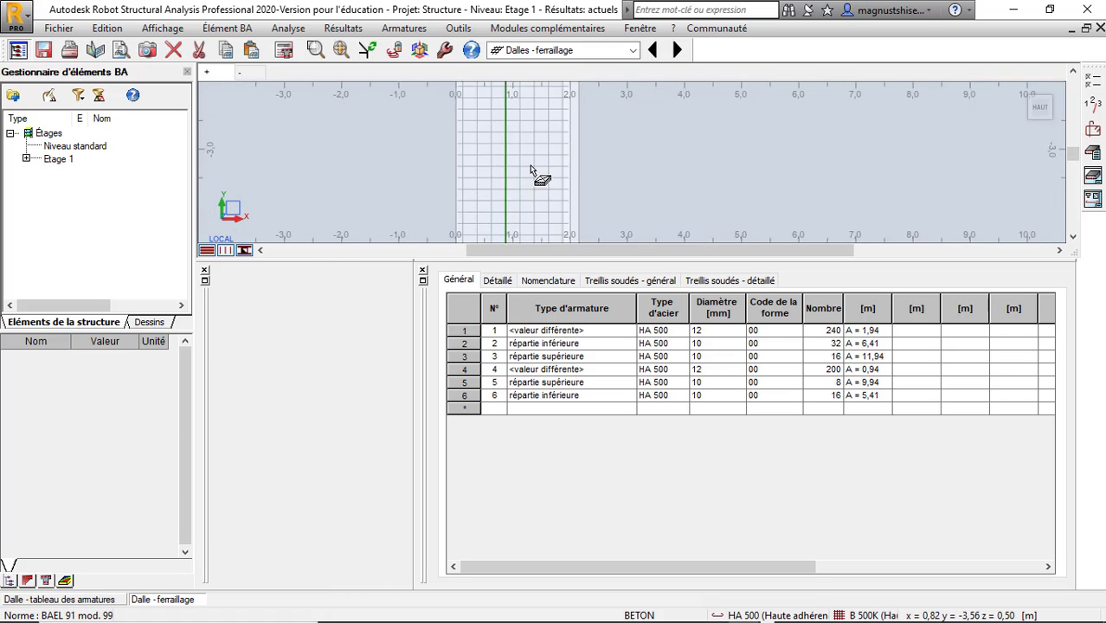
scroll(581, 167, "down", 4)
scroll(565, 193, "down", 4)
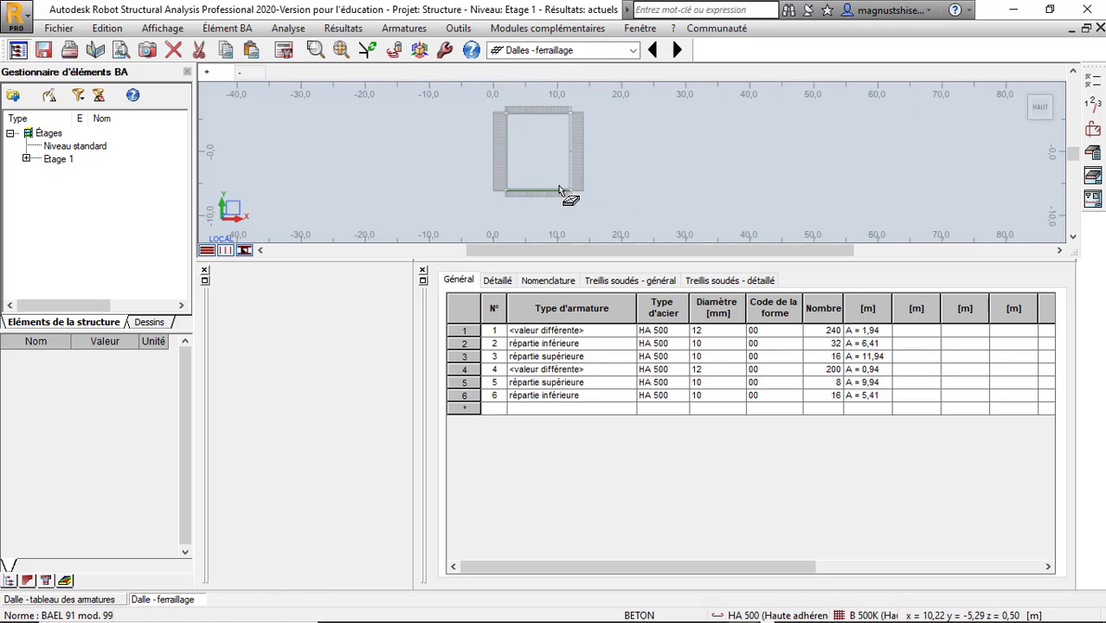
scroll(526, 113, "up", 4)
scroll(475, 143, "down", 1)
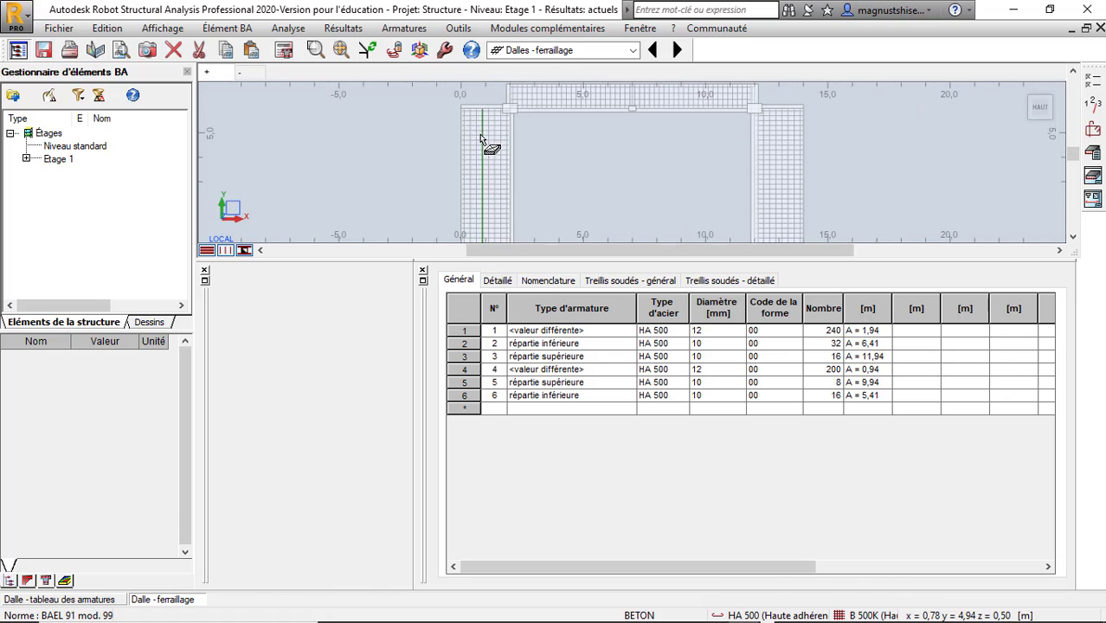
scroll(363, 113, "up", 2)
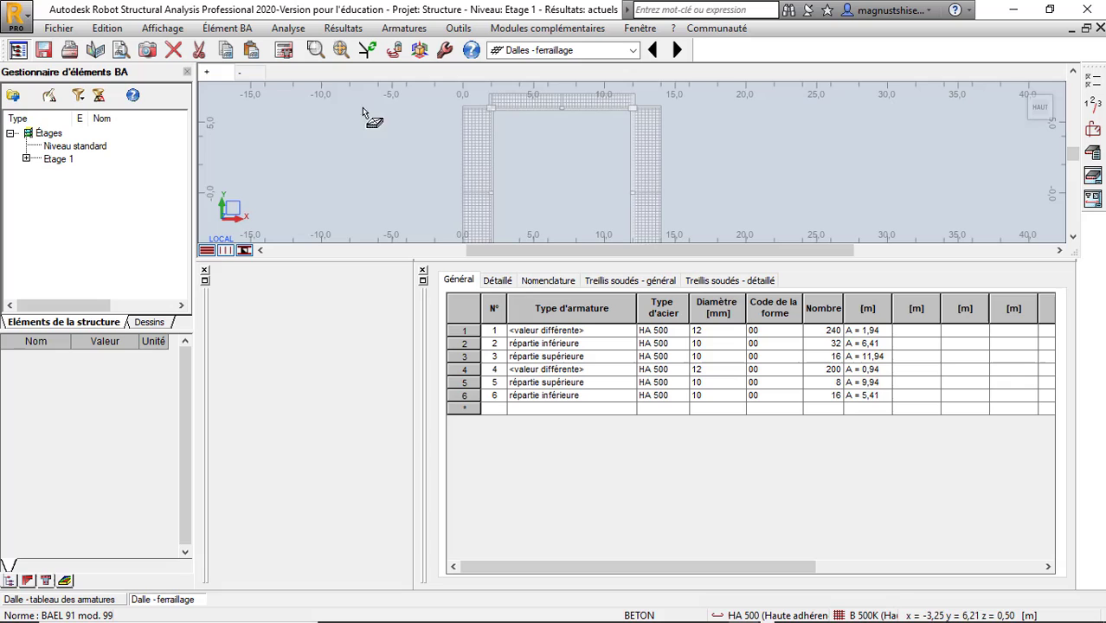
Display the - side reinforcement and examine the bars in the overhanging panels around the floor
left_click(264, 69)
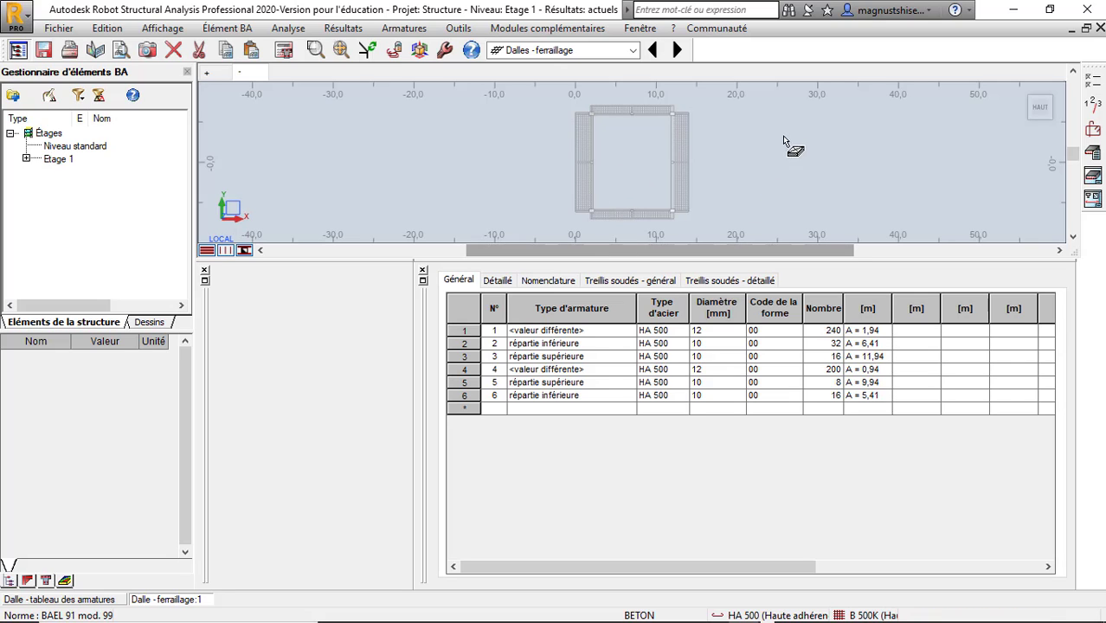
scroll(606, 222, "up", 3)
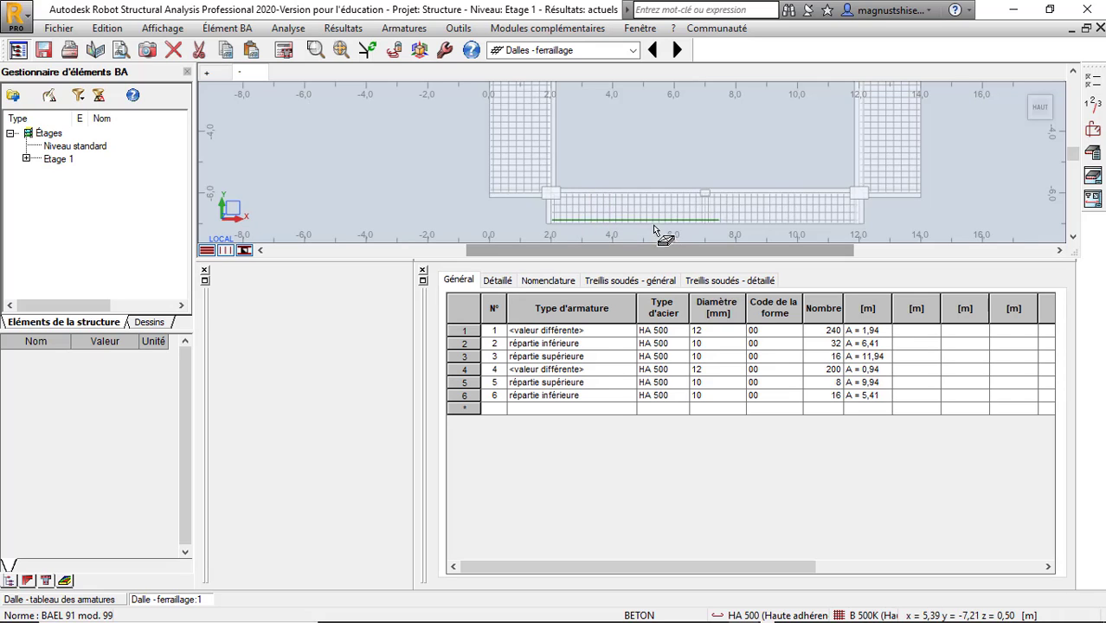
scroll(438, 188, "down", 1)
scroll(459, 183, "down", 4)
scroll(565, 193, "down", 2)
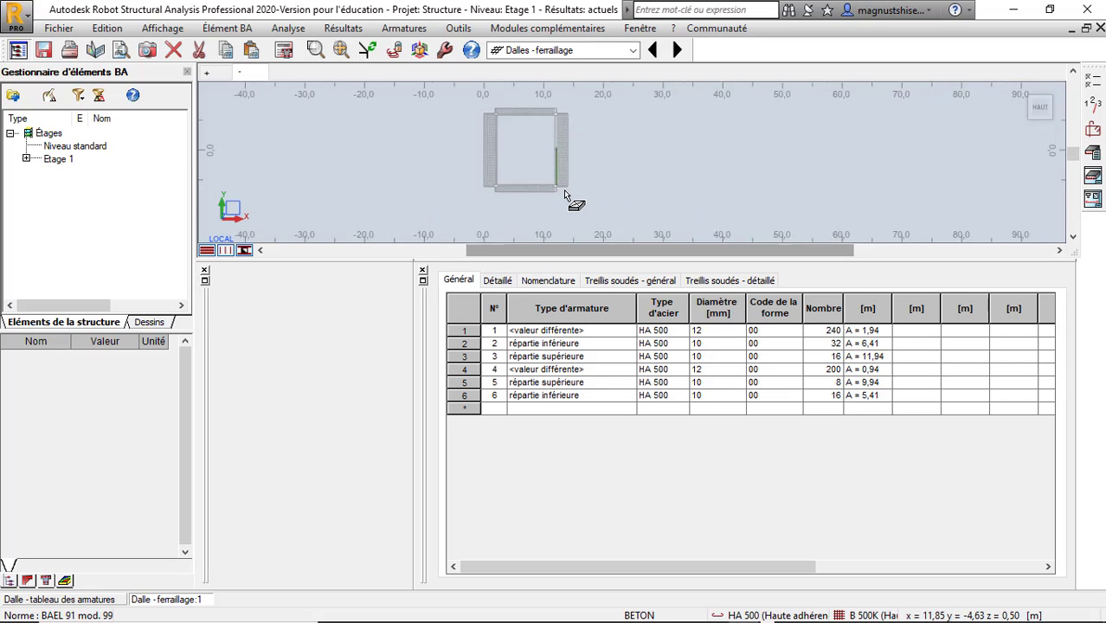
scroll(523, 110, "up", 3)
scroll(518, 149, "up", 2)
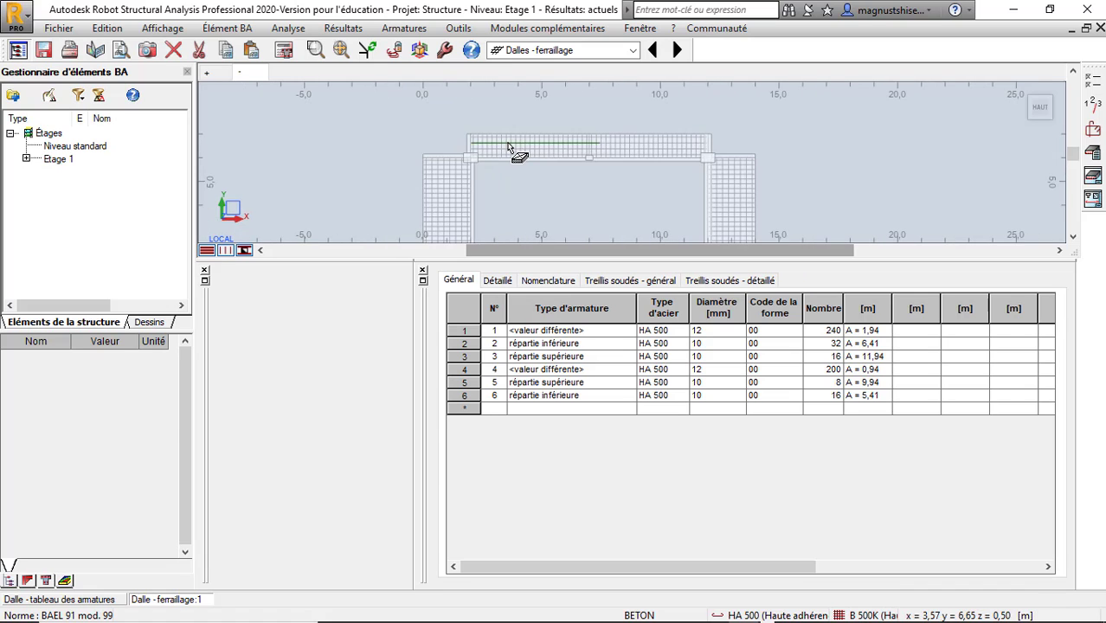
scroll(443, 195, "up", 3)
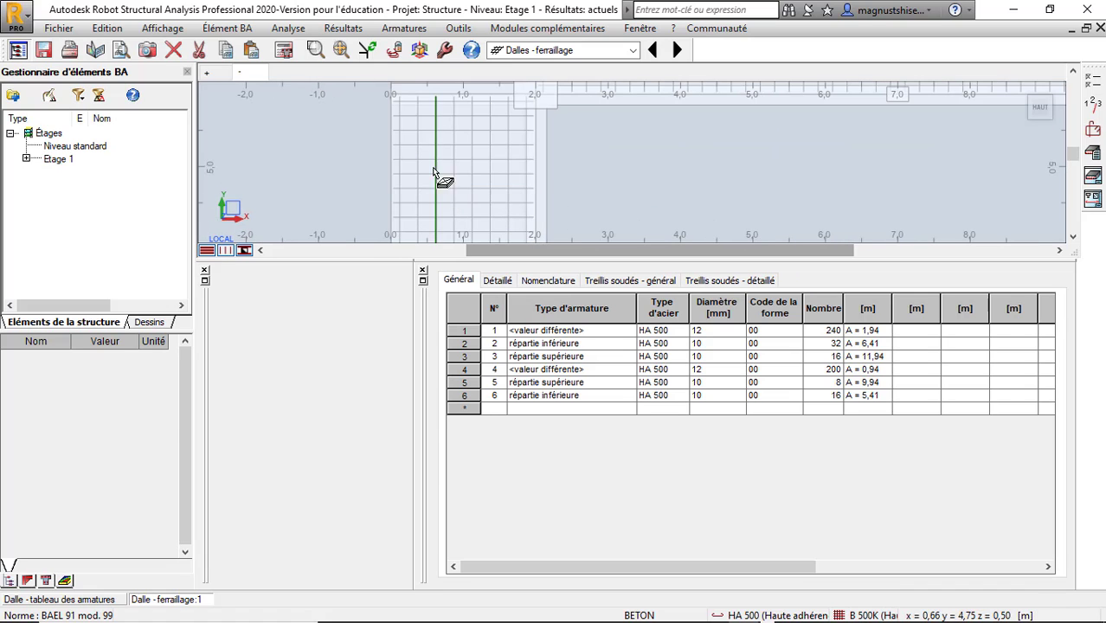
scroll(398, 147, "down", 2)
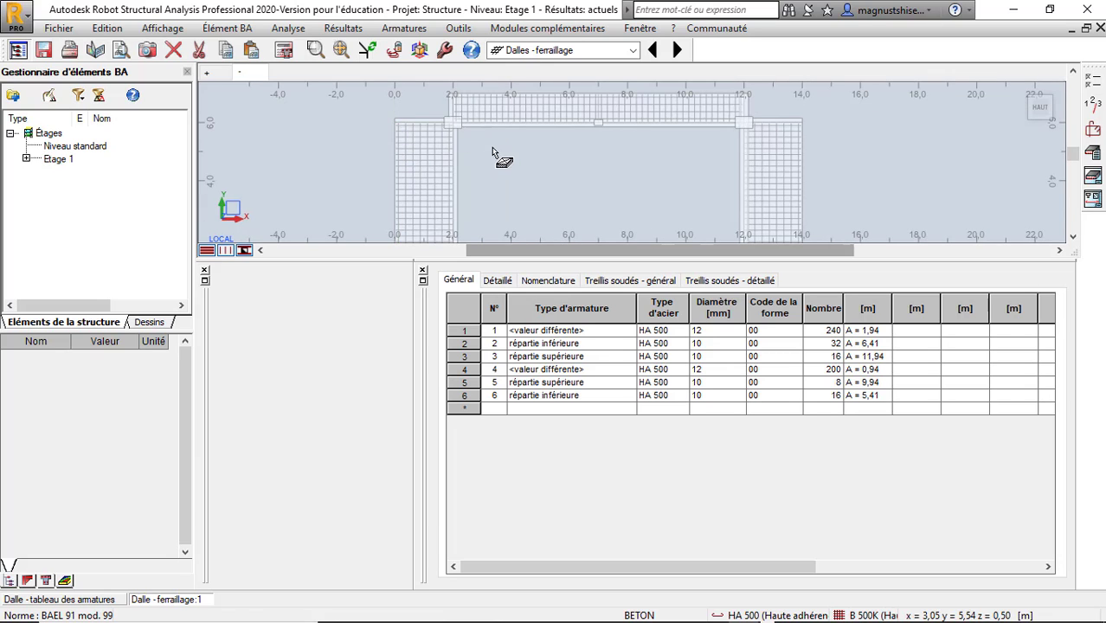
scroll(506, 153, "down", 2)
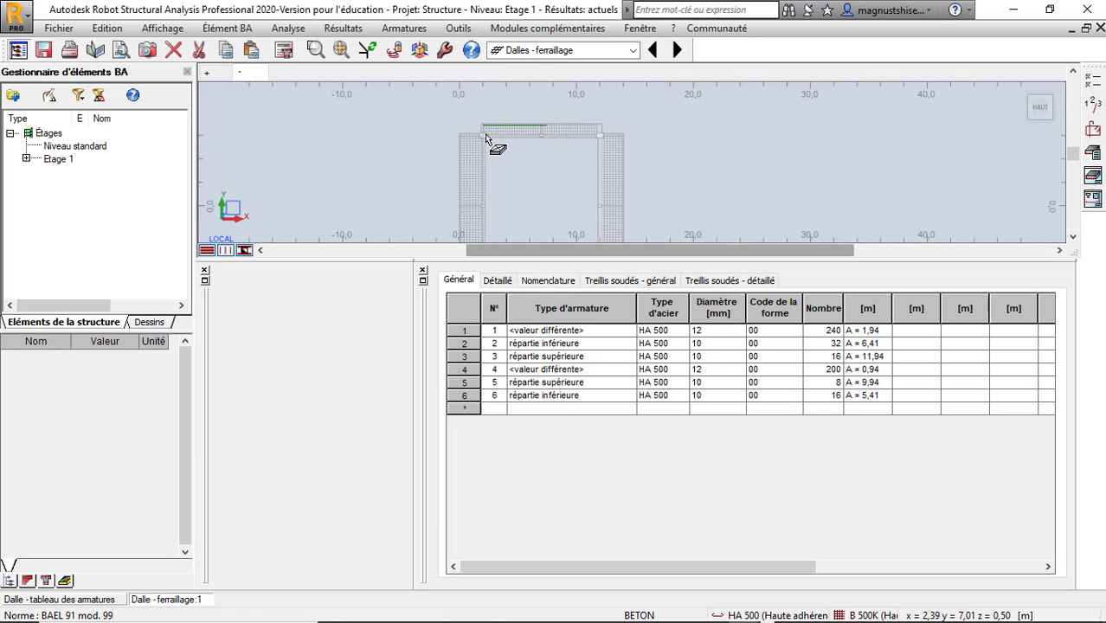
scroll(494, 143, "up", 2)
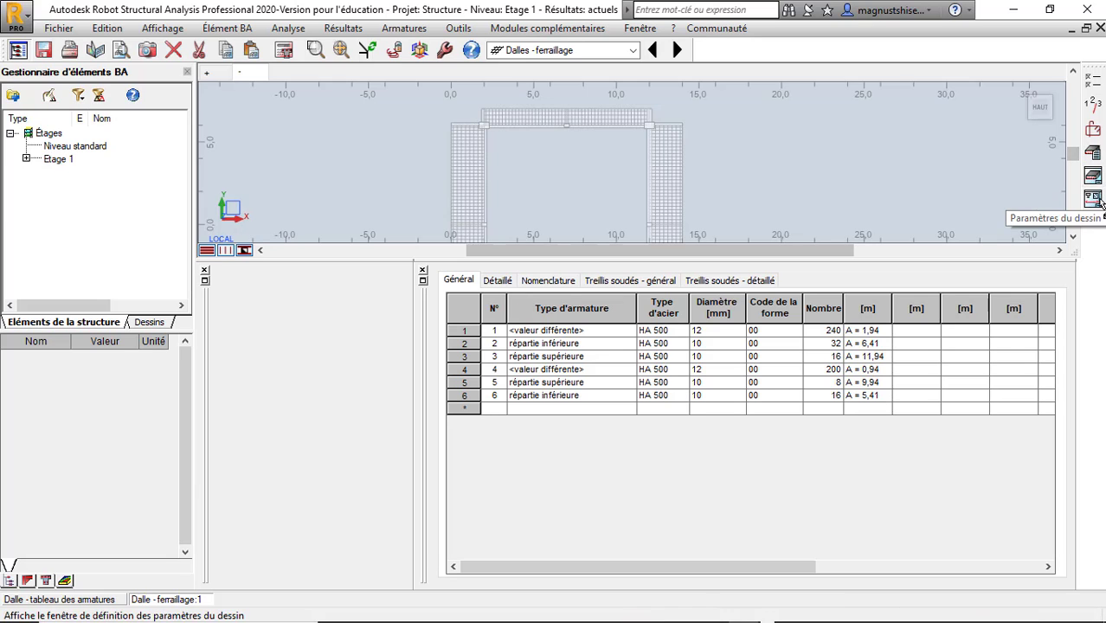
Generate the slab's execution drawings and browse the sheets from the formwork plan through to the bar schedule on drawing 4
left_click(1093, 176)
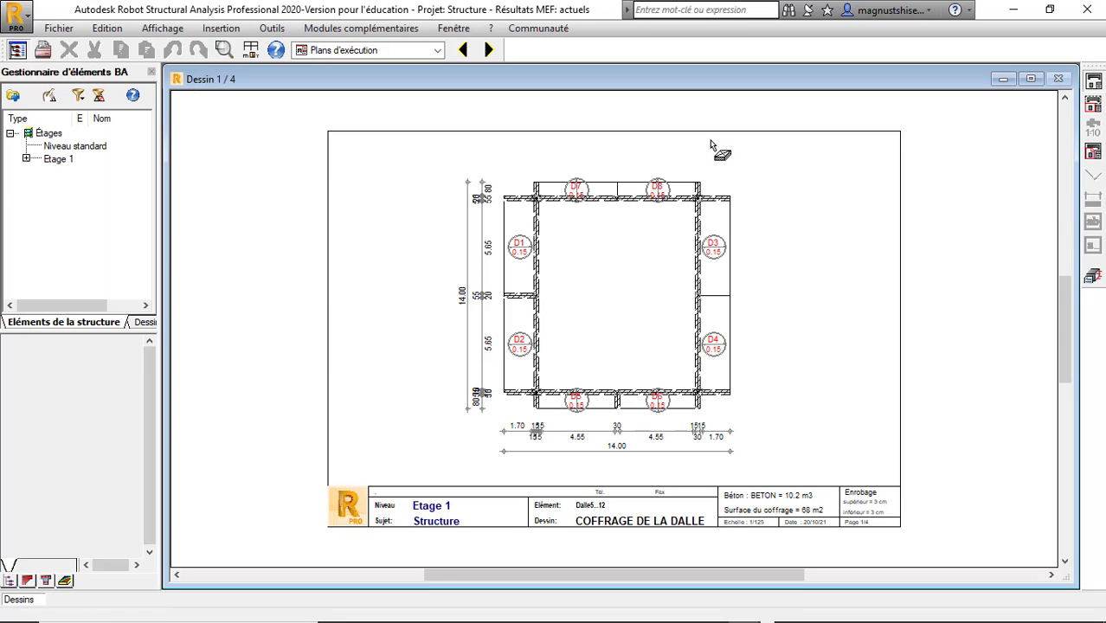
left_click(489, 49)
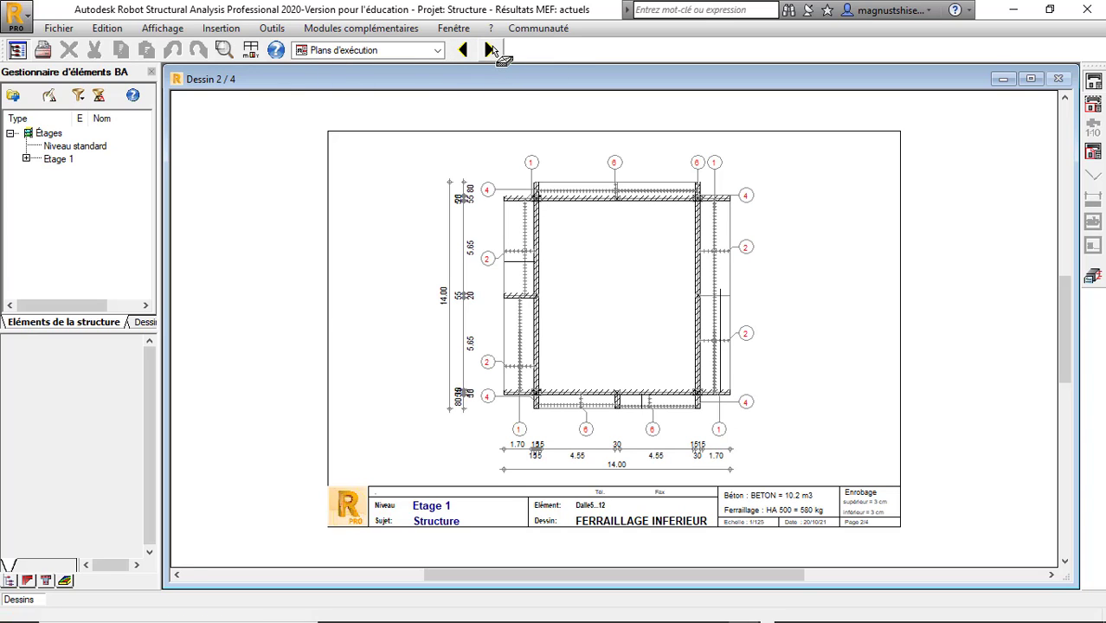
left_click(490, 51)
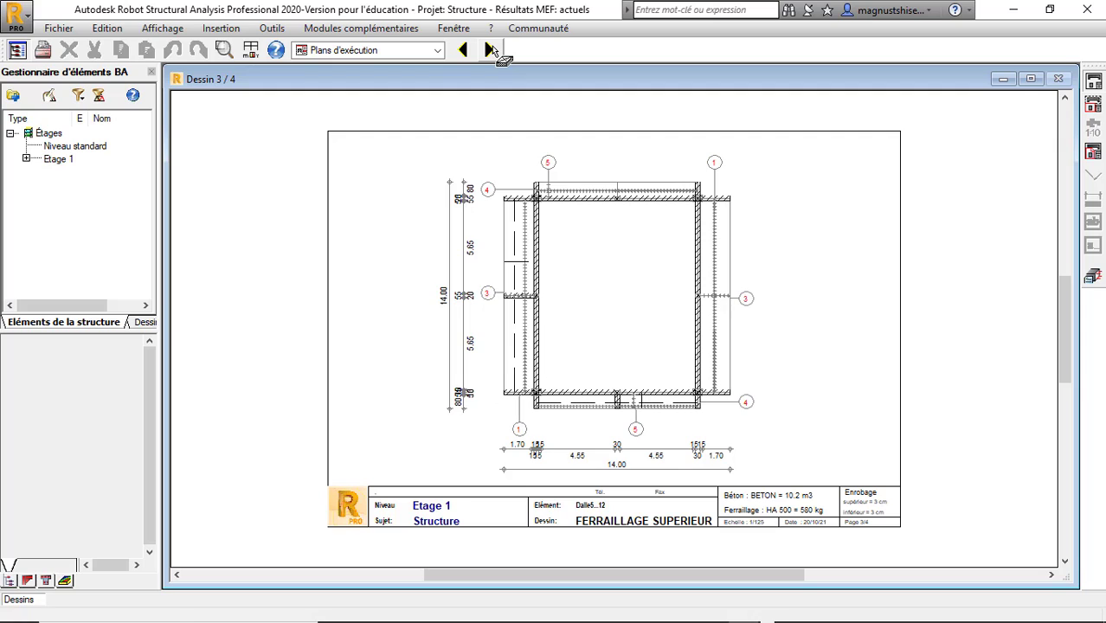
left_click(490, 50)
scroll(387, 167, "up", 3)
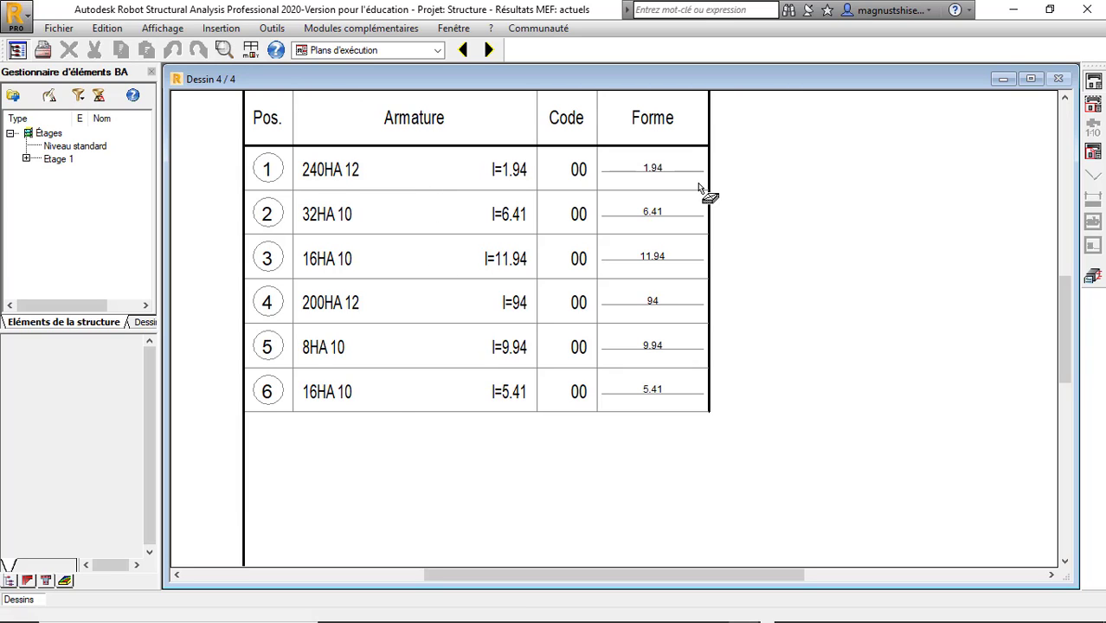
scroll(697, 184, "down", 2)
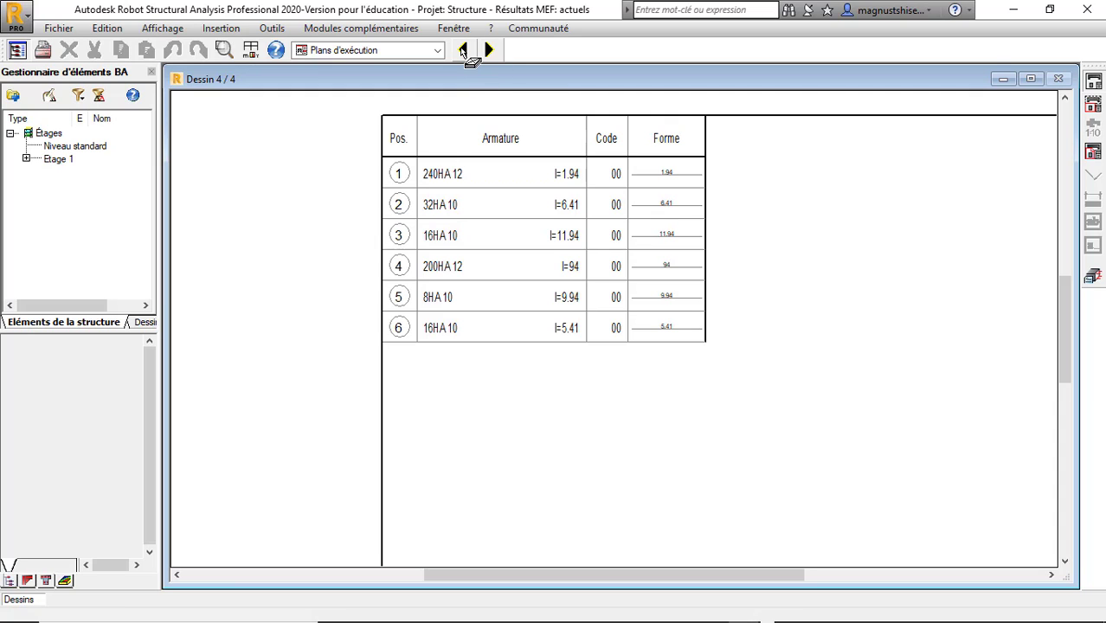
Return to the FERRAILLAGE SUPERIEUR drawing and examine the numbered upper bars in the overhanging panels
left_click(463, 50)
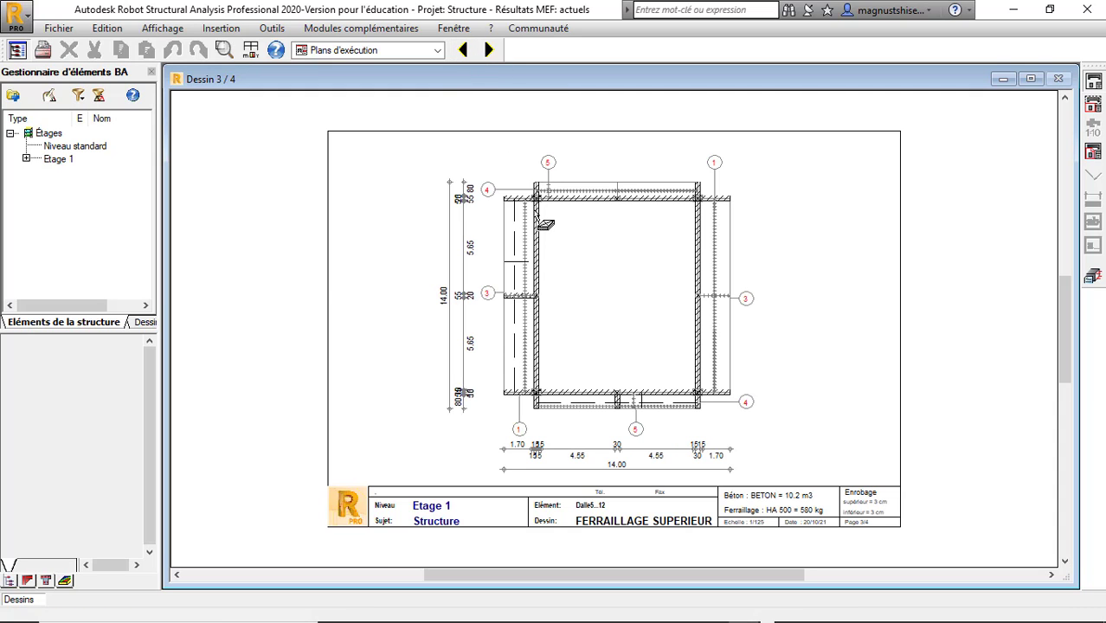
scroll(528, 199, "up", 5)
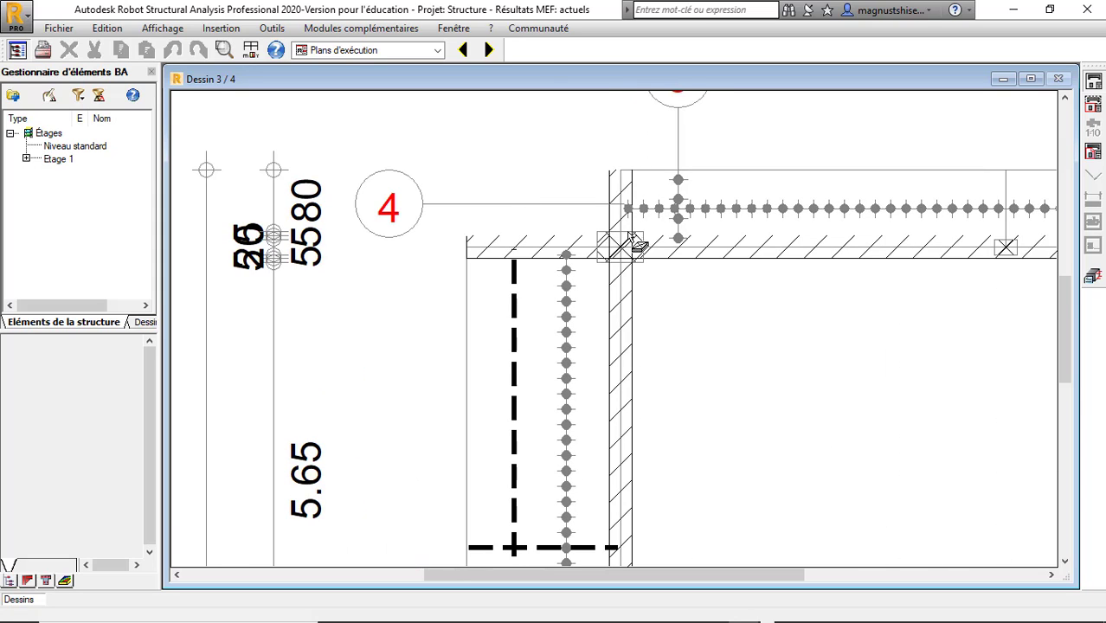
scroll(469, 172, "down", 2)
scroll(466, 166, "down", 3)
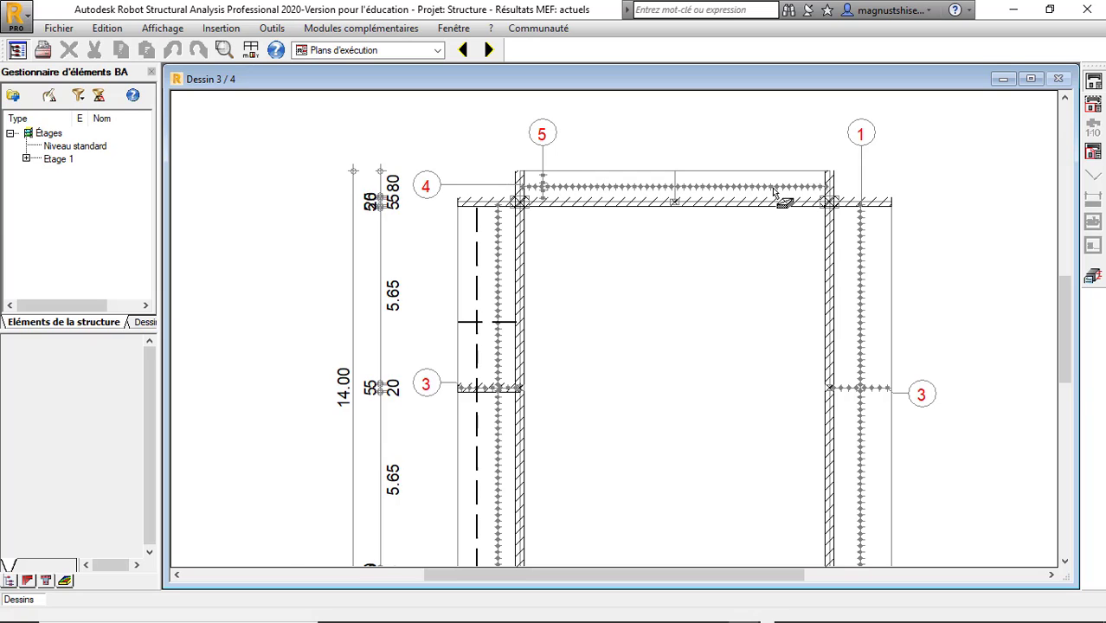
scroll(818, 180, "up", 1)
scroll(693, 190, "down", 1)
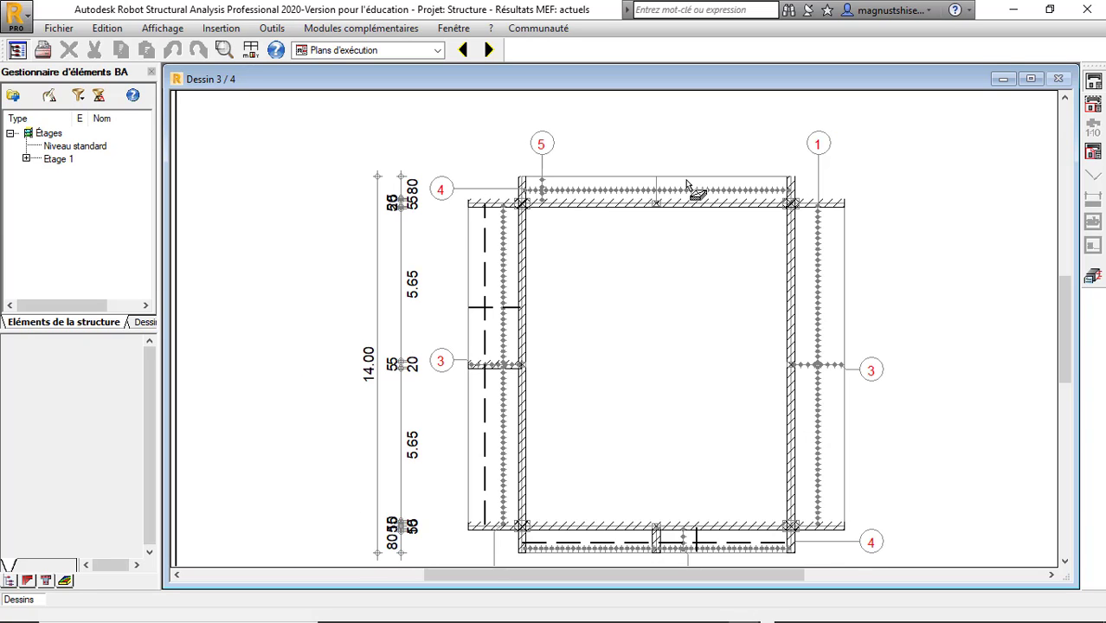
scroll(883, 383, "up", 1)
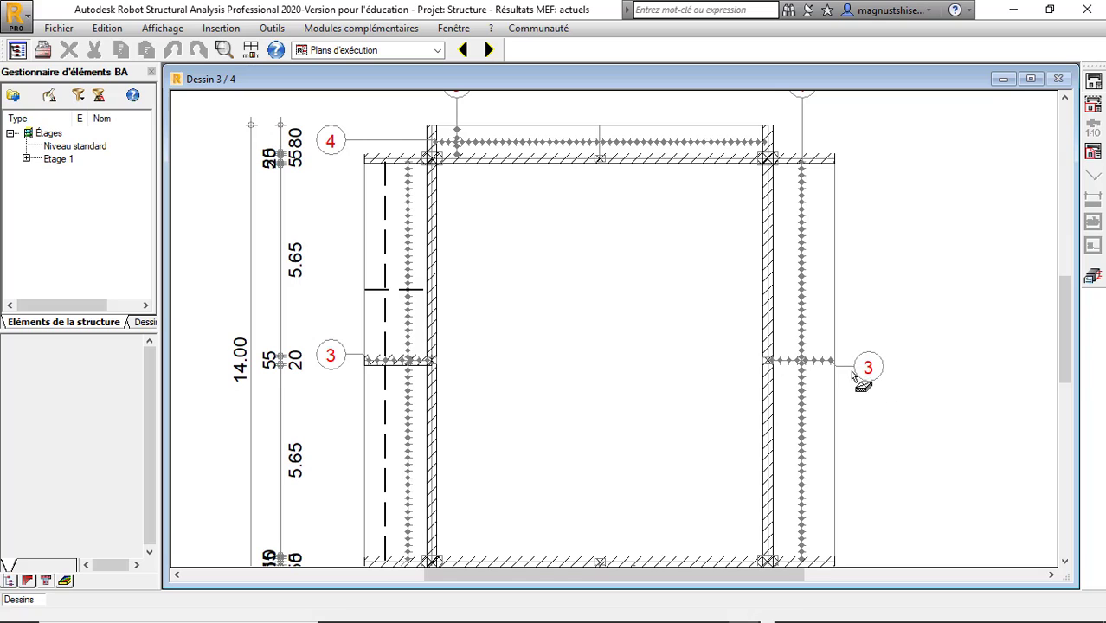
scroll(528, 232, "down", 2)
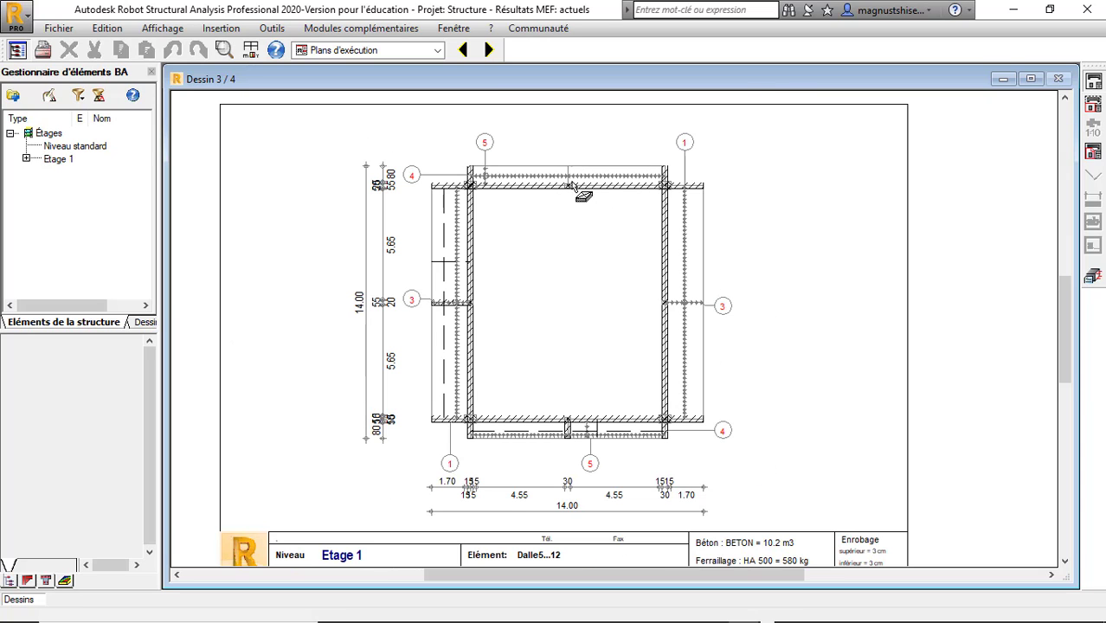
Go back to the FERRAILLAGE INFERIEUR drawing and examine the numbered lower bars around the slab
left_click(463, 50)
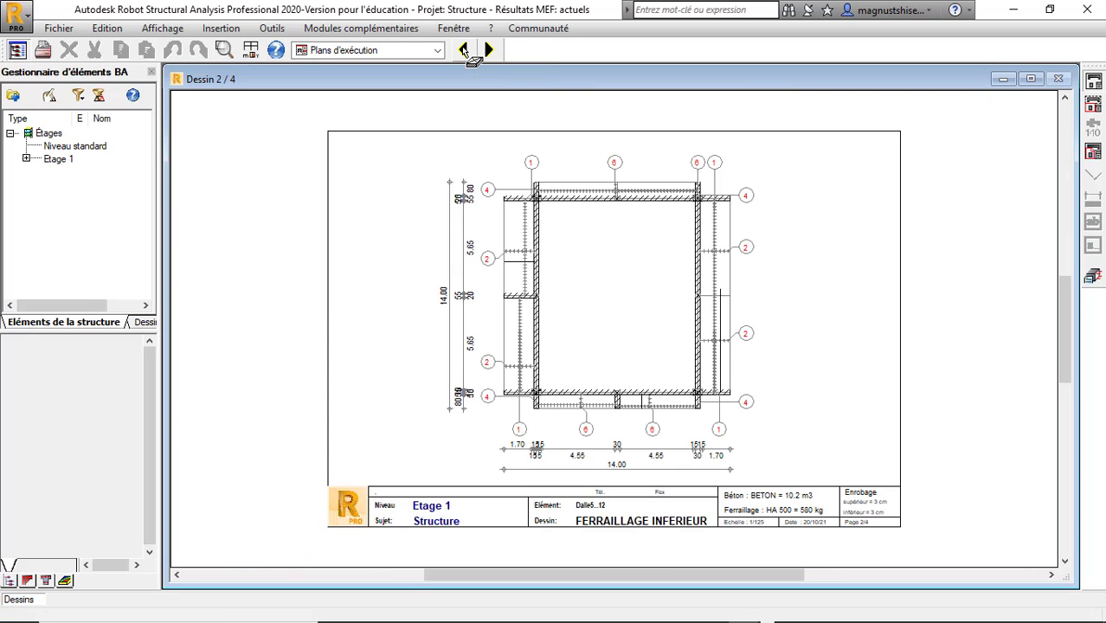
scroll(706, 267, "up", 2)
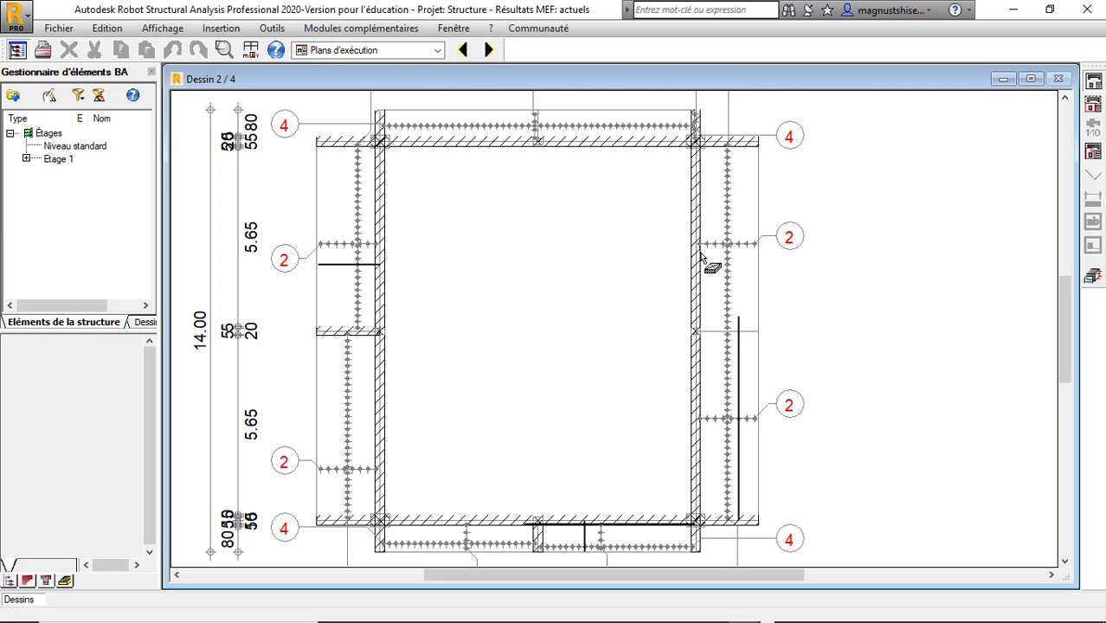
scroll(671, 264, "down", 2)
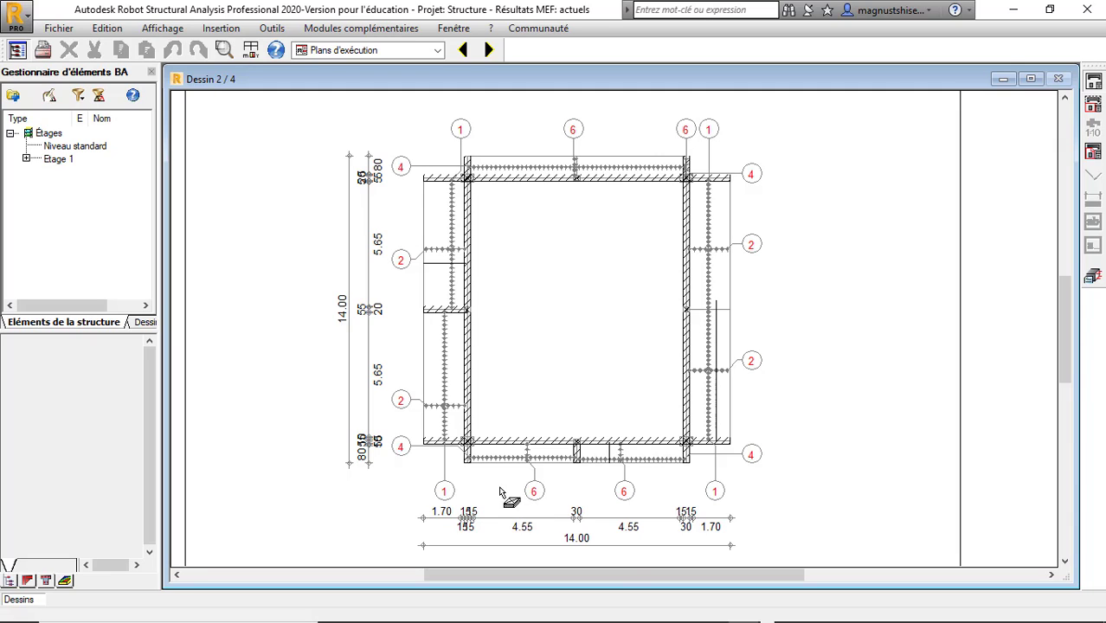
left_click(766, 615)
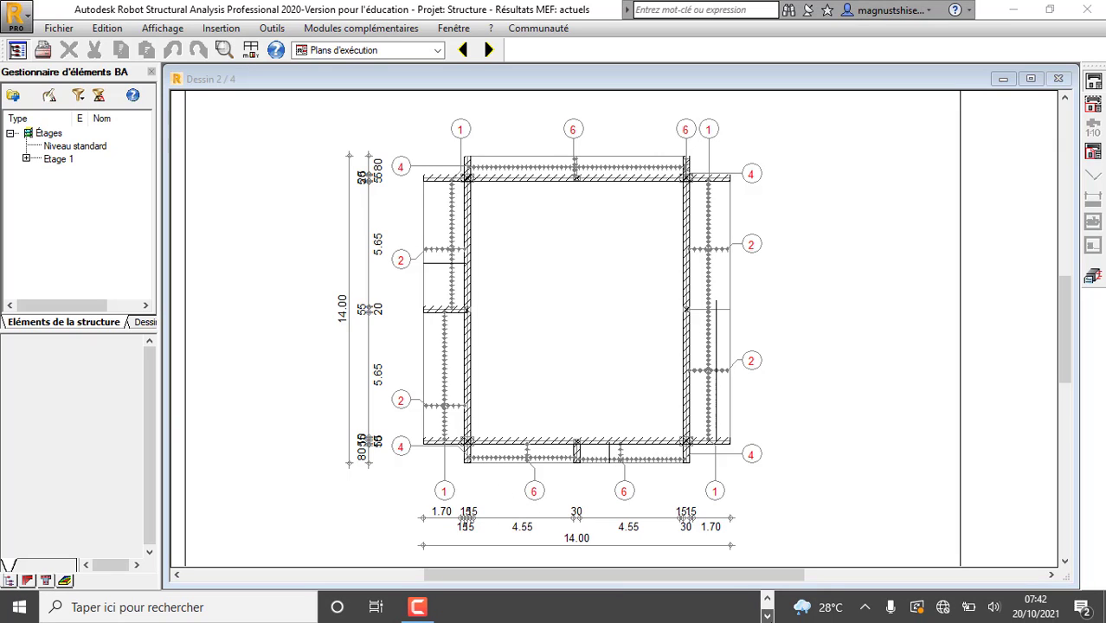
left_click(417, 607)
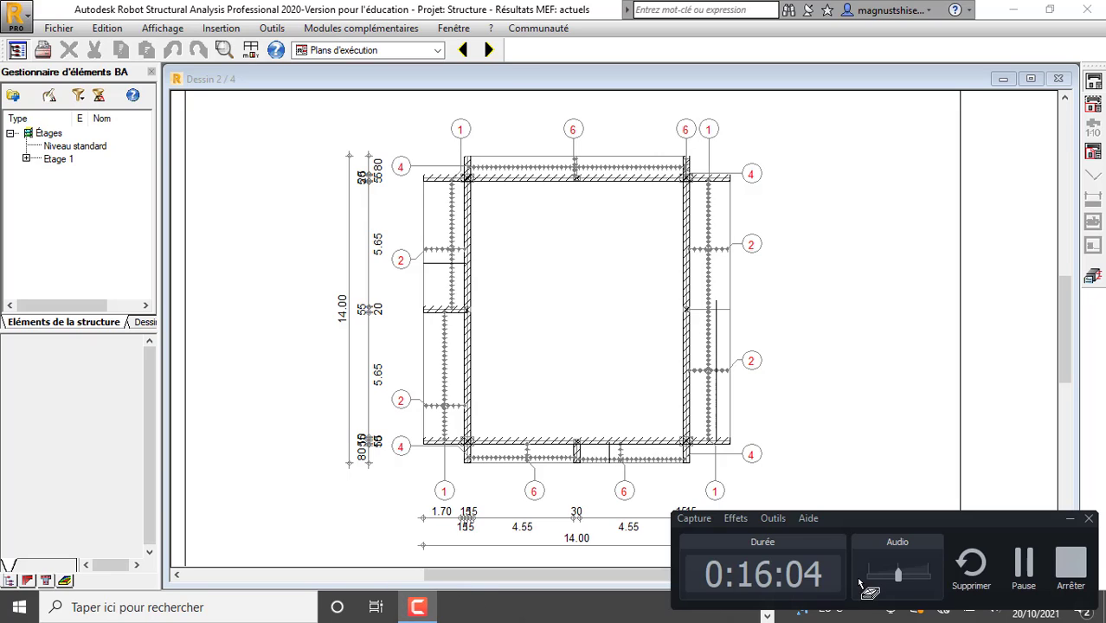